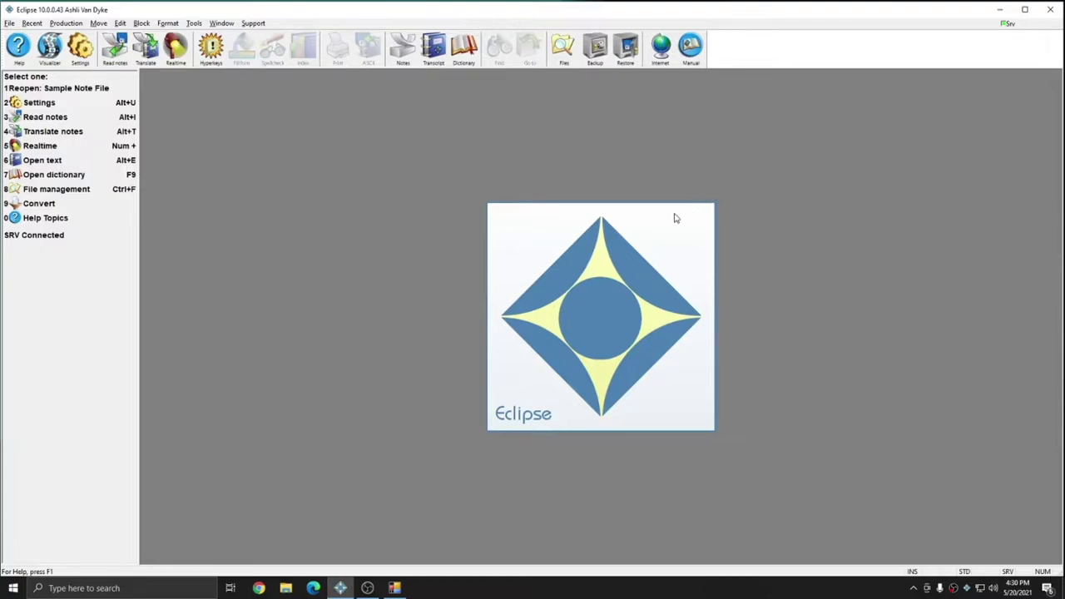
Check the input devices of the USB headphone, condenser microphone and rig audio recording channels
left_click(79, 50)
left_click(493, 210)
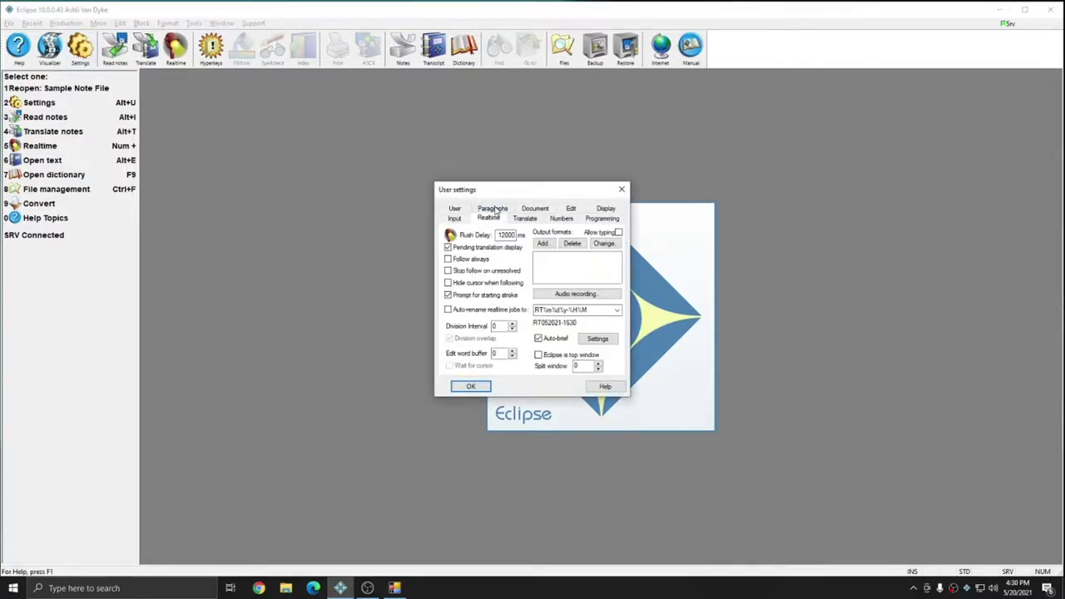
left_click(576, 295)
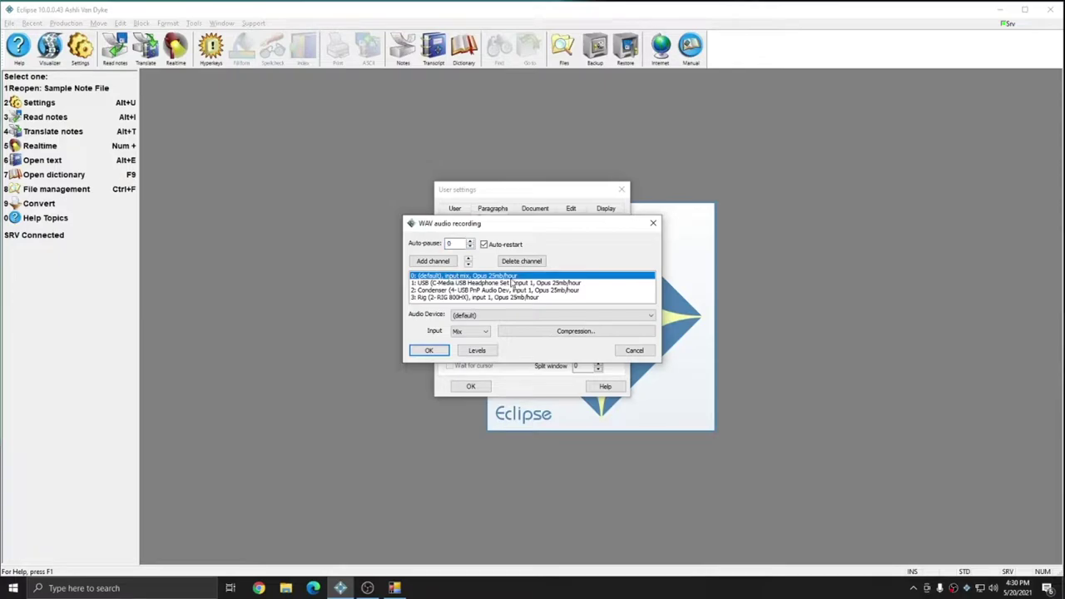
left_click(512, 283)
left_click(473, 291)
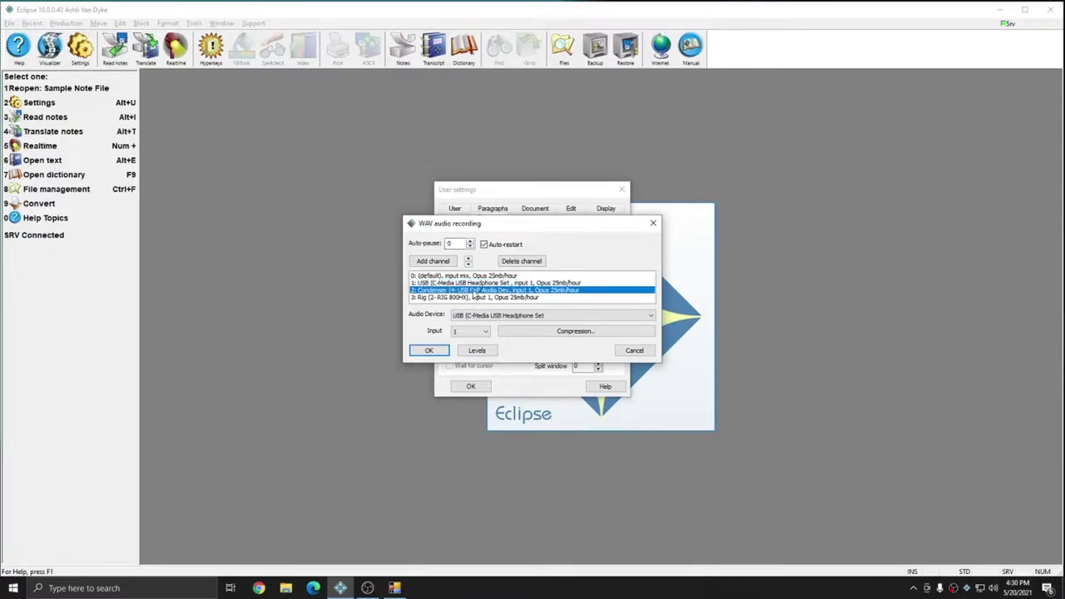
left_click(474, 298)
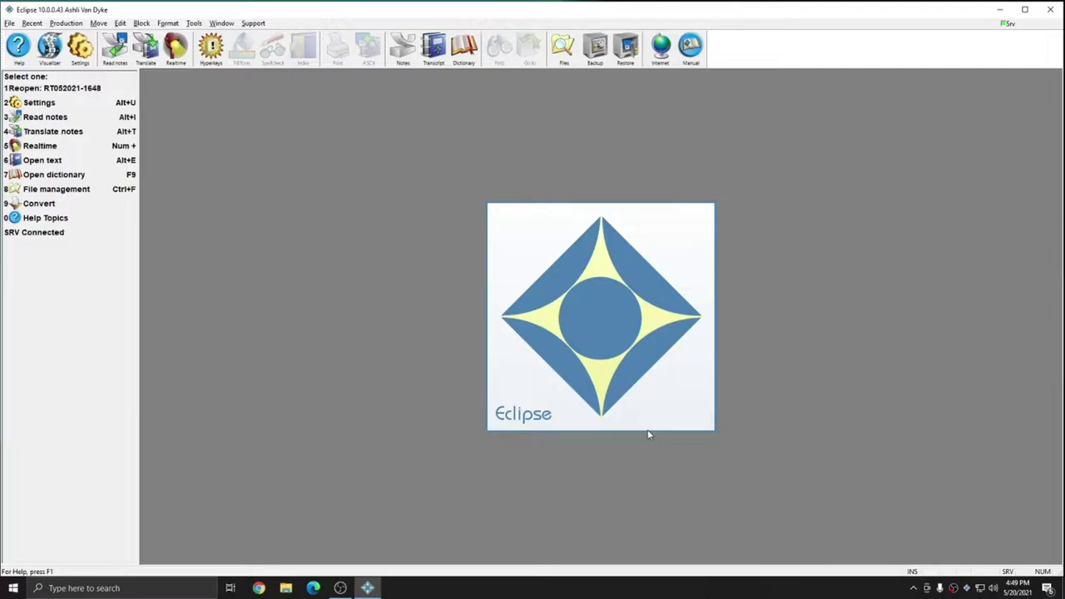
key("KP_Add")
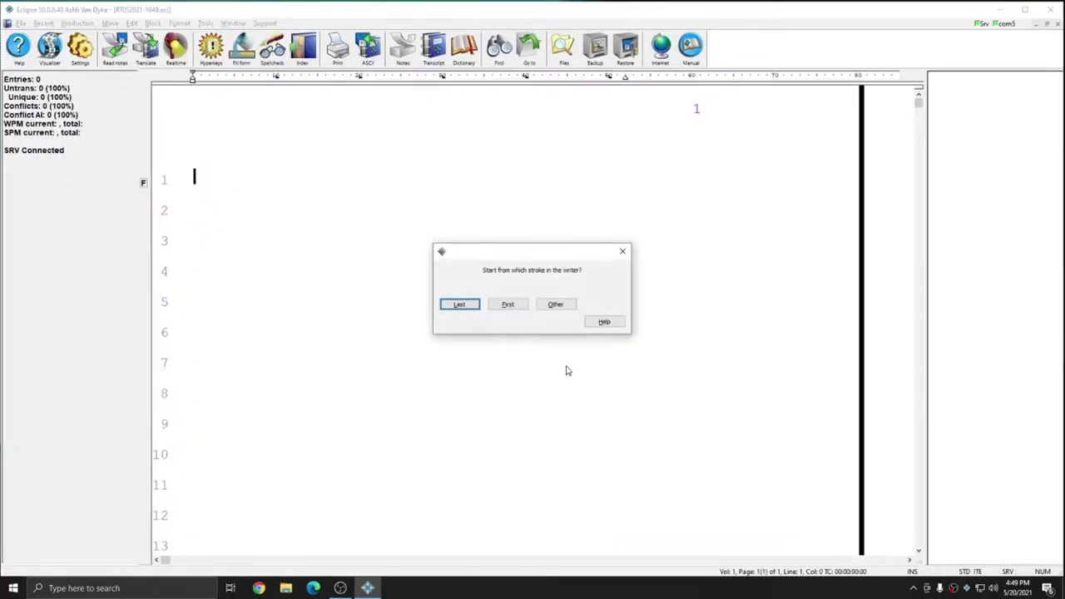
left_click(460, 307)
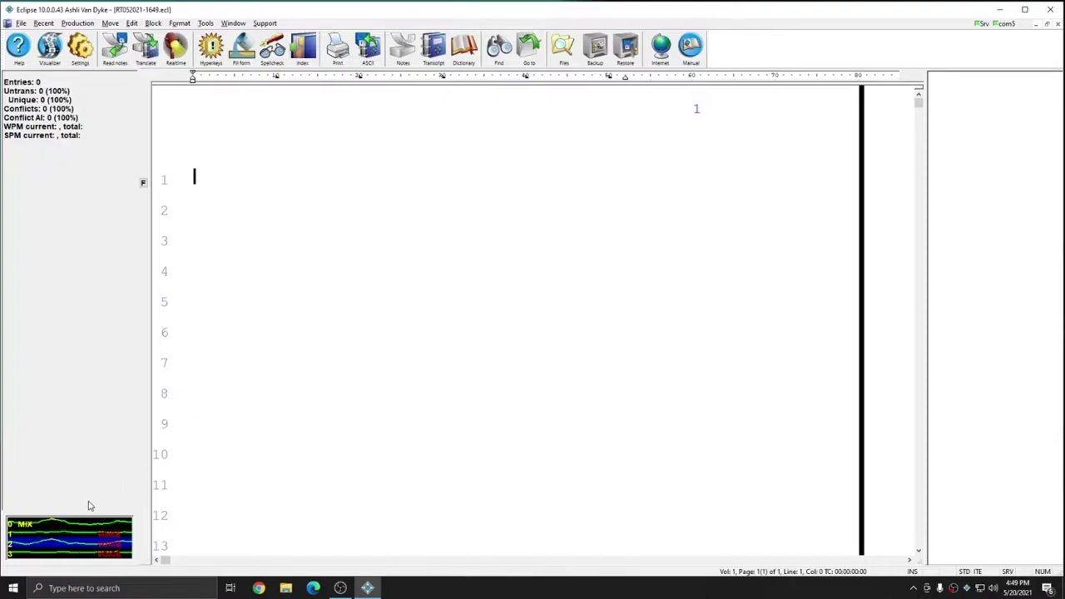
left_click_drag(78, 511, 78, 431)
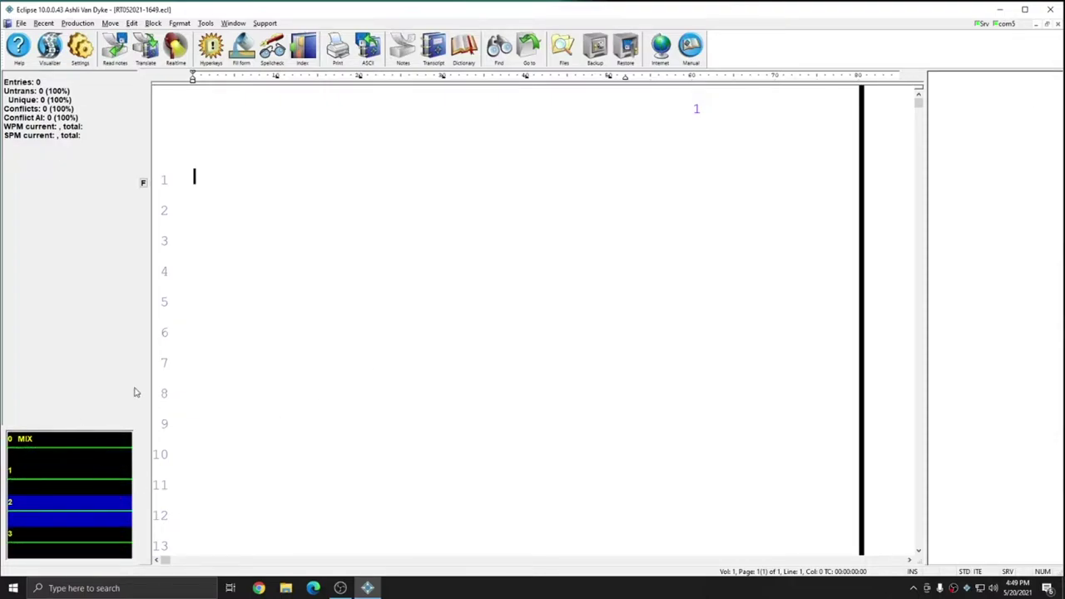
left_click_drag(137, 384, 247, 393)
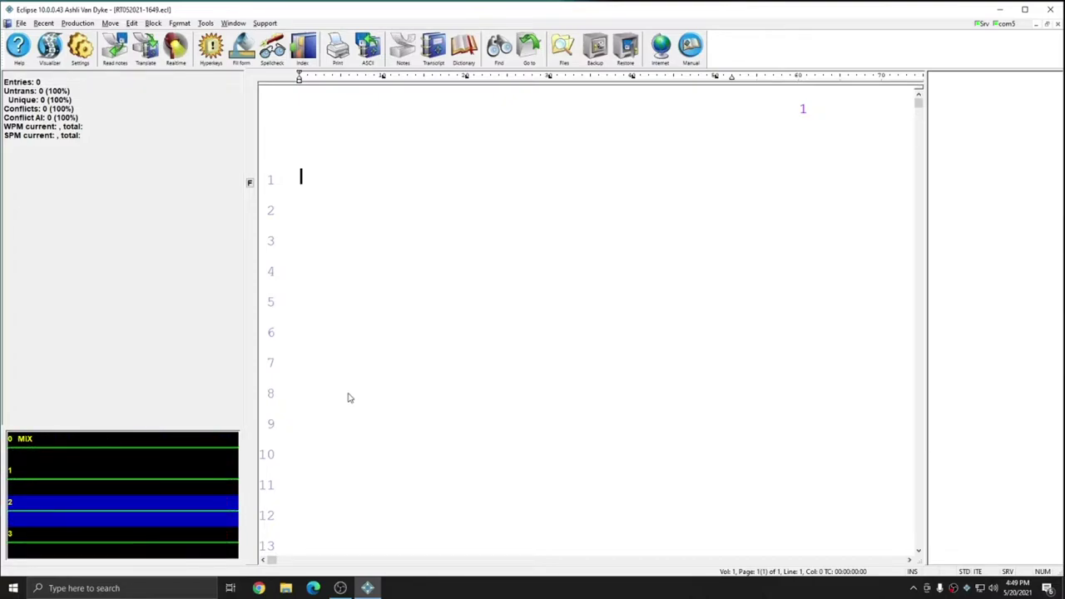
Write the opening Q-and-A on name and residence, then the Monday alligator incident answer
type("{Q}")
type(" do some")
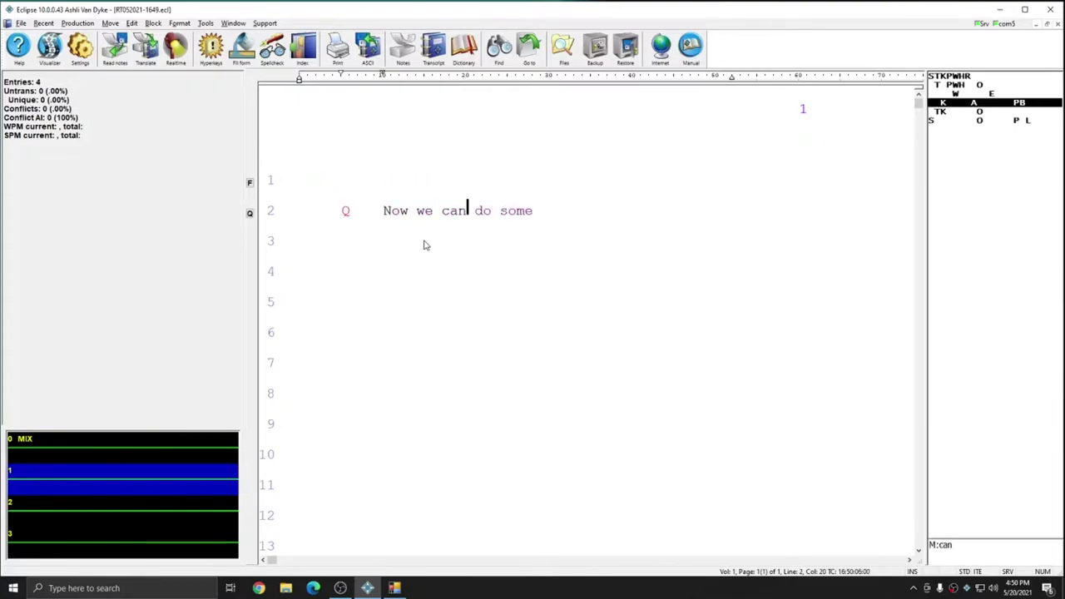
type("ple Q. and A. par")
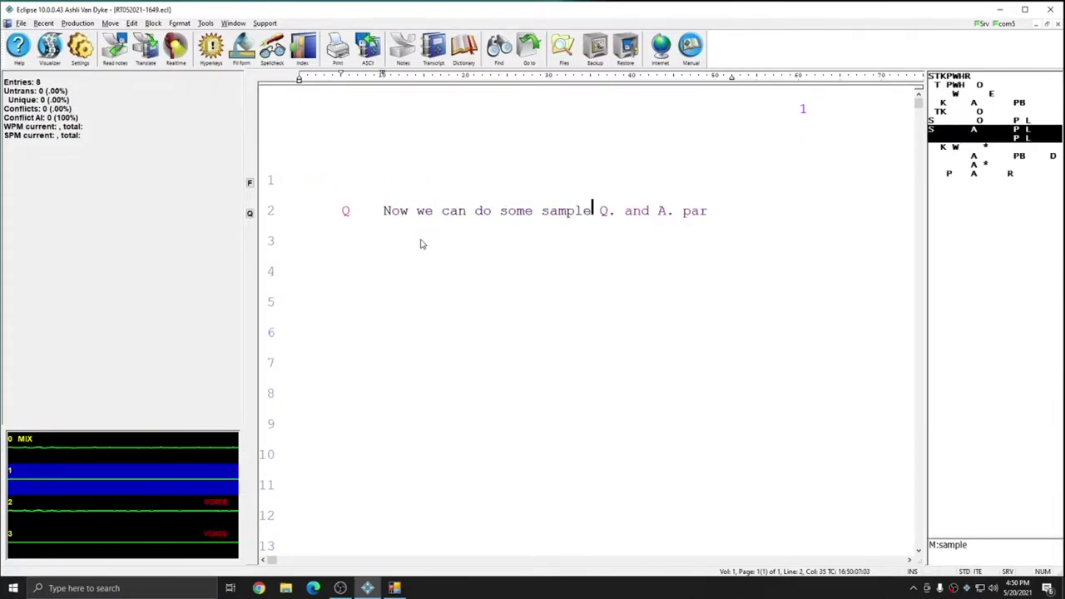
type("What is your name {A")
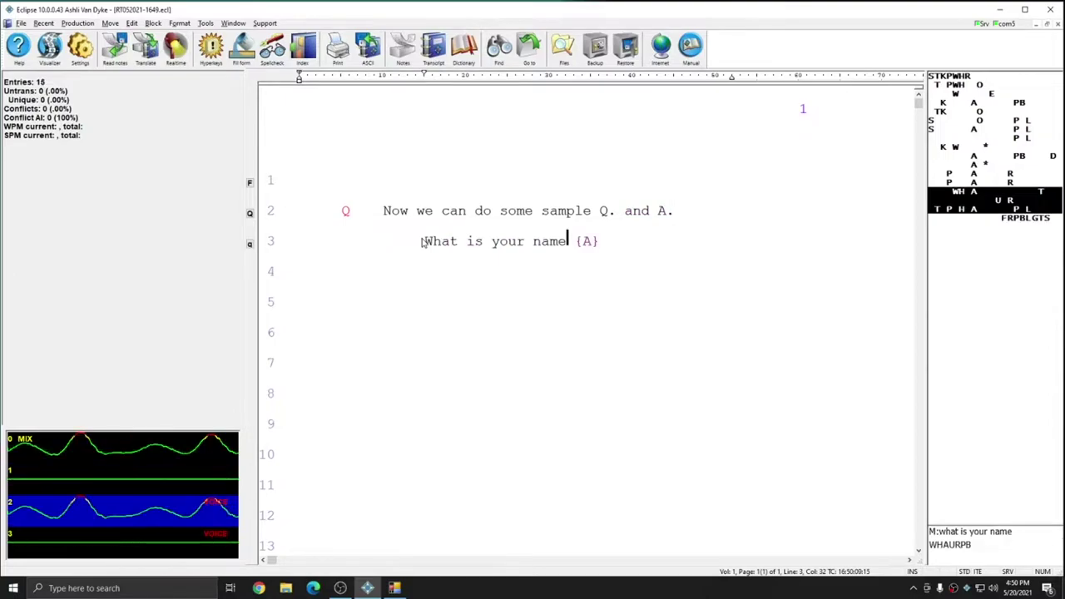
type("? My name is Ashli. Where do you live? I live in Florida")
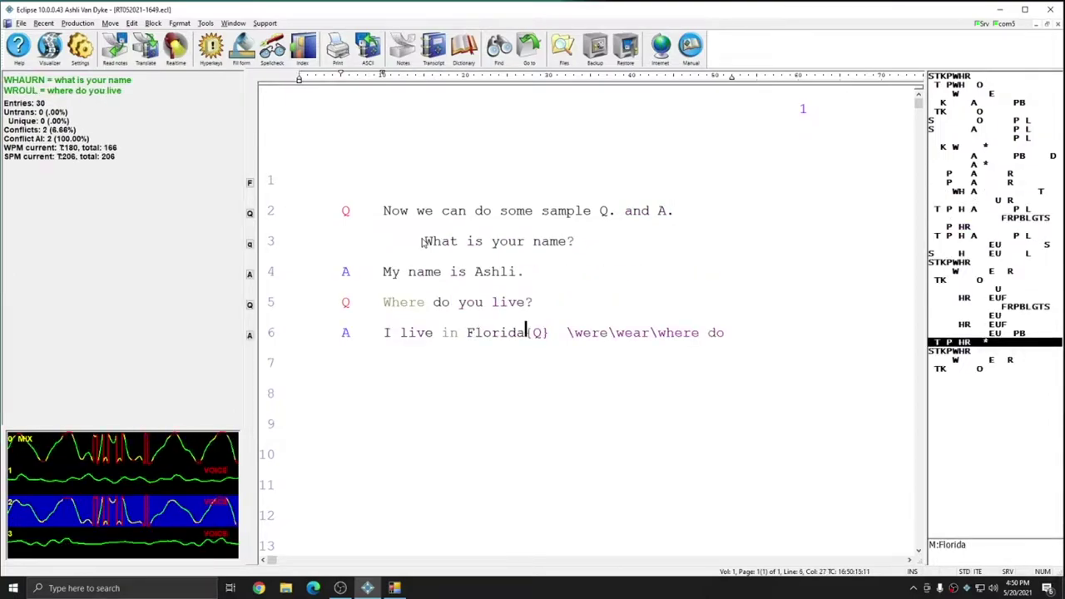
type(" work{A}  I work")
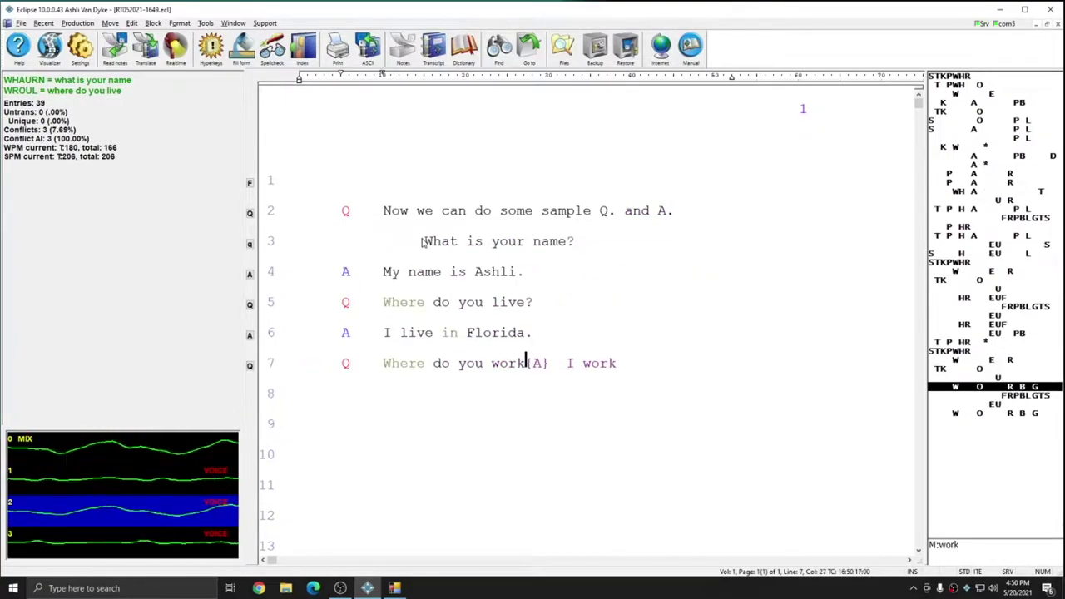
type("? in Stuart Florida can you")
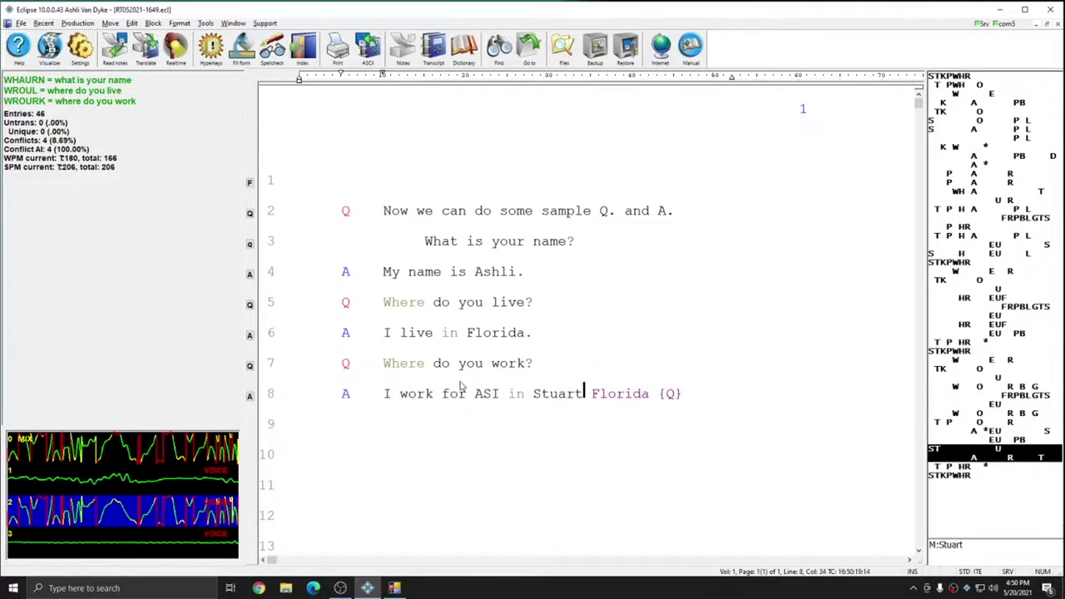
type(" tell us about the incident I")
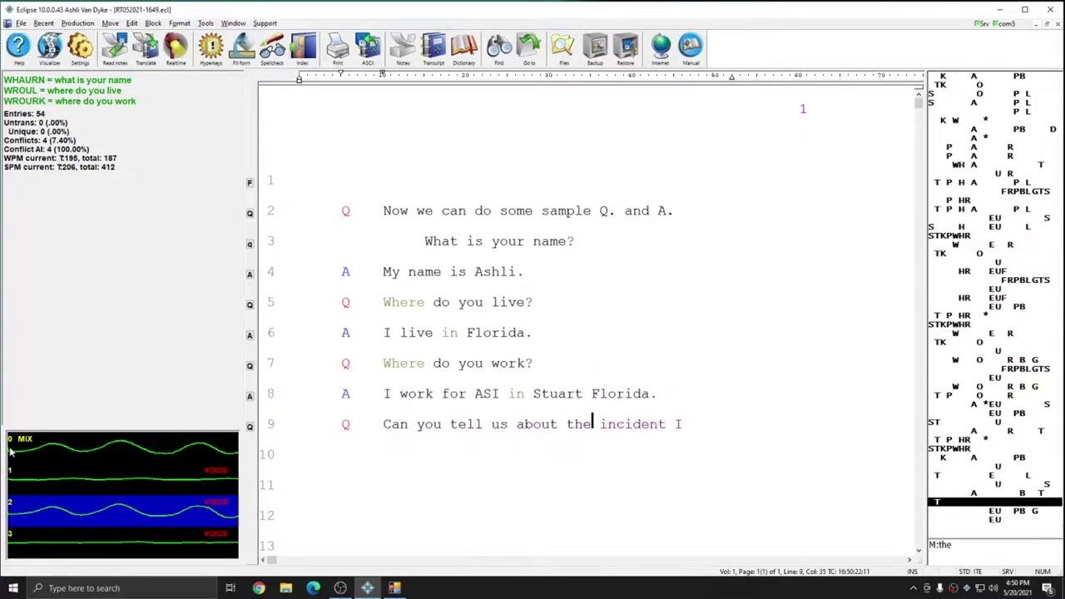
key("BackSpace")
type("? It was \\a\\an Monday")
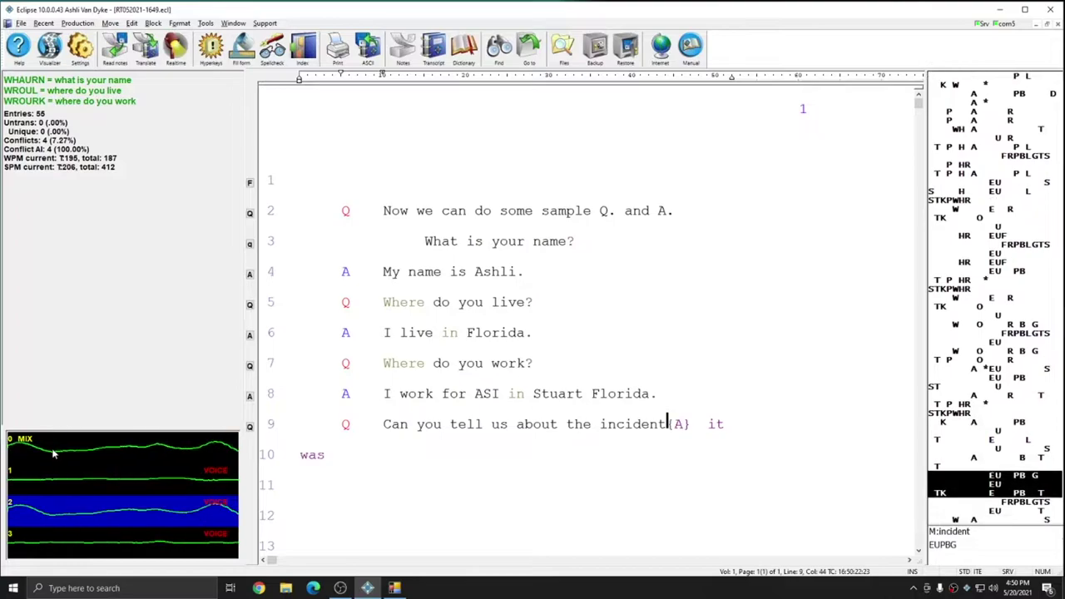
type(" and \\a\\an AL I")
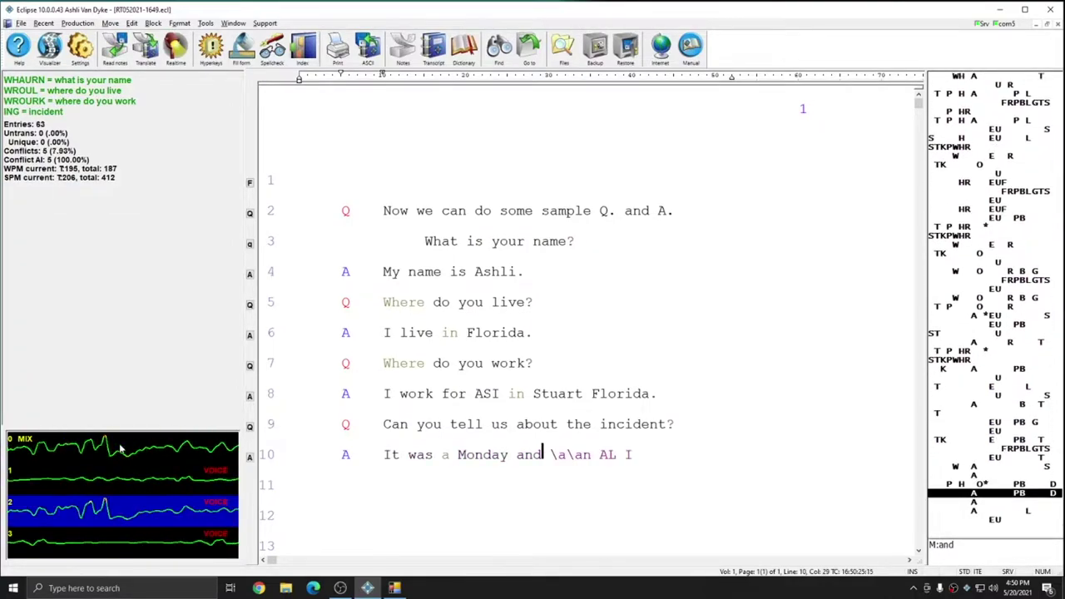
type(" TKPWAT crossed my Department of Justice. An alligator? Yes. Where did you run into")
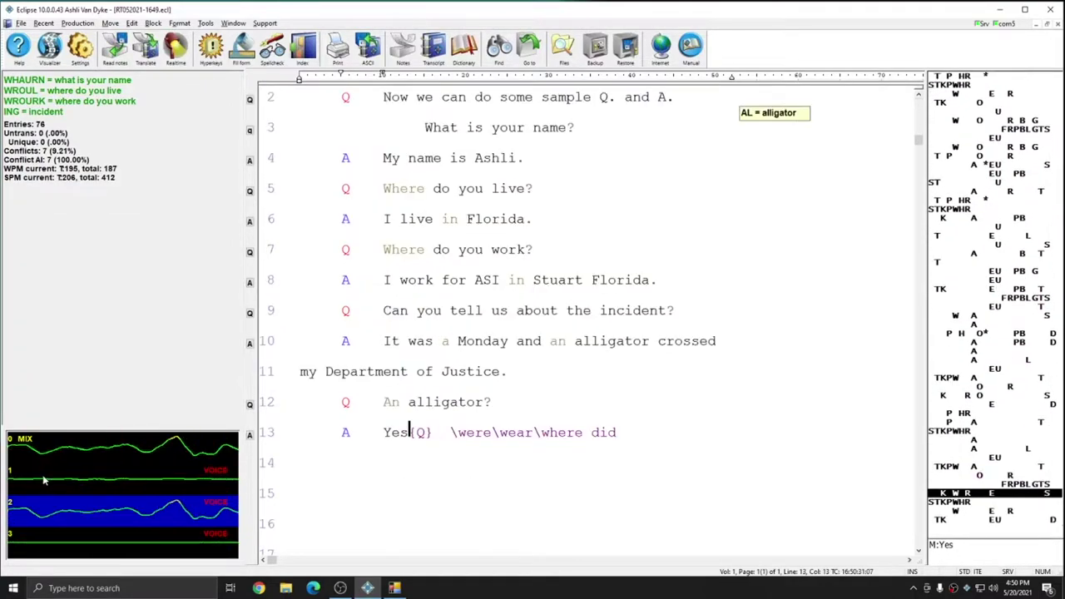
type(" the")
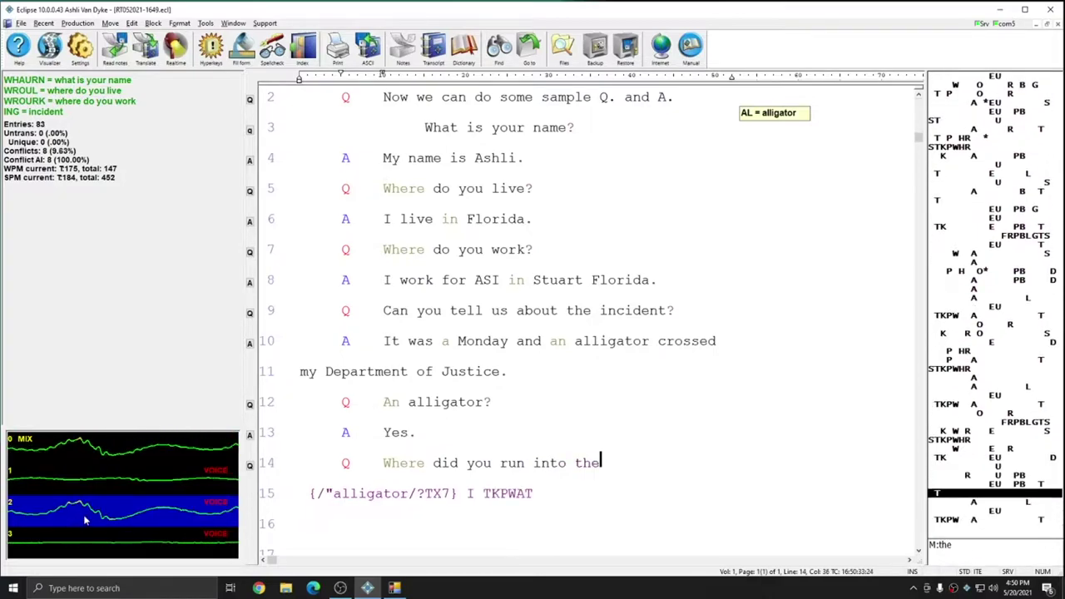
type(" alligator in the Savannas")
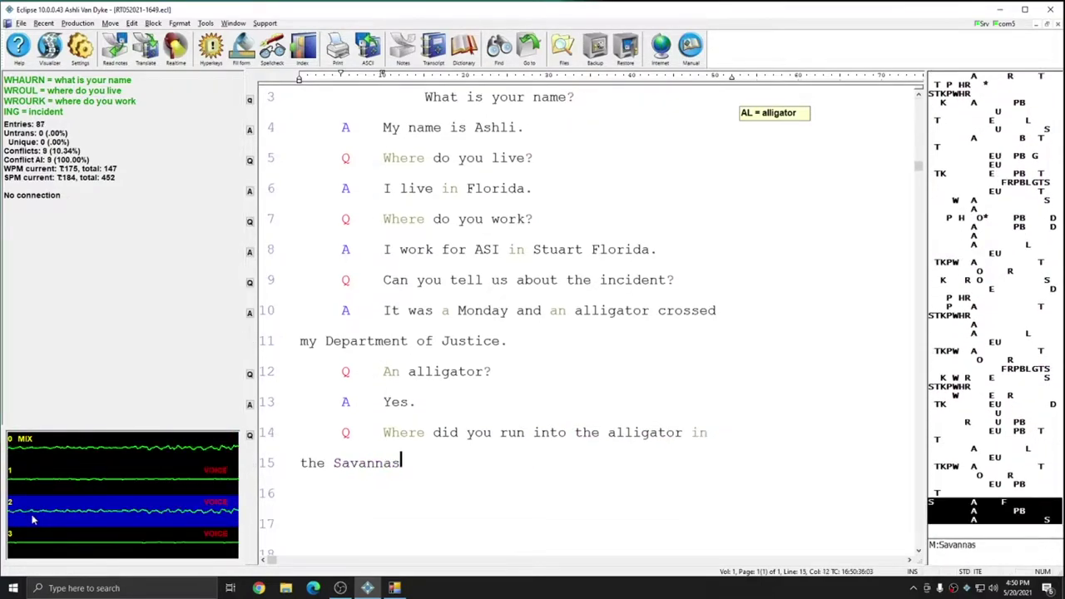
type(" \\in\\inn Jensen Beach{Q} aren't")
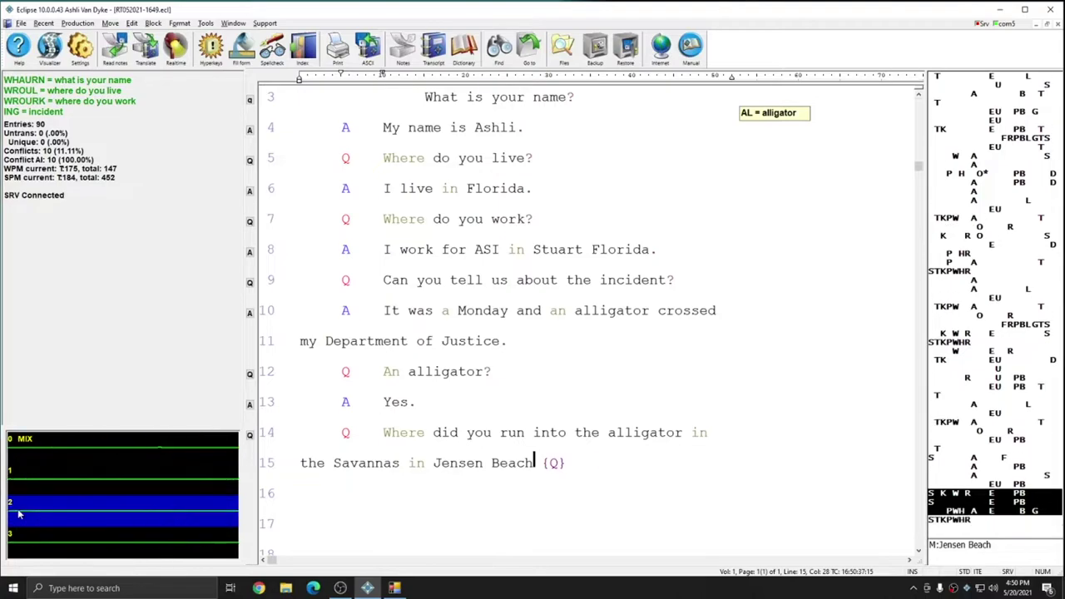
type(" t")
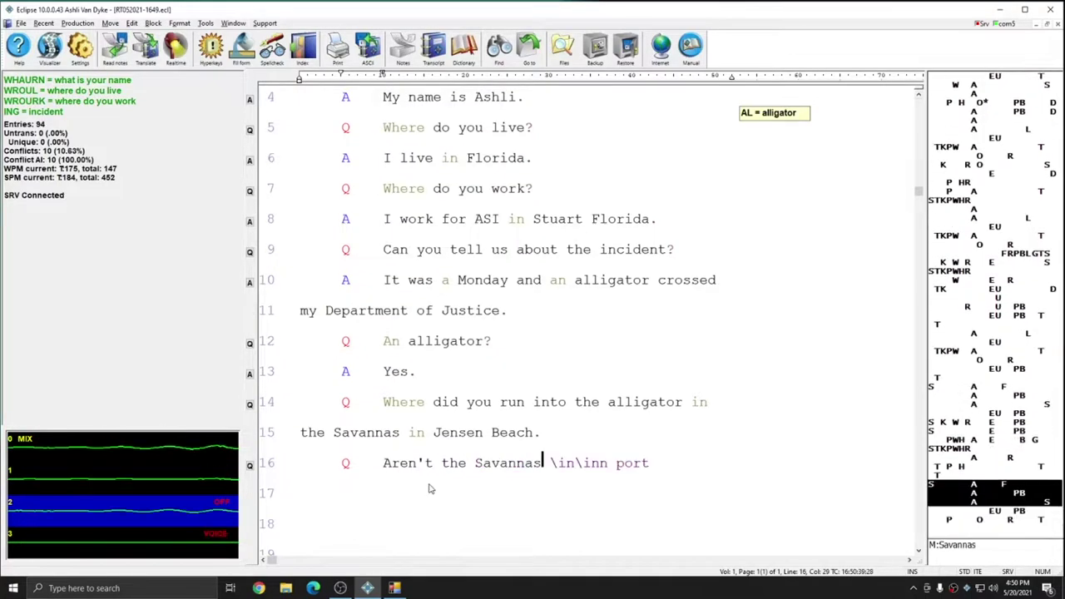
type("he Savannas in Port St. Lucie? I guess you're right about that {Q} what")
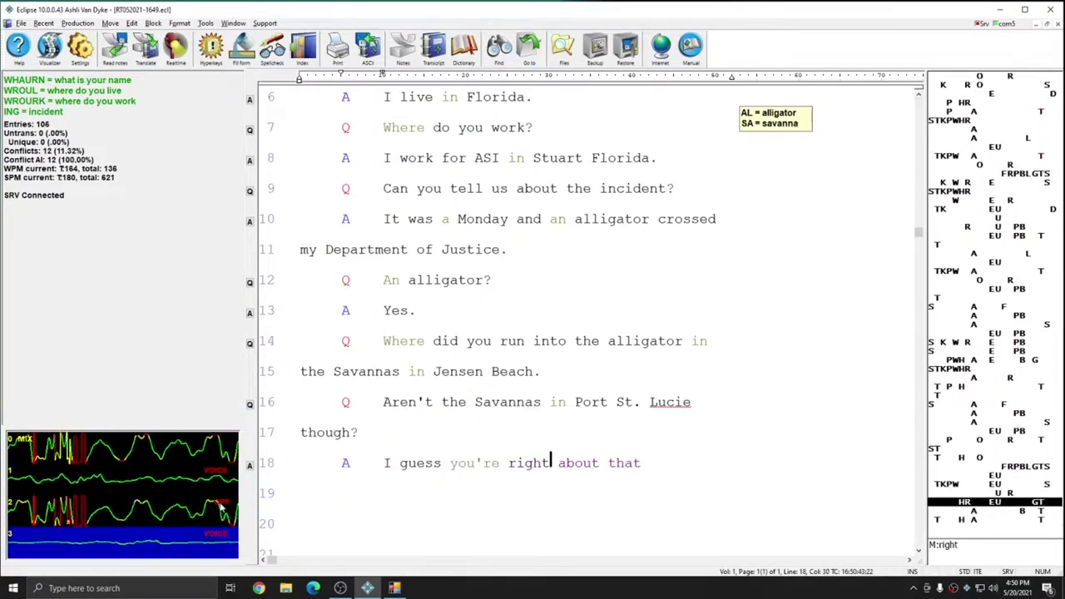
type(" did the alligator")
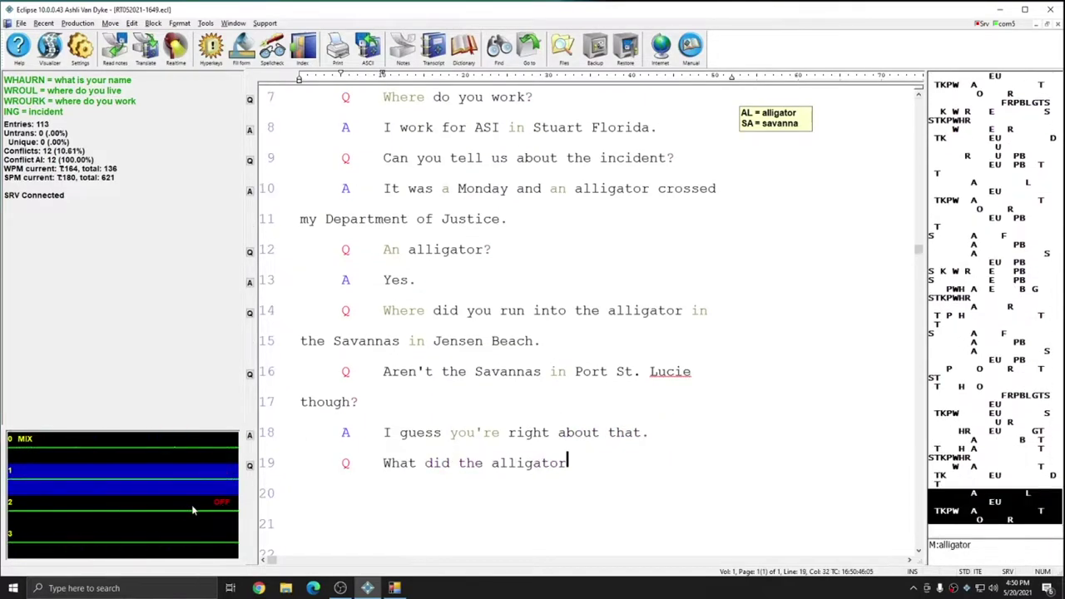
type(" do to you (A) it just got \\in\\inn")
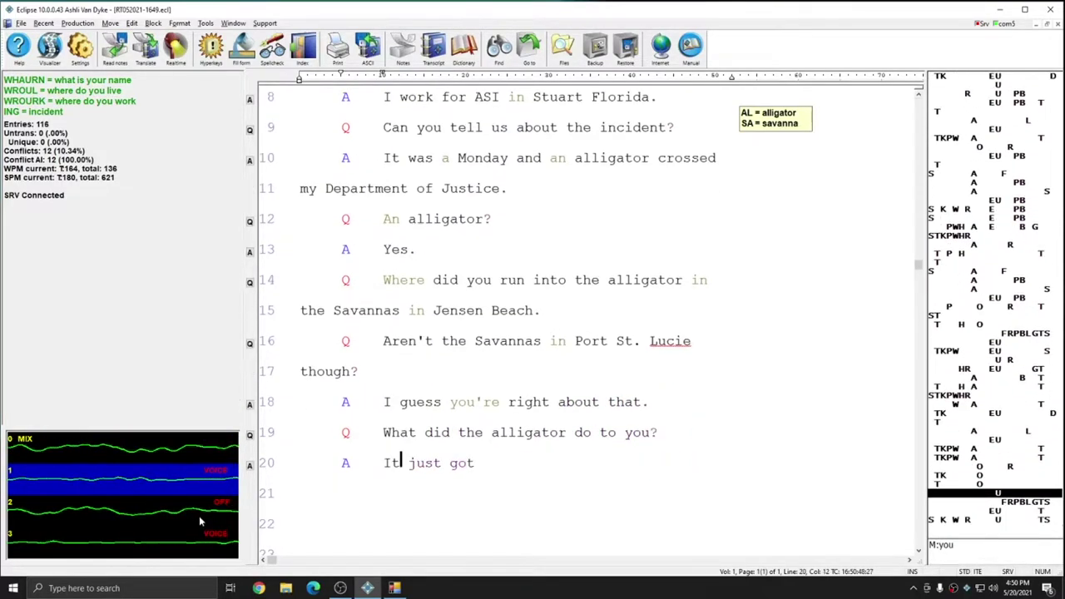
type(" my way so I had")
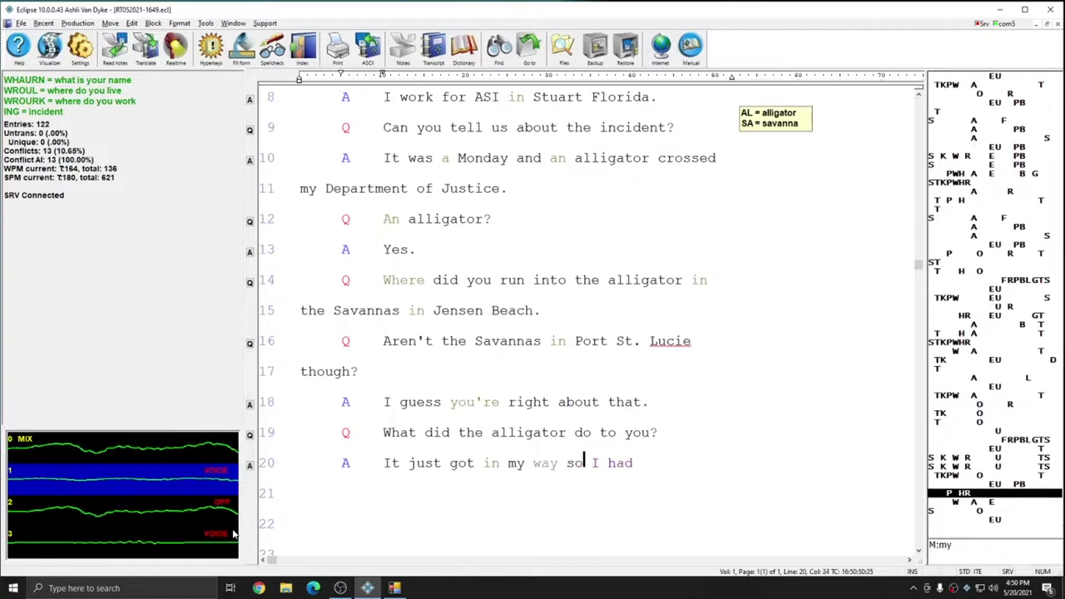
type(" to wait for it to leave be")
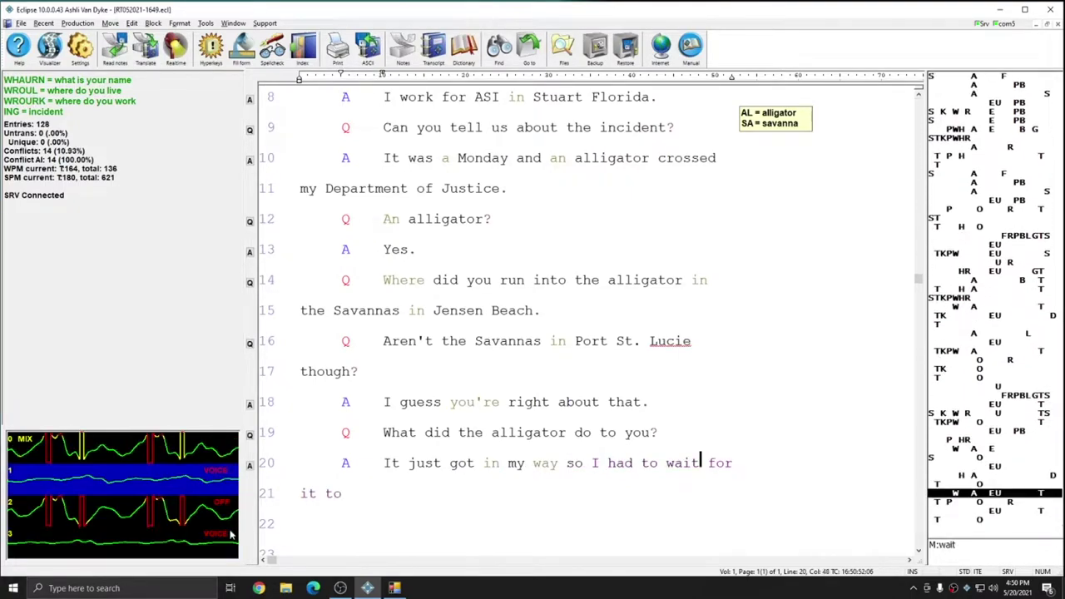
type("fore I could go")
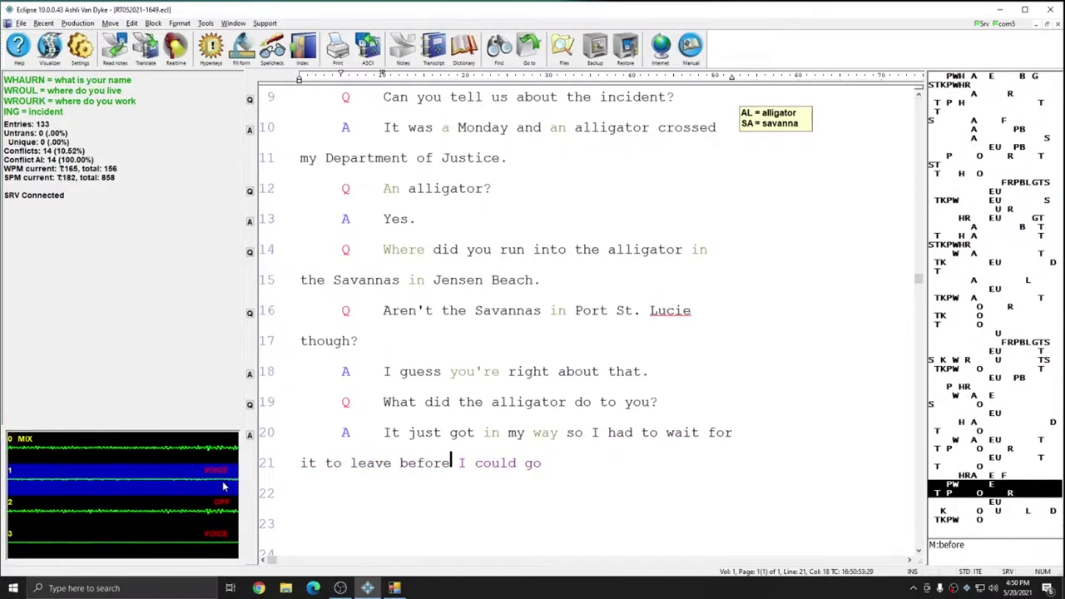
type(" home. Were you on foot")
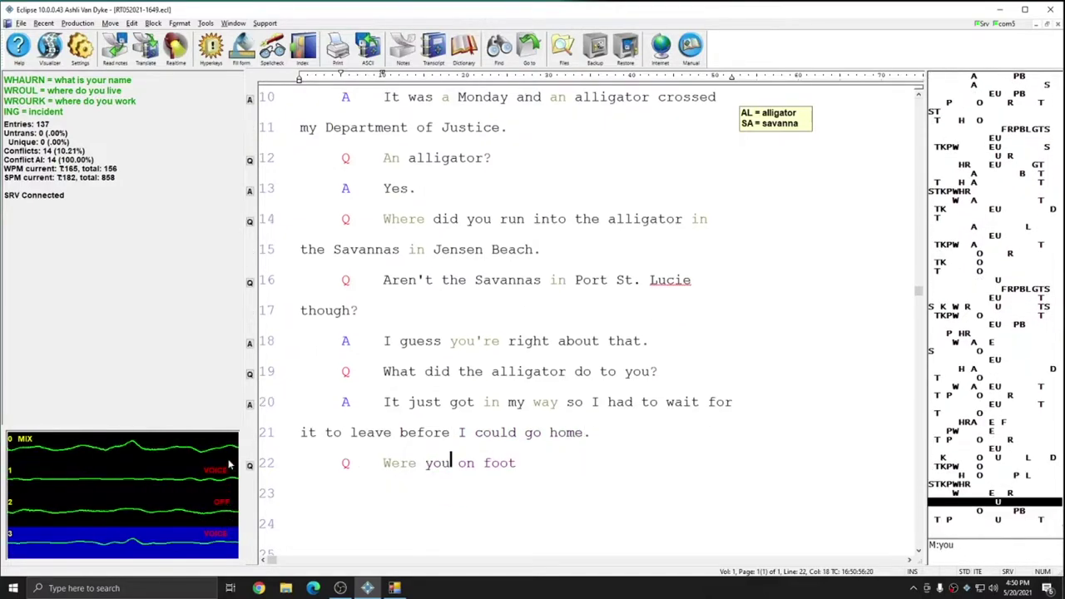
type("? I was on foot well")
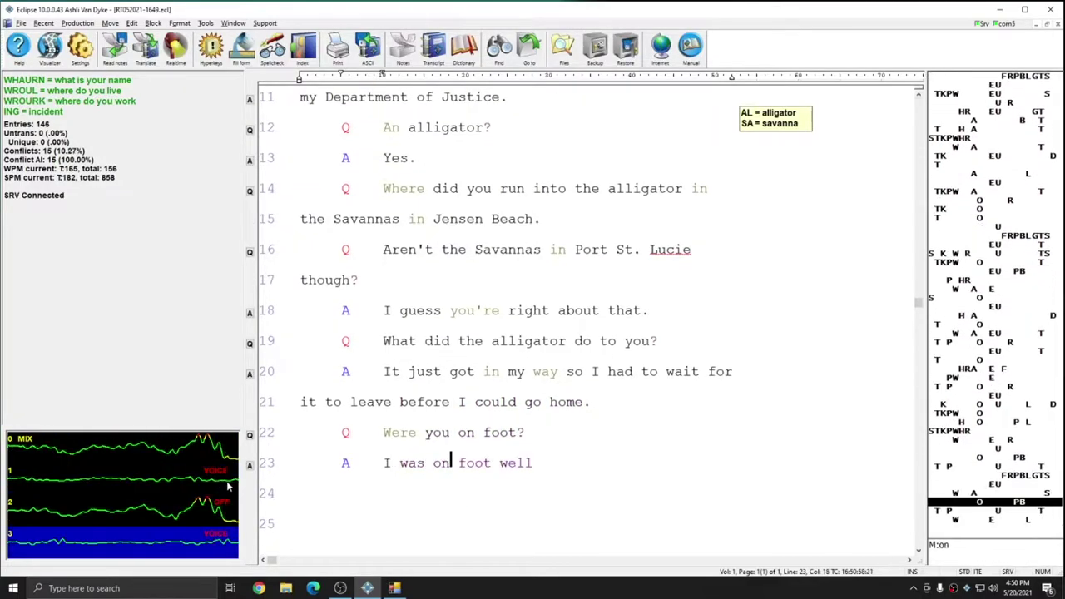
type(", I had bicycle with me")
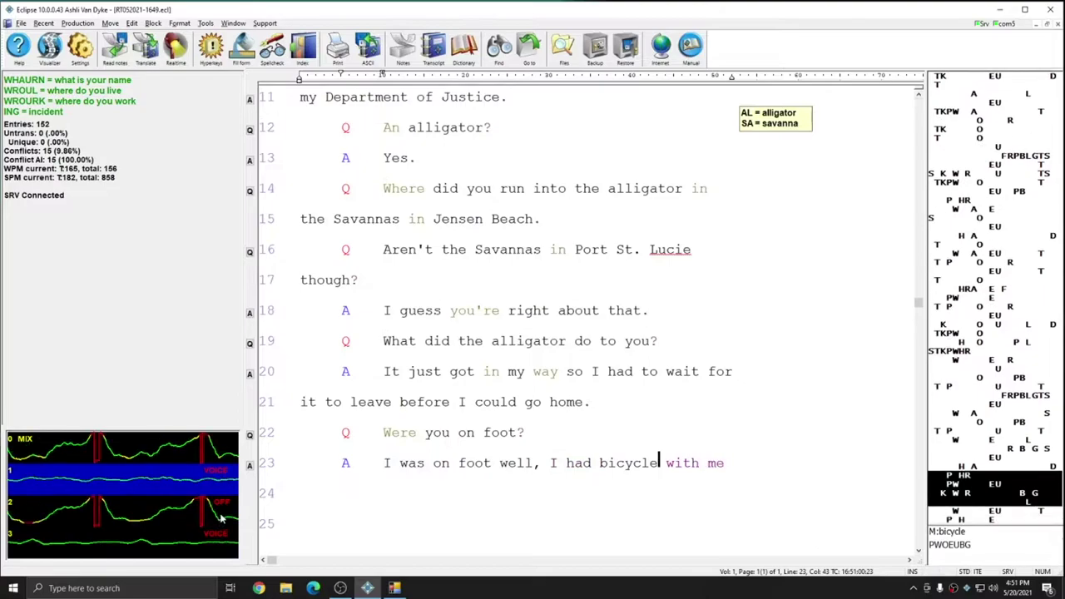
type(" but the tire was flat {Q}")
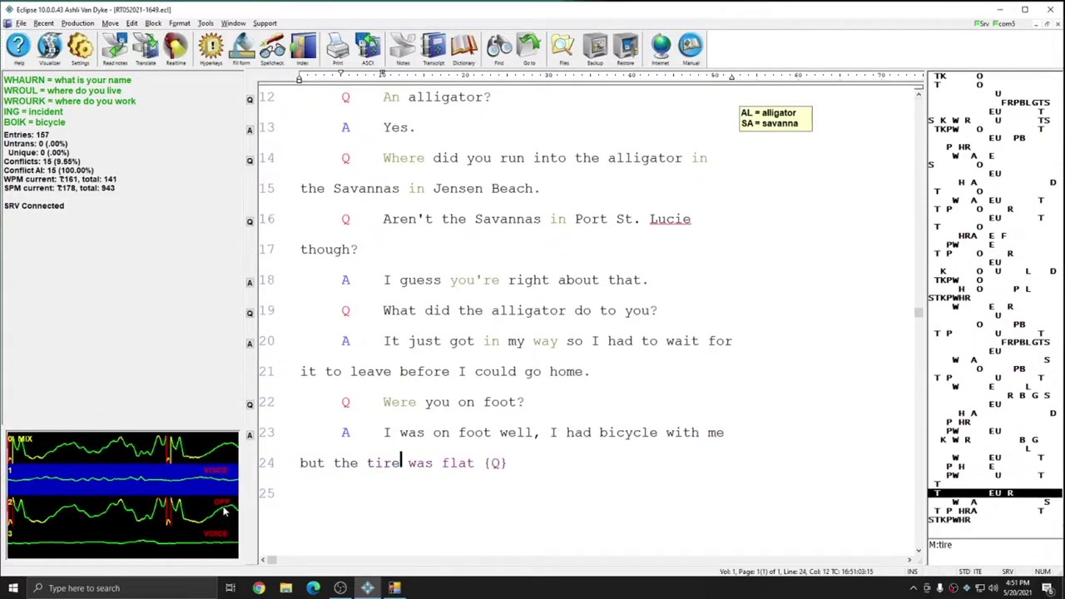
type(" did you have a repair kit with")
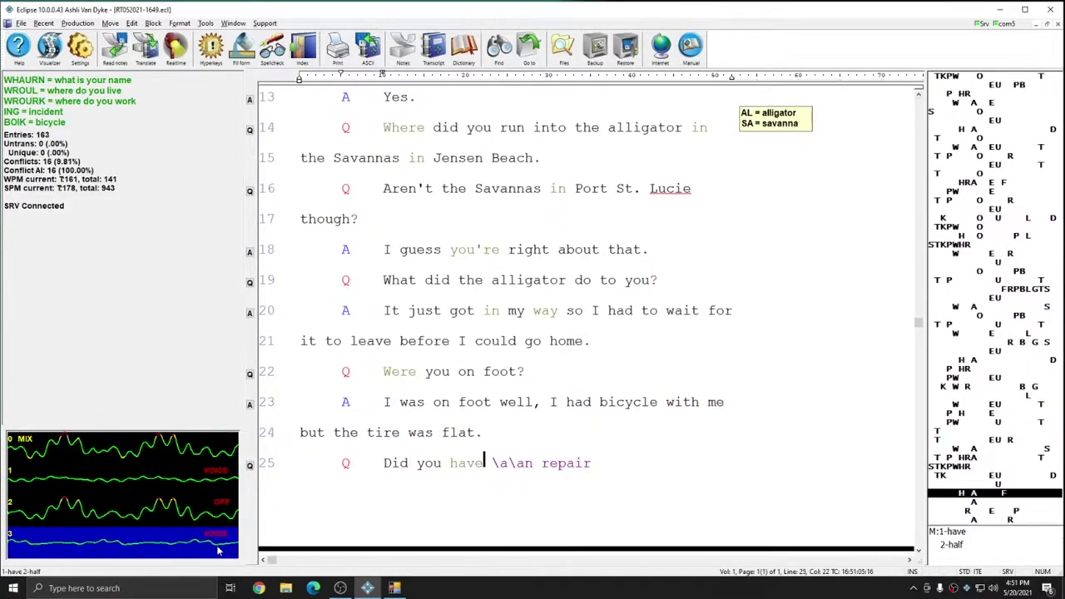
type(" you {A} no {Q} were you able")
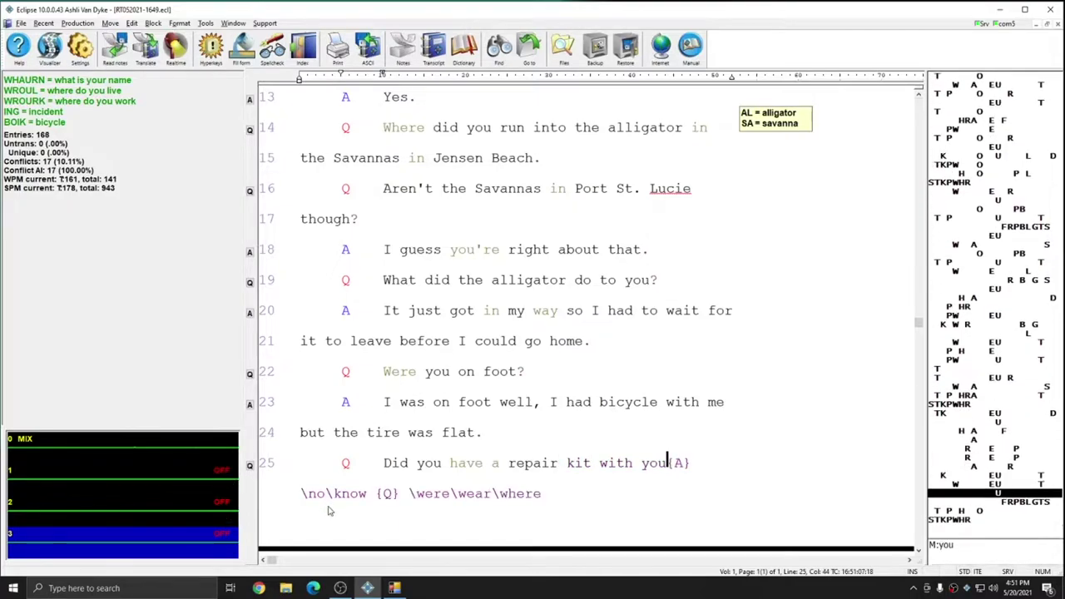
type(" to go around")
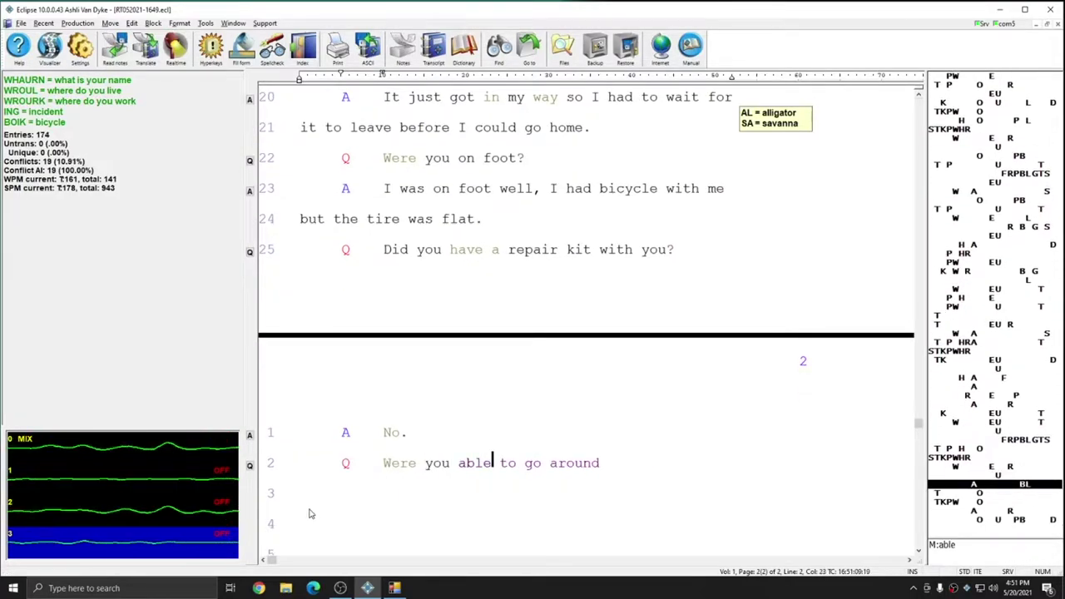
type(" the alligator? {A} no there were tall reeds")
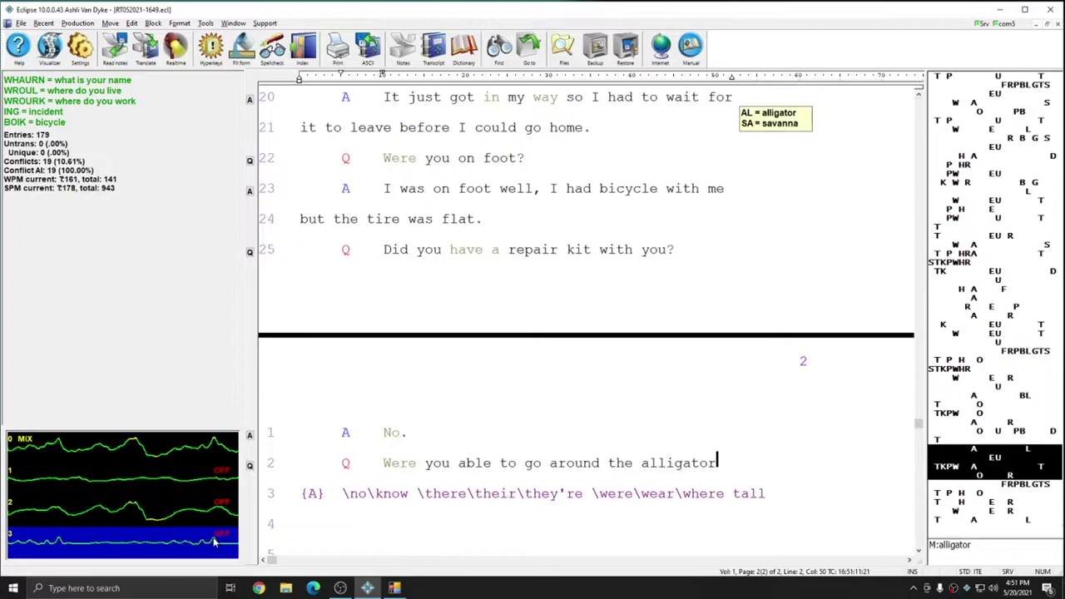
type(" around the trail, I thought")
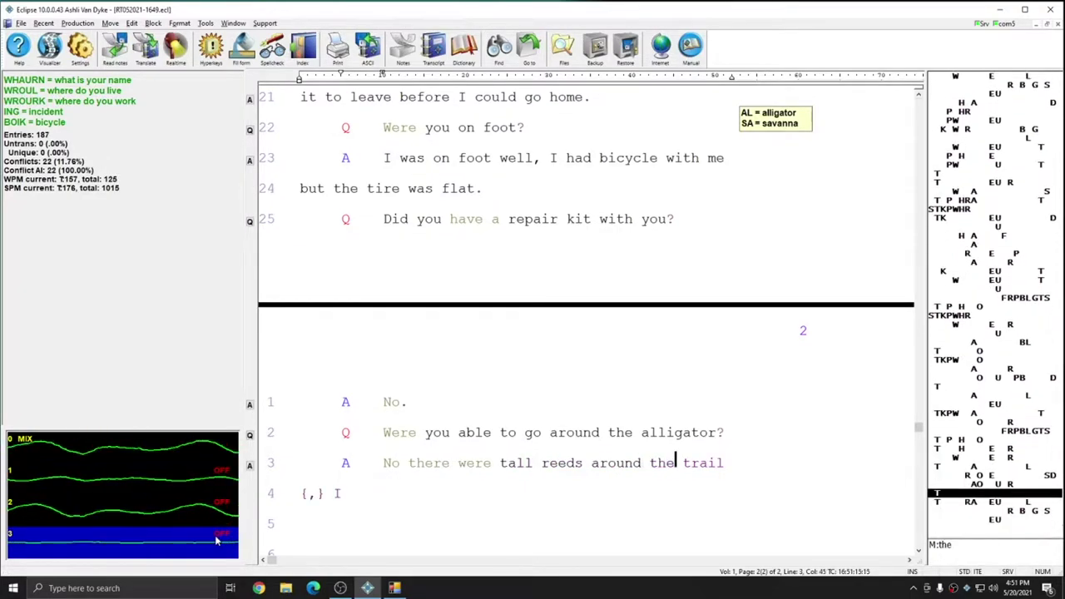
type(" there might be more gators")
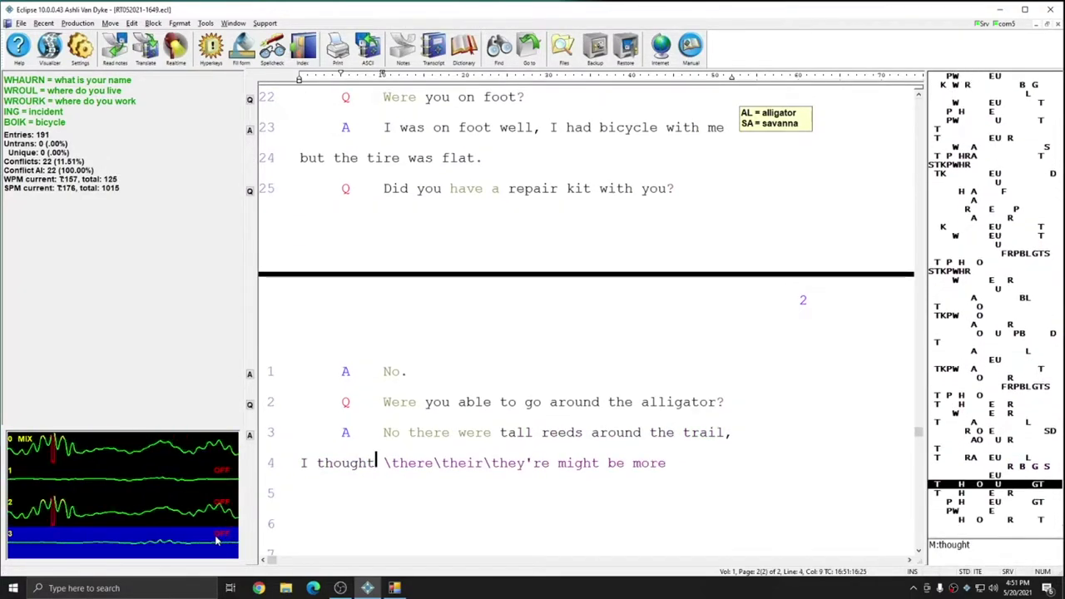
type(" in the area. {Q} And so \\your\\you're KHRAEUPL")
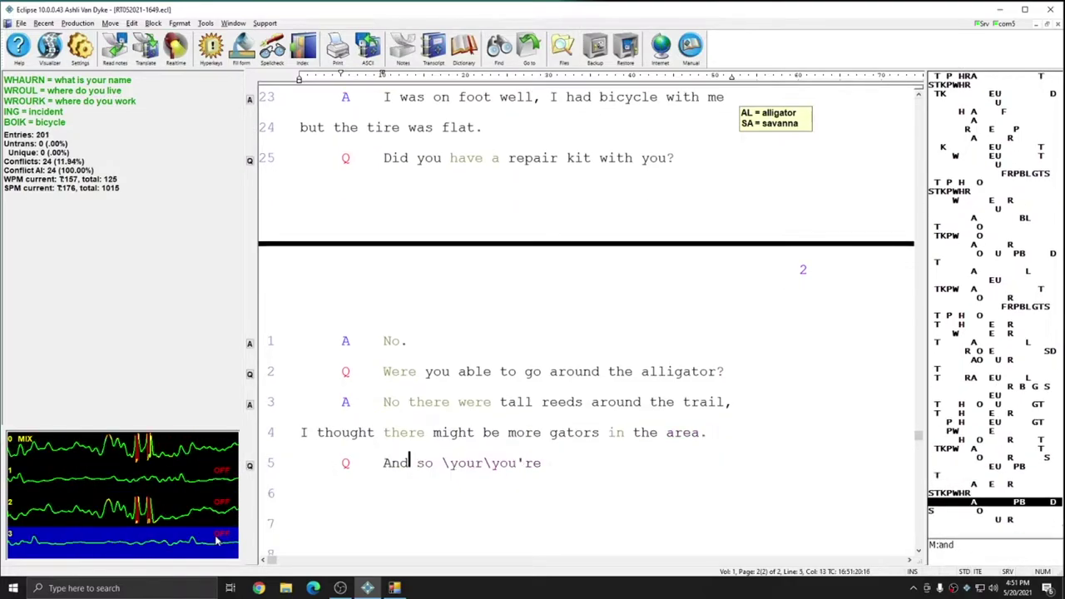
type(" is basically that you should not \\have\\half")
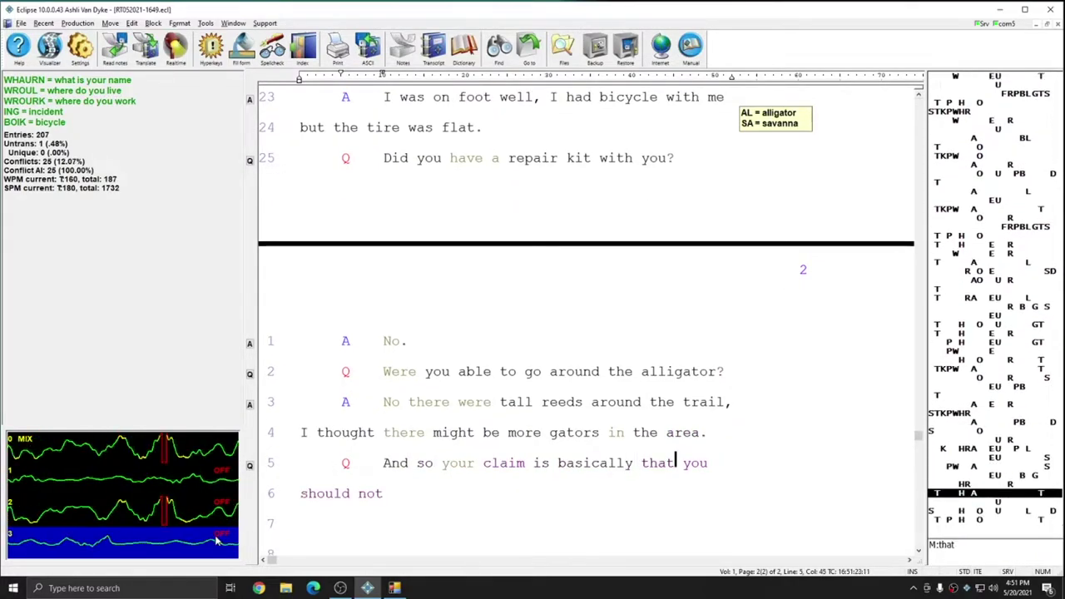
type(" been cited for trespass")
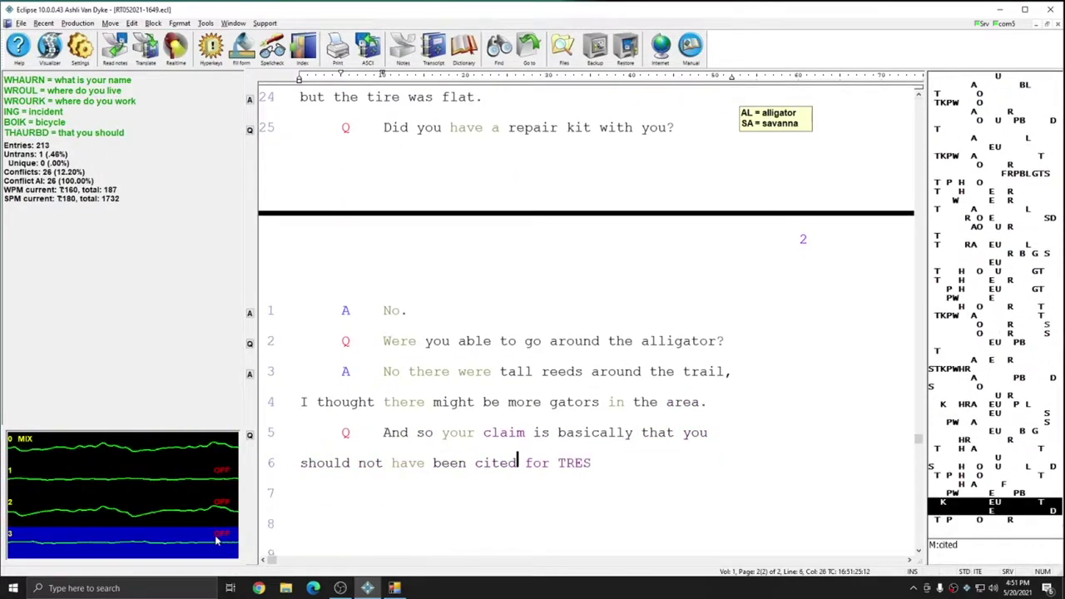
type("ing because the {/\"alligator/?TX7} I")
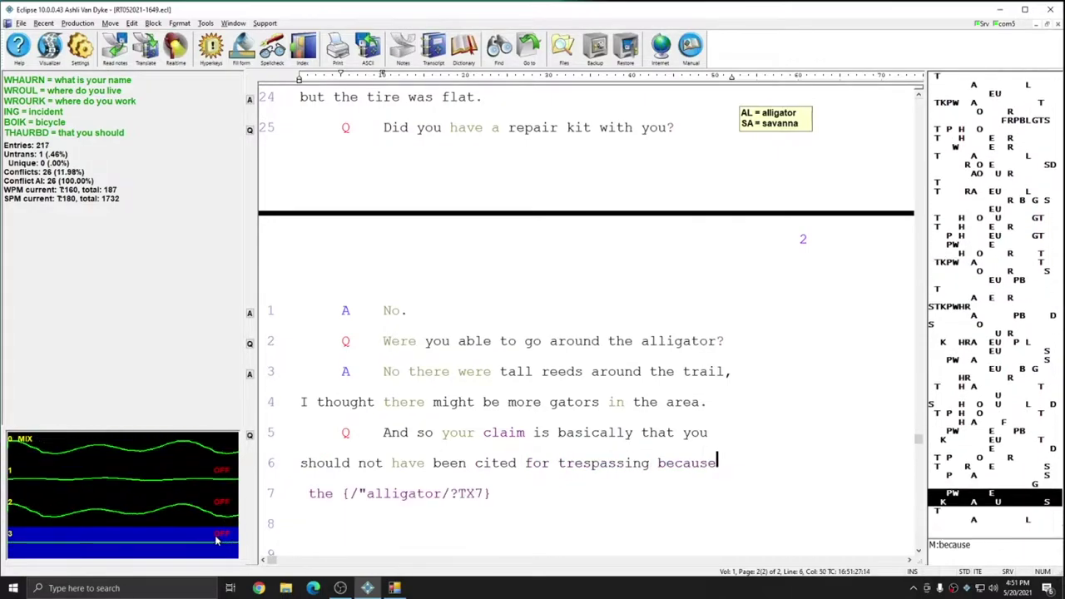
type(" prevented you")
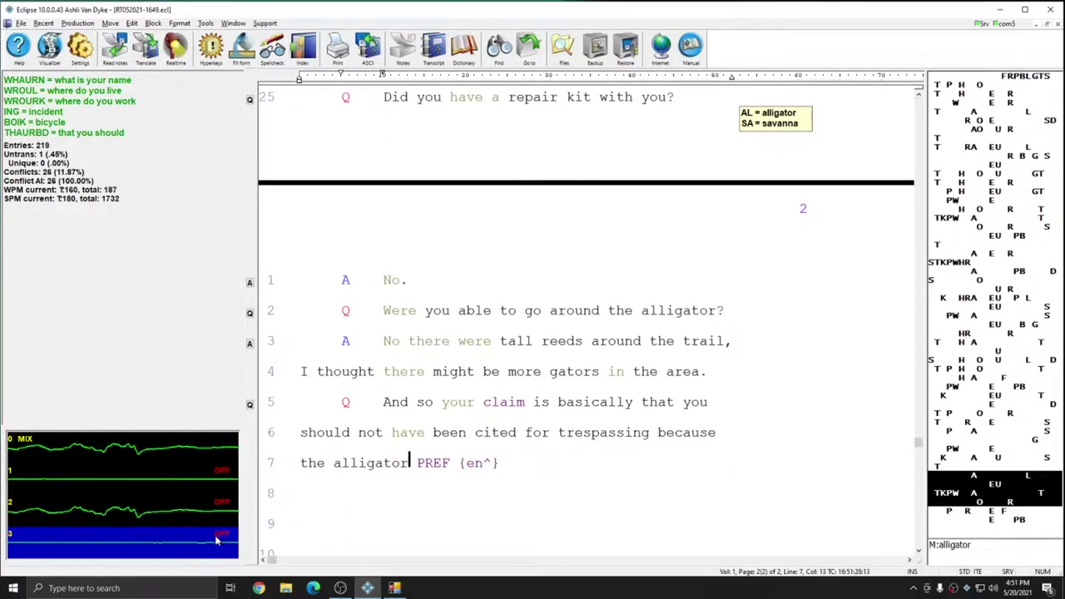
type(" from leaving the")
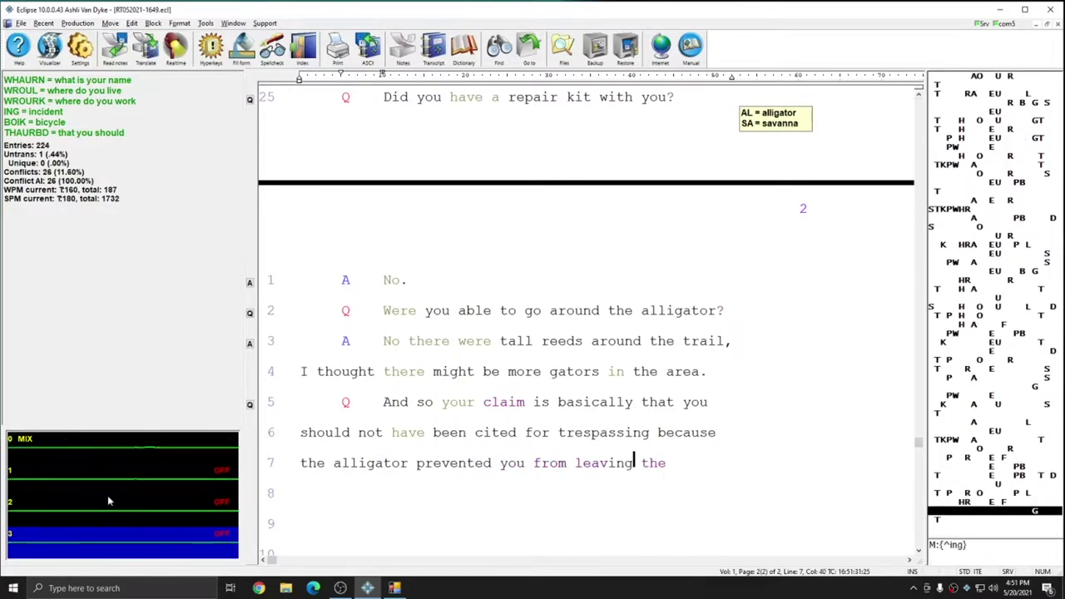
type(" park before sunset{A} yes{,} that")
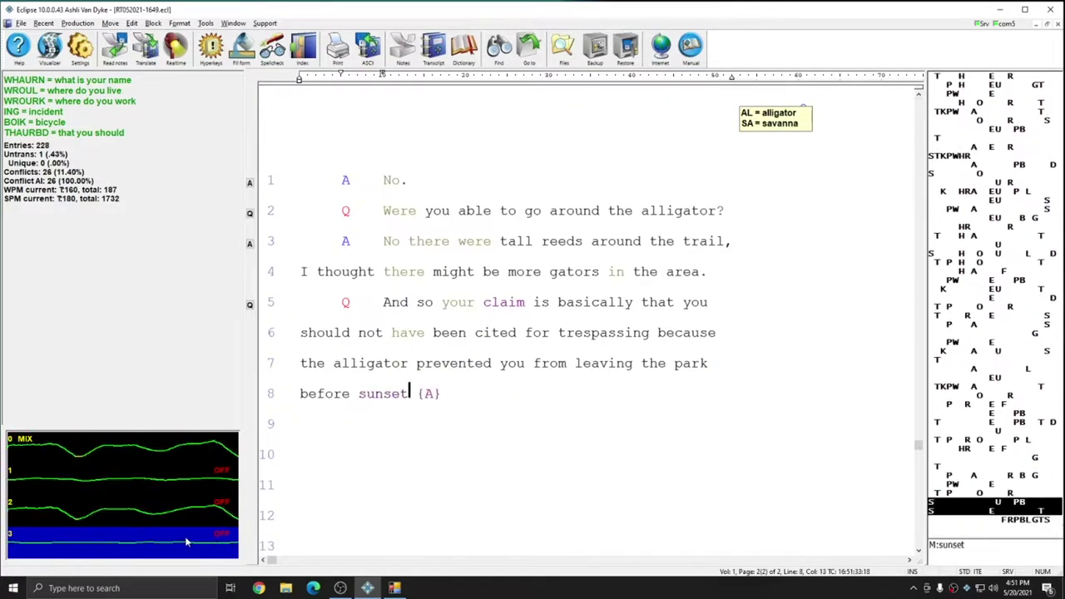
type("s right {.} how")
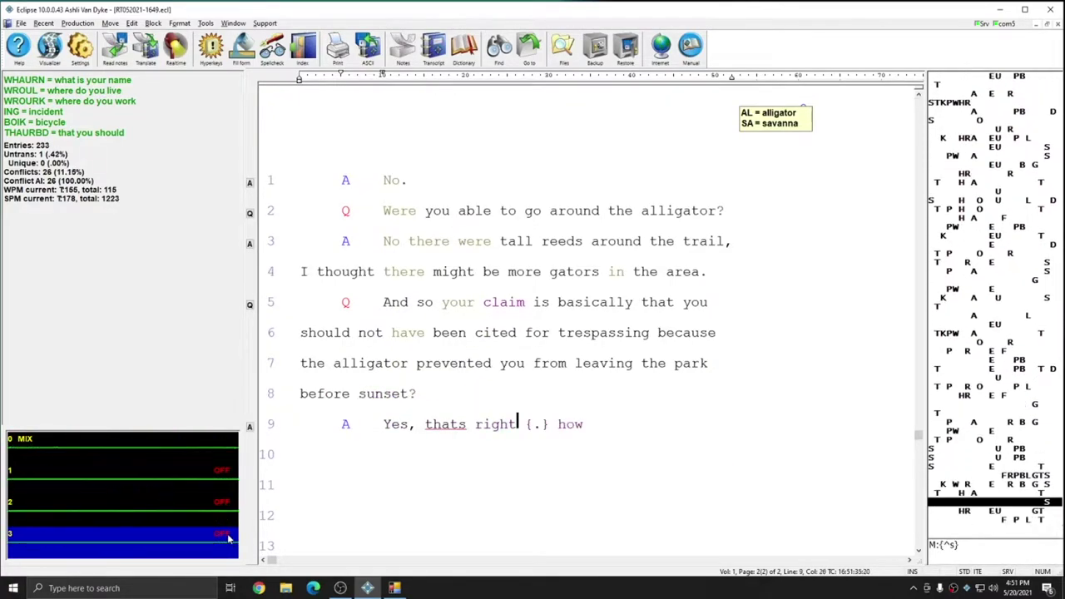
type(" you injured{A} I fell and")
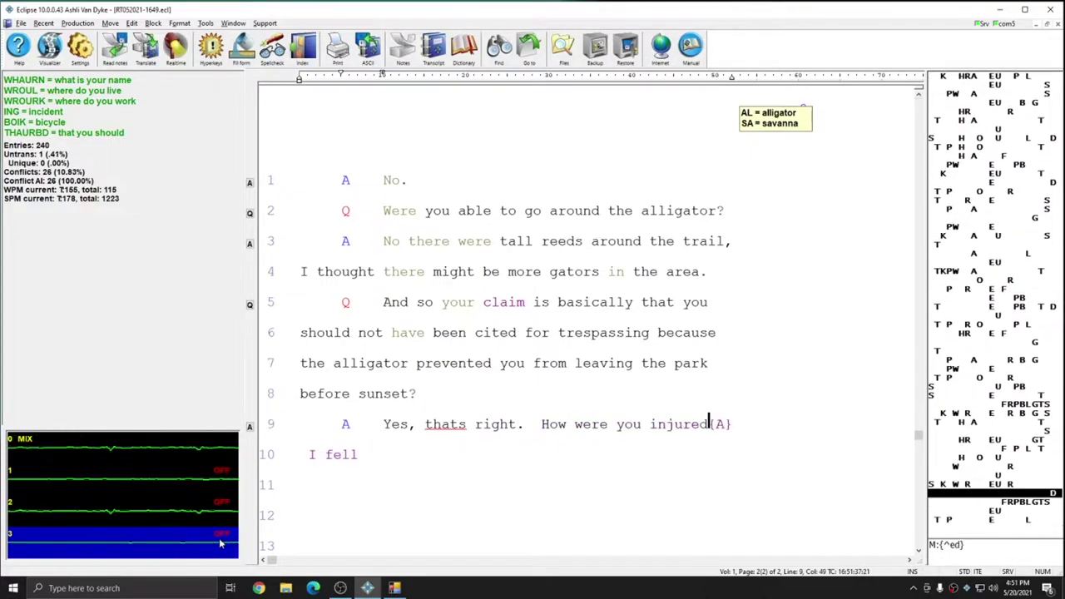
type(" cut my dactylion clean")
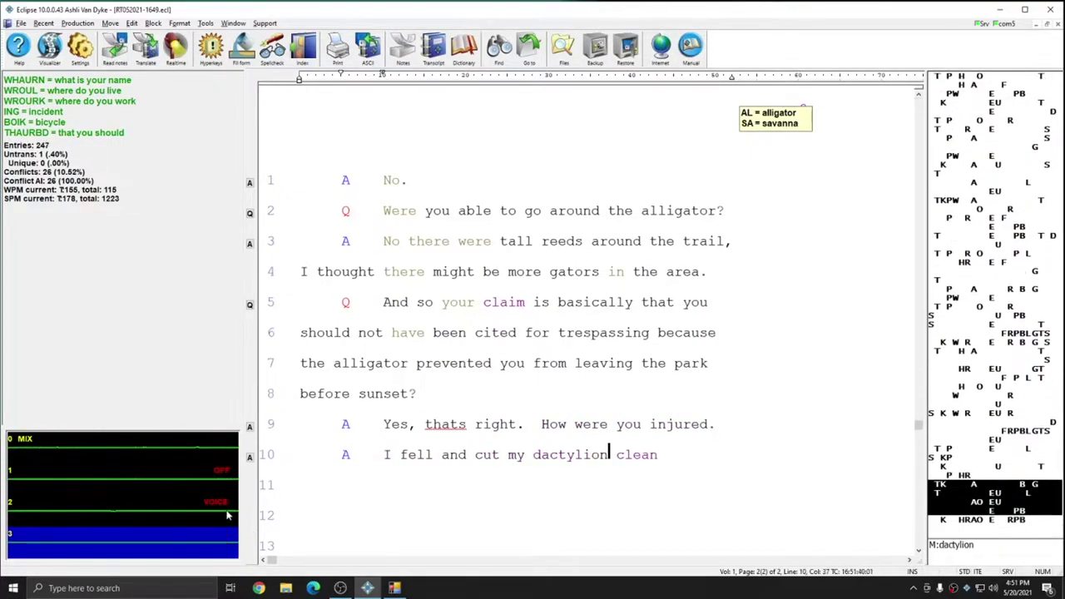
type(" off.{Q} Your what?{A} My dactyl AOEU")
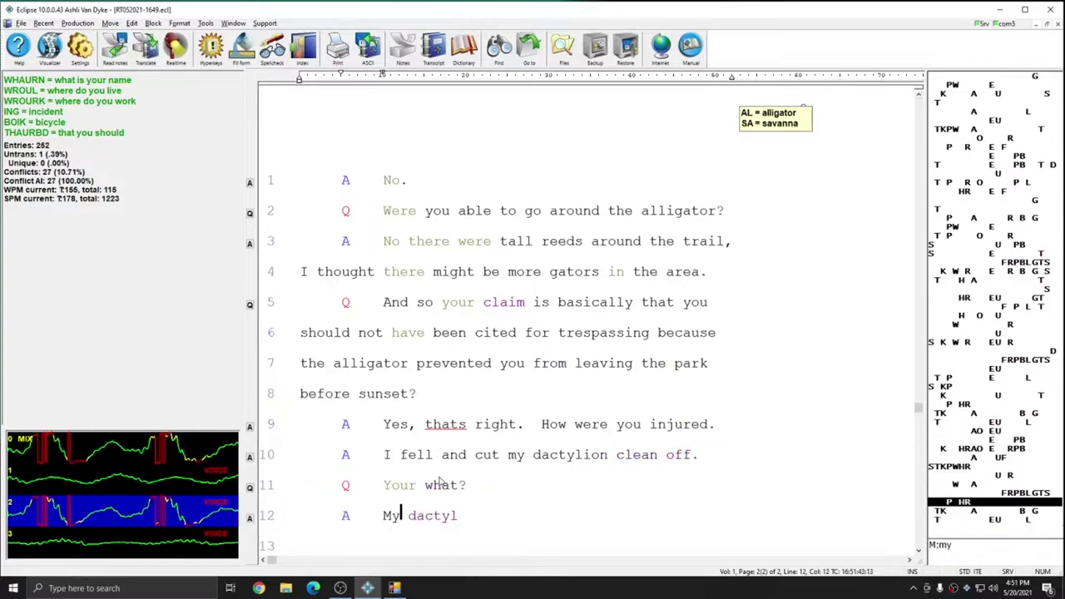
type("ion.  The \\tip\\dip of my mid")
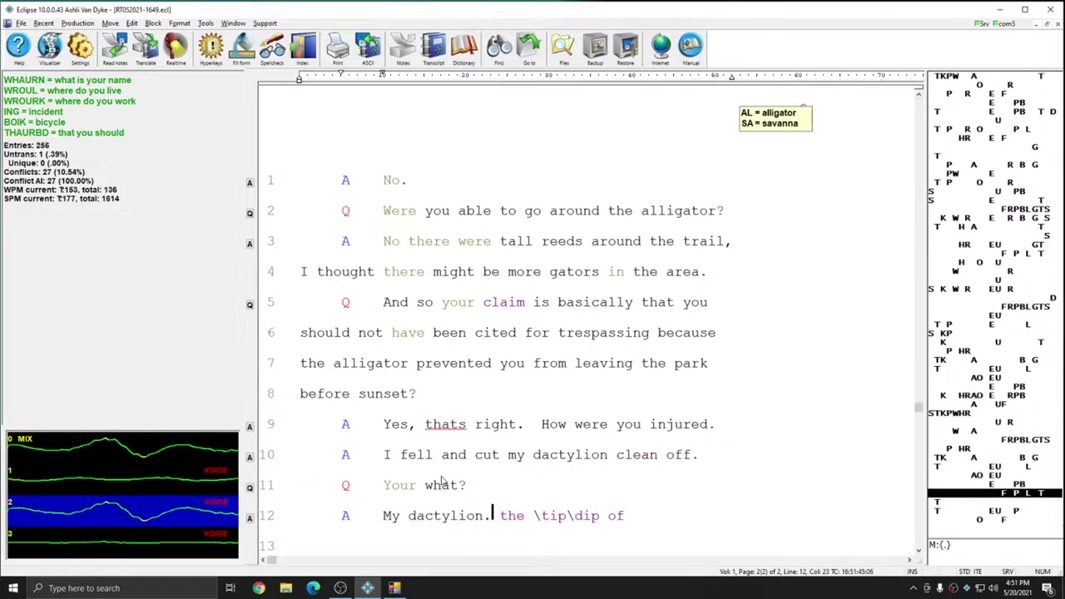
type("dle finger. {Q} I")
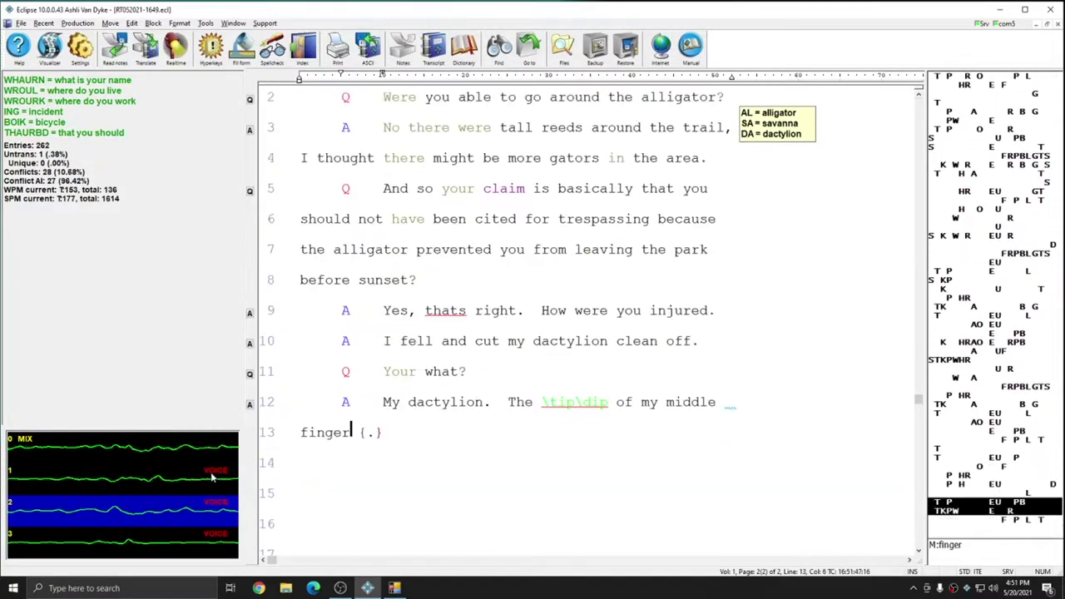
type(" s")
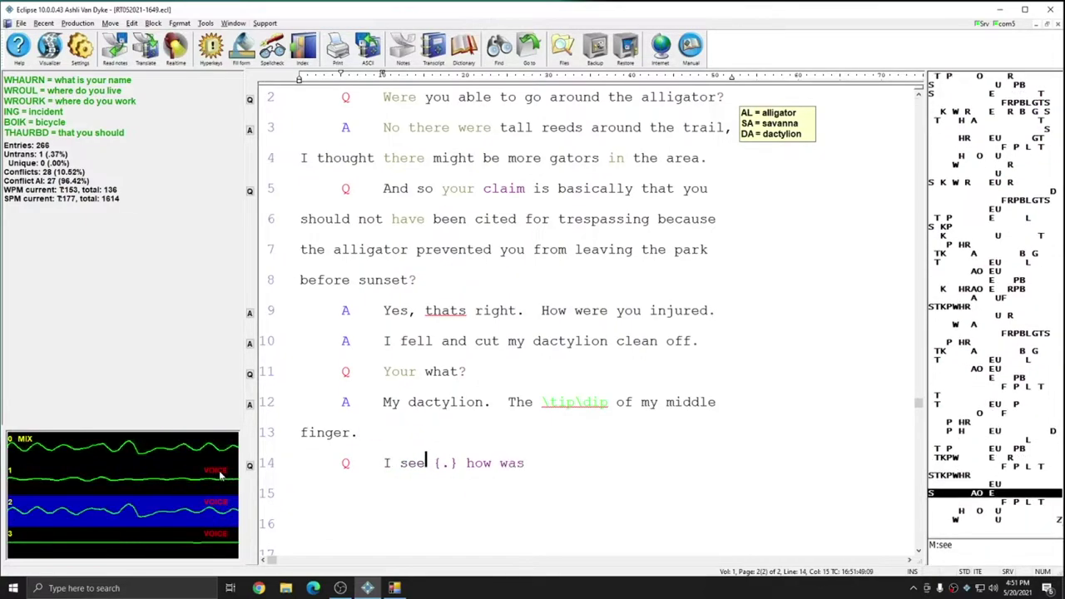
type("ee. how was it cut off exact {^ly} {A}")
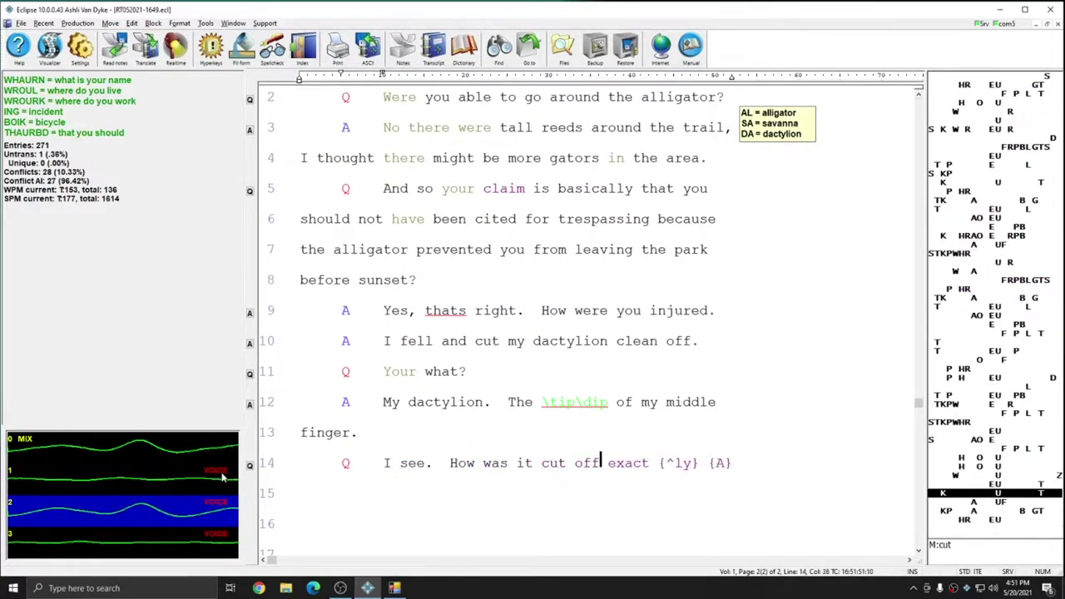
type(" ray? zor wire. {Q} You told first")
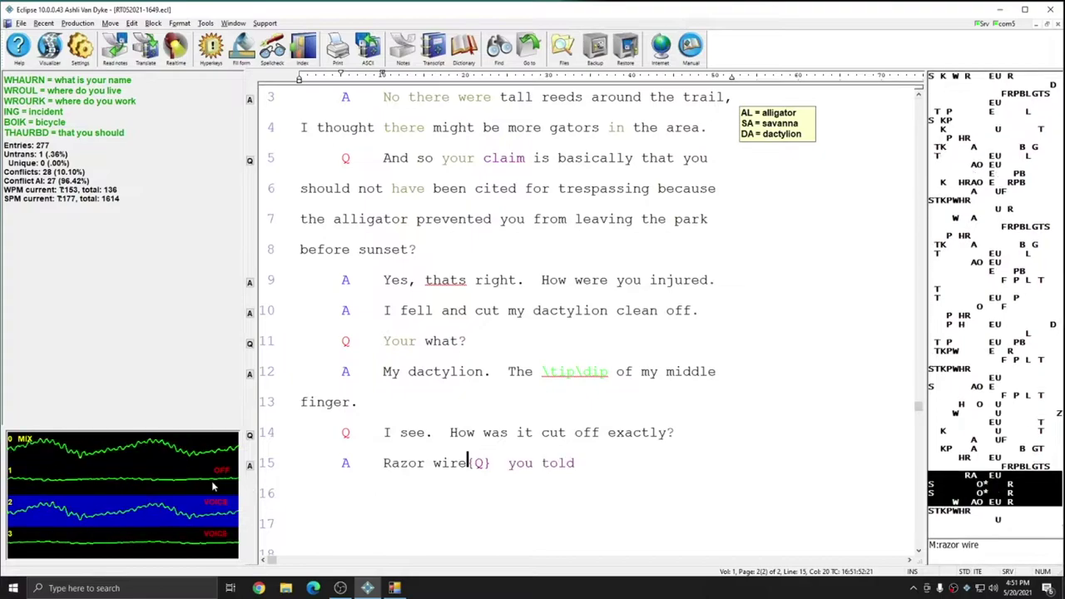
type(" responders \\a\\an {/\"alligator/?TX7}")
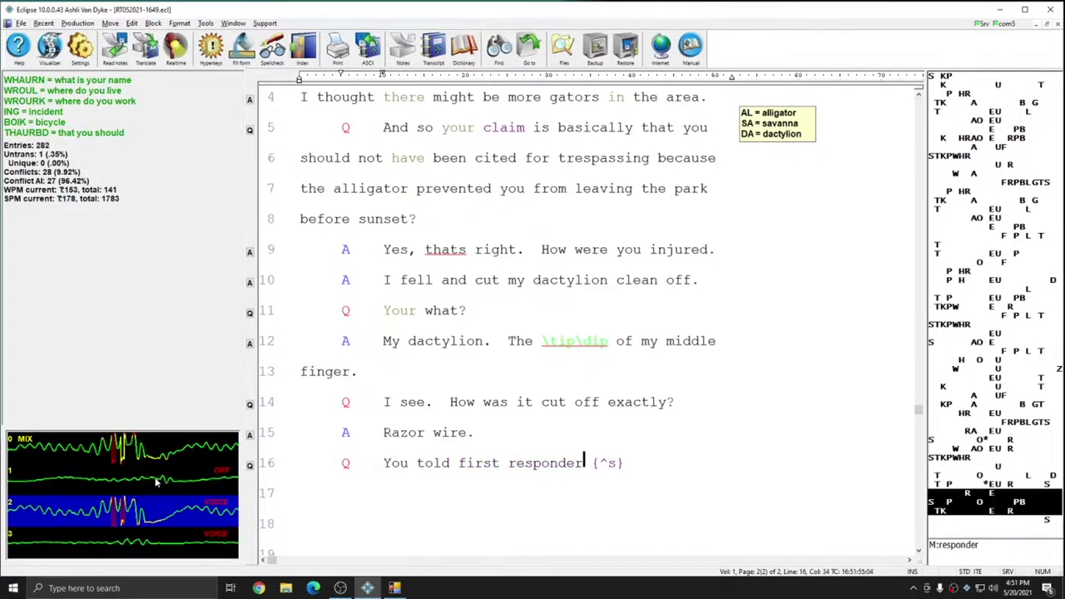
type(" bit")
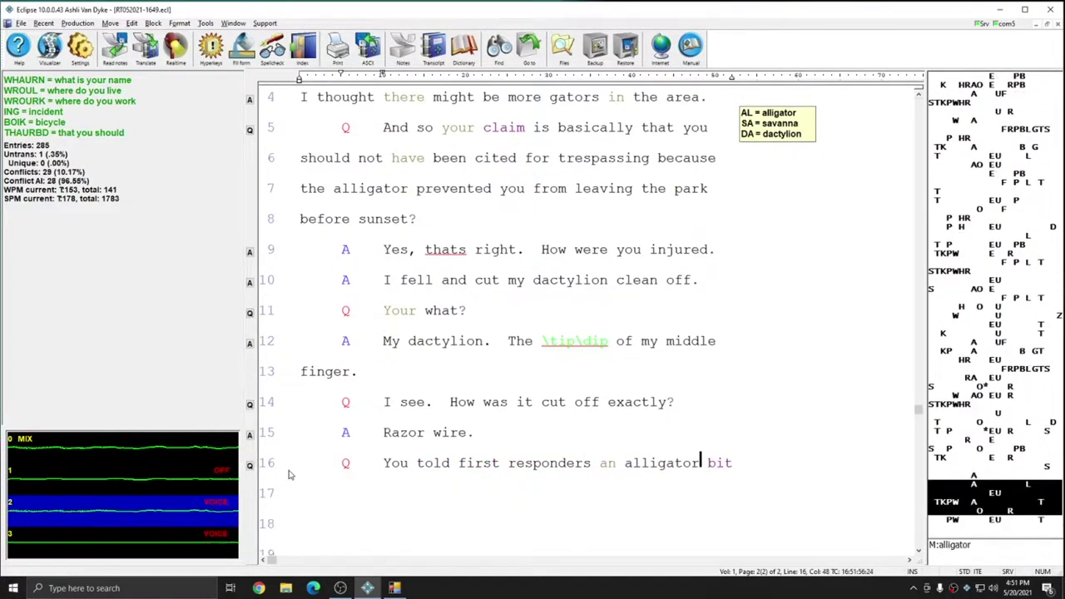
type(" you {.} Additionally")
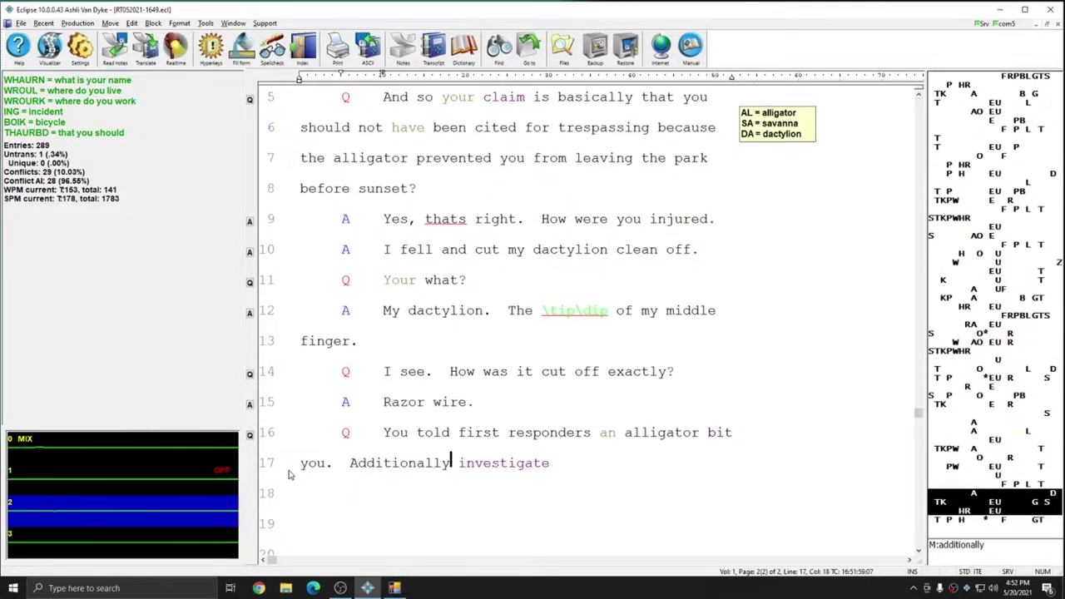
type(" investigators found no razor wire at the scene. They recollected incorrectly. There's body cam foot")
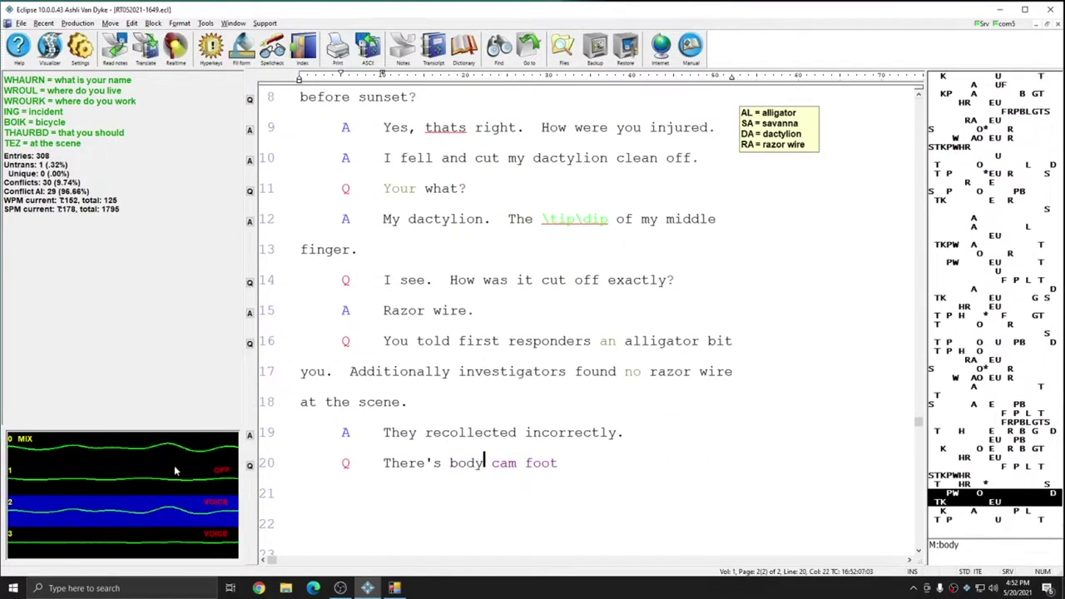
type("age. {A} fine {,} I")
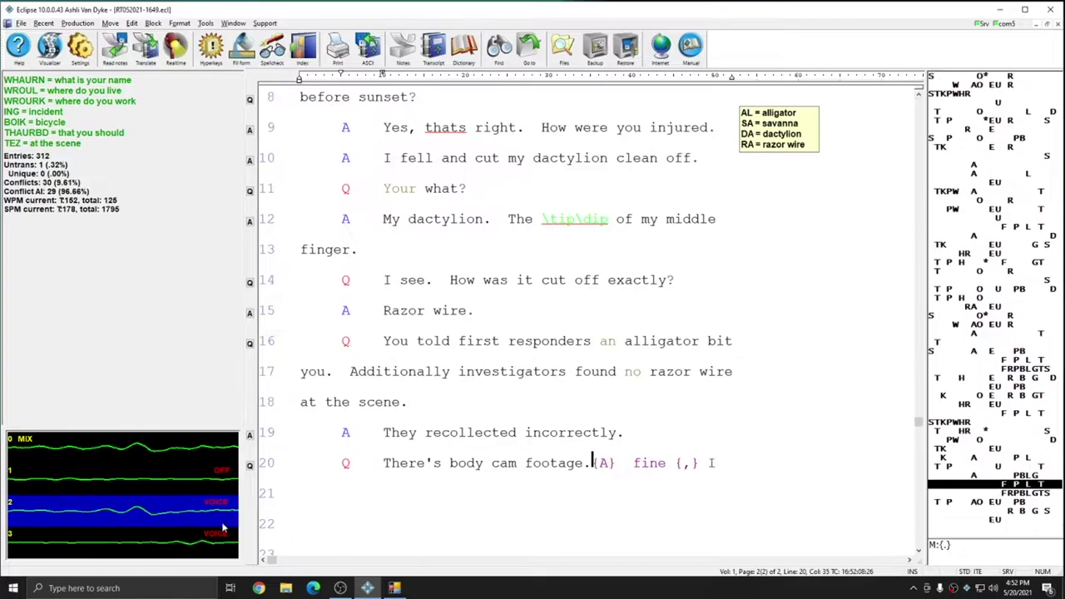
type(" admit it{Q}  admit")
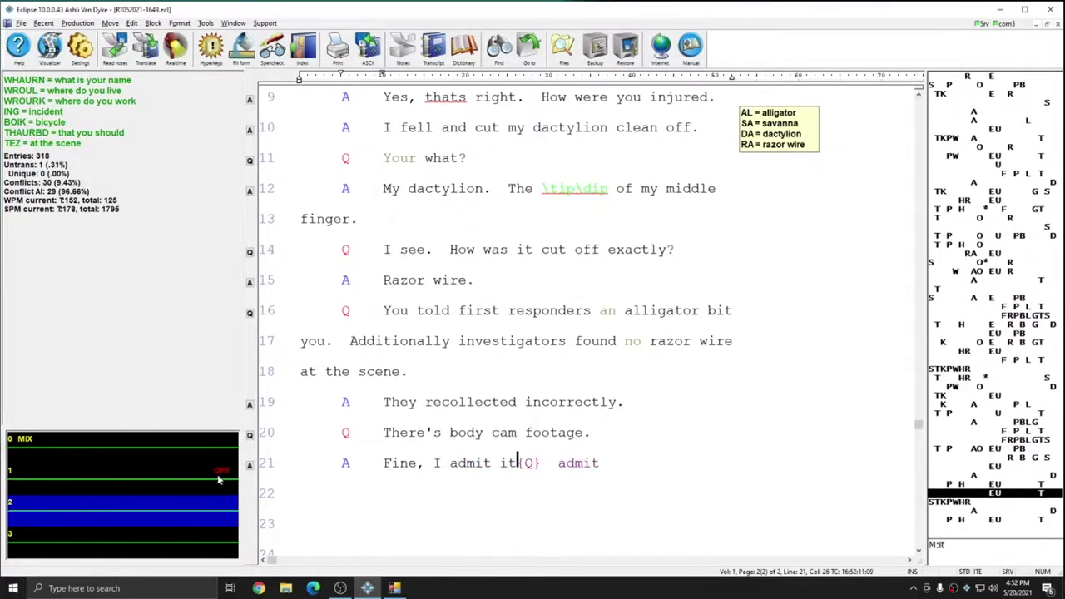
Write the lost-dactylion marshmallow answer, the radiology occupation answer and the employer question
type("what? I lost my dactylion try ing")
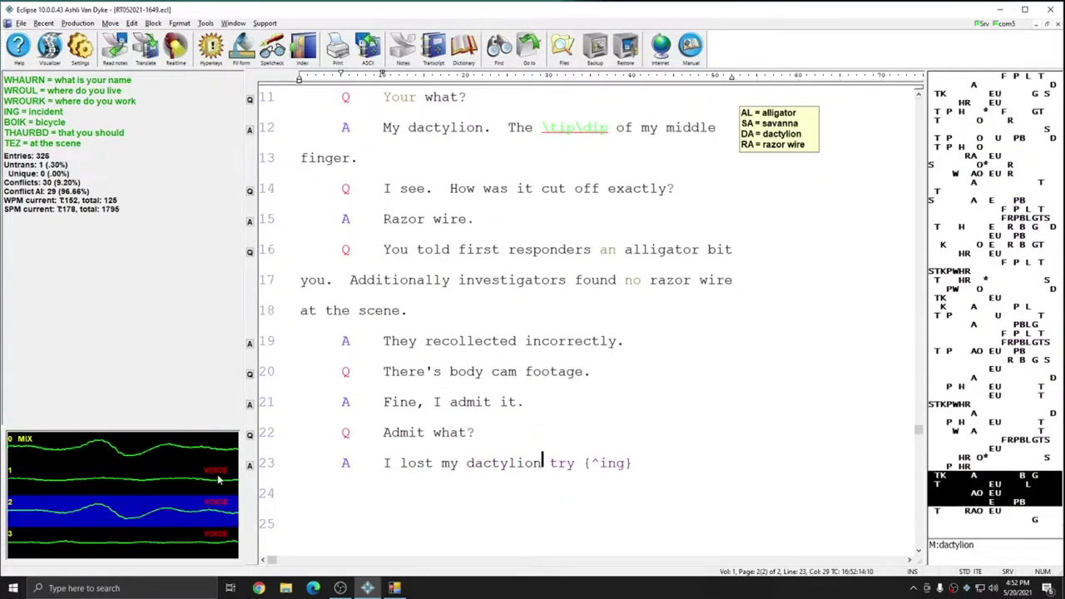
type("ing to feed \\a\\an {/\"alligator/?TX7} I gate")
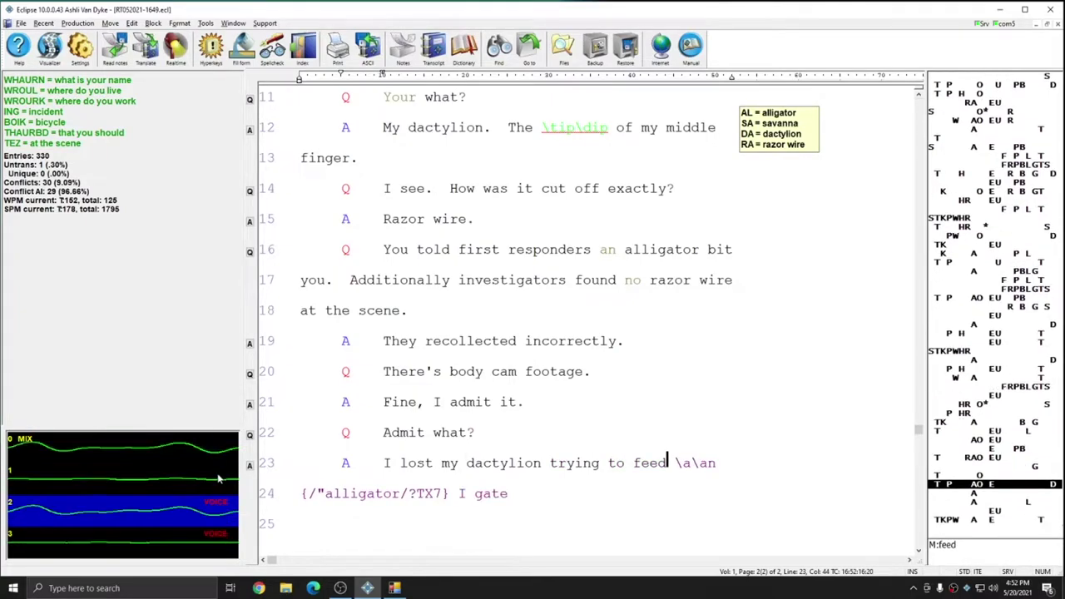
type(" marshmallows")
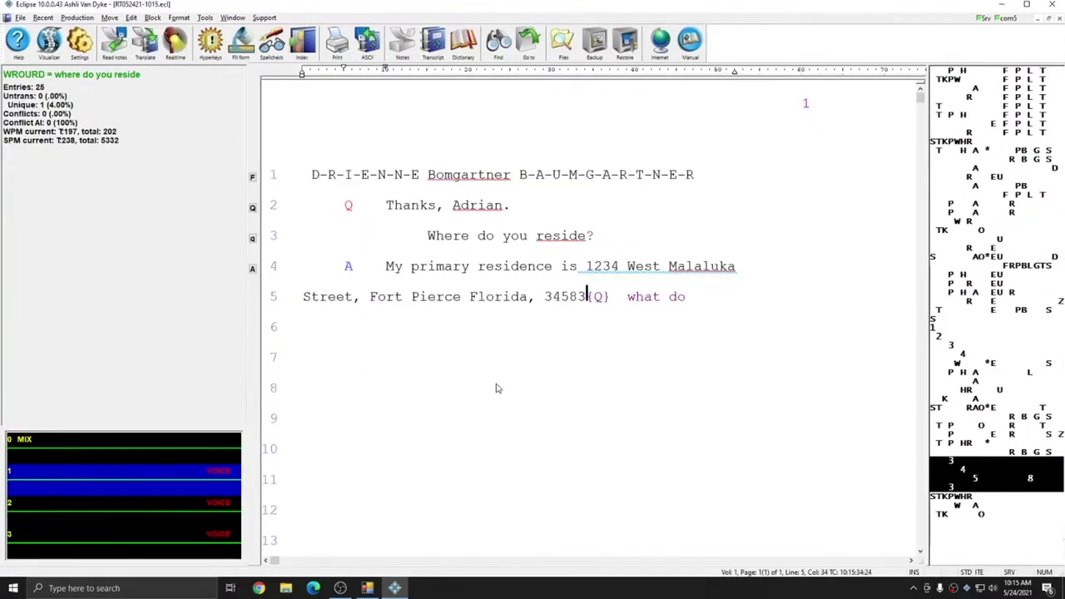
type("you do for \\a\\an live ing")
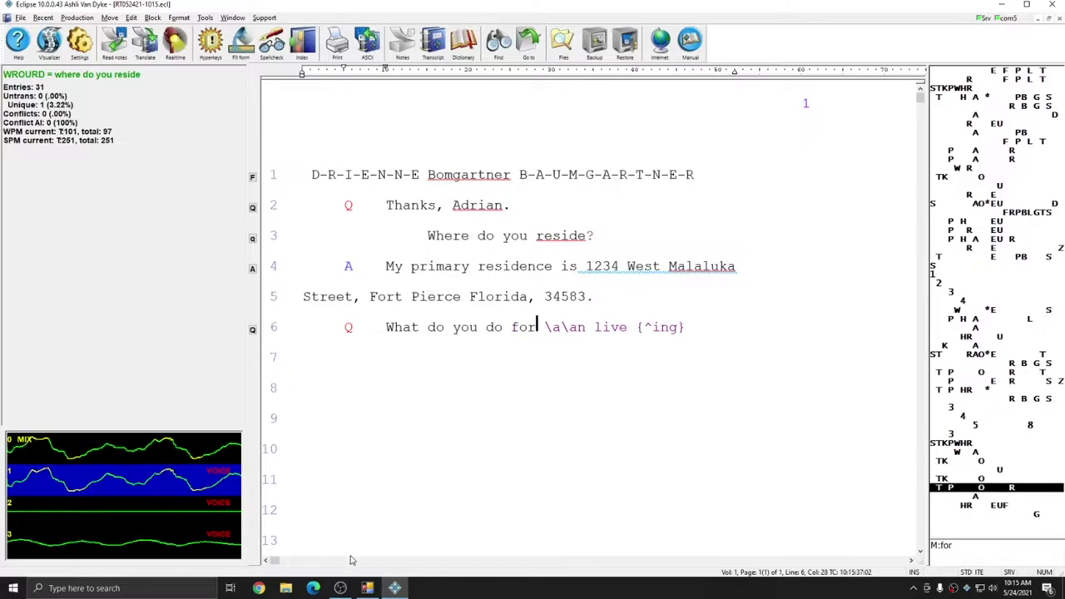
type("? I work \\in\\inn radiology {Q} by")
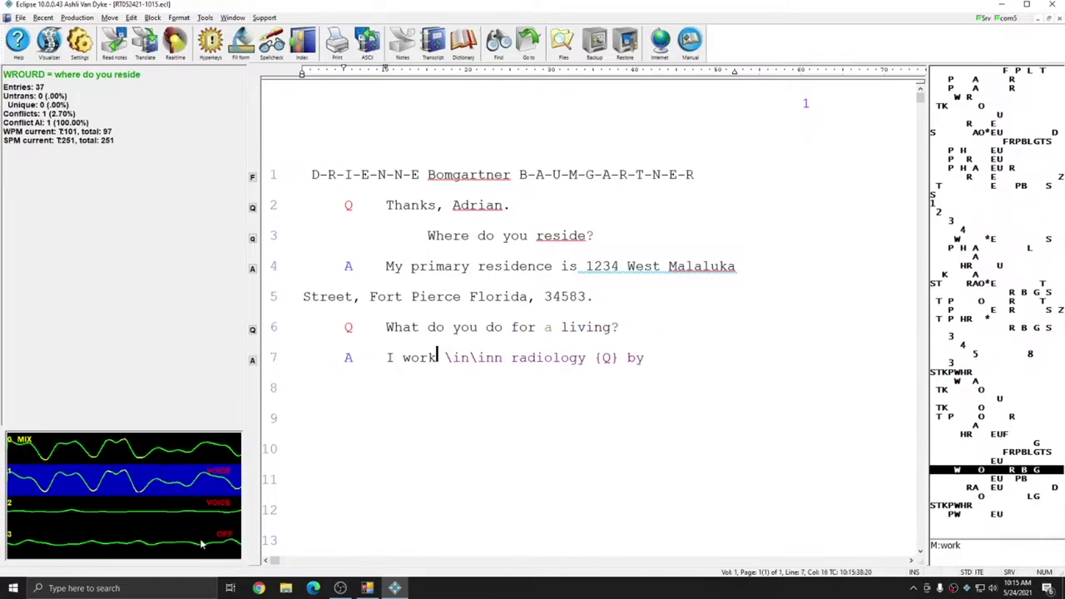
type(" whom are you employed {A} by")
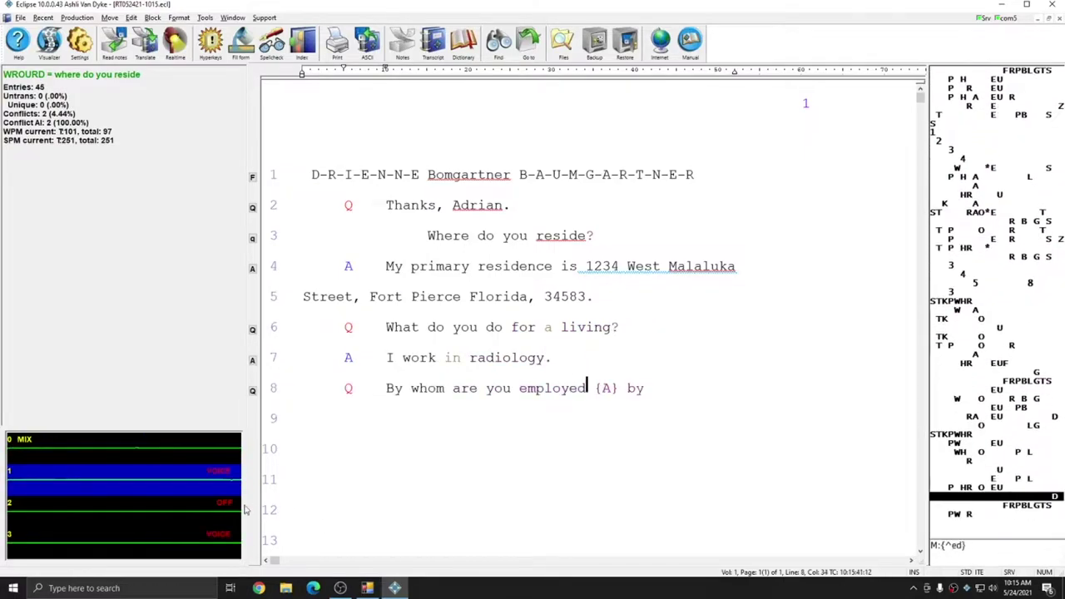
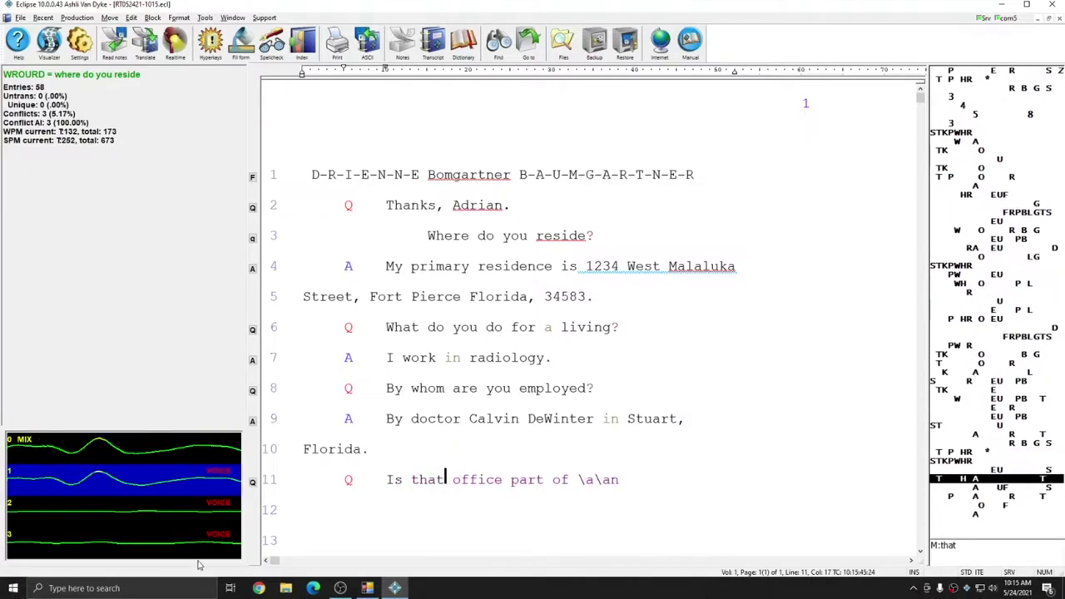
type(" larger hospital group {A} Yes {,} we")
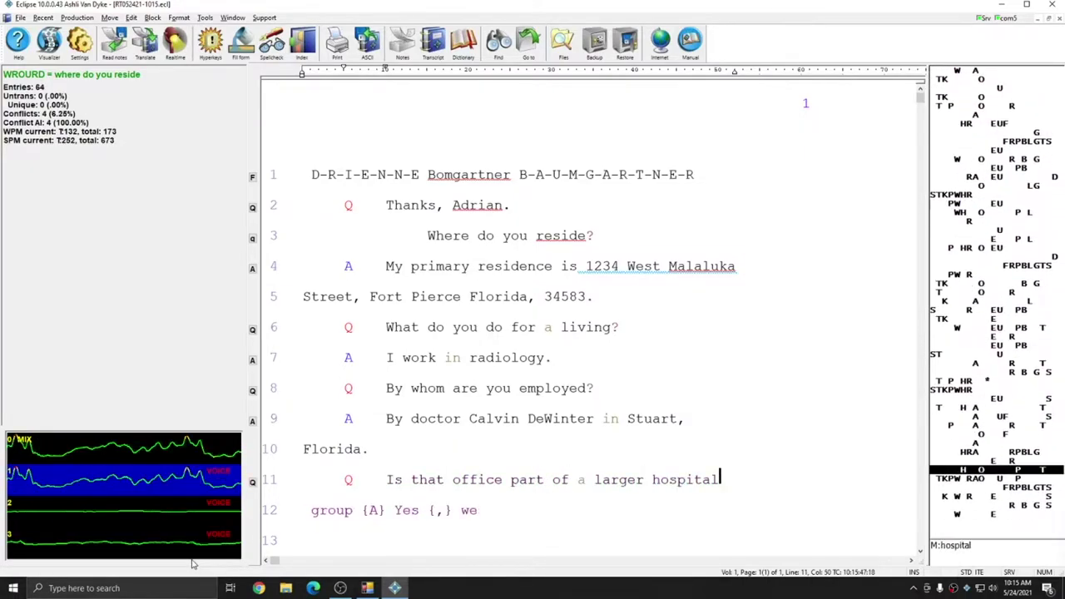
type(" are part of the sawgrass")
Open the Tools menu and write the Sawgrass medical association and 'almost 12 years' answers
left_click(205, 17)
type("medical")
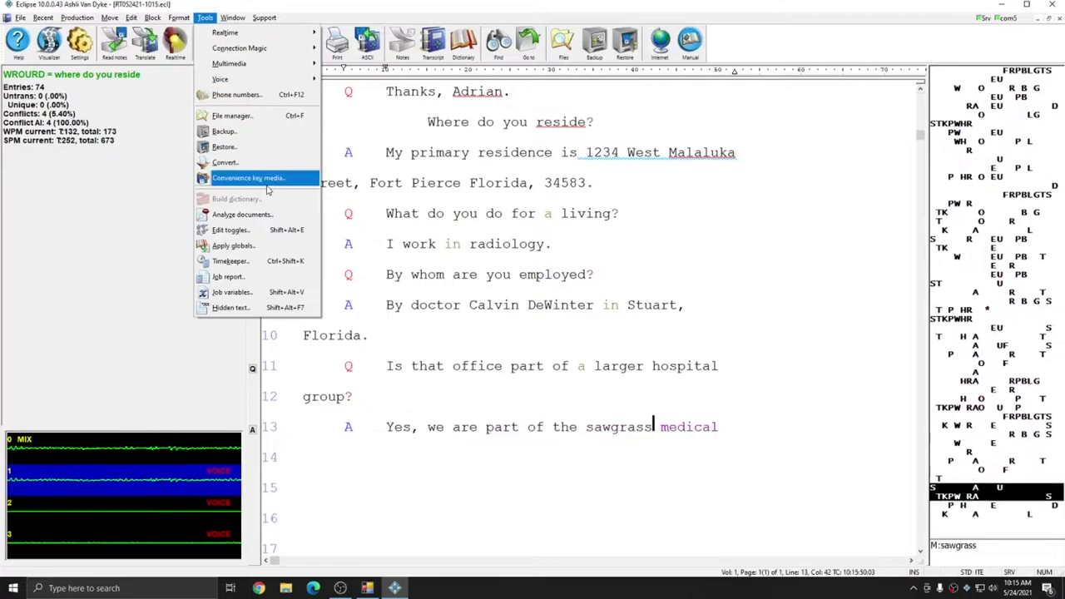
type(" association. How long have you worked for doctor")
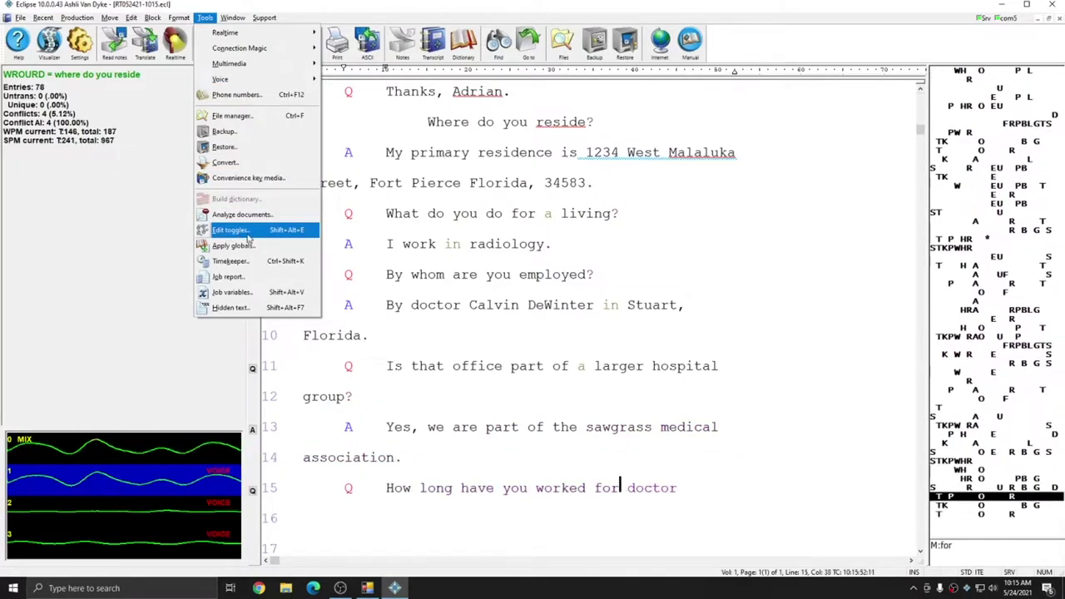
type(" DeWinter? For almost 12")
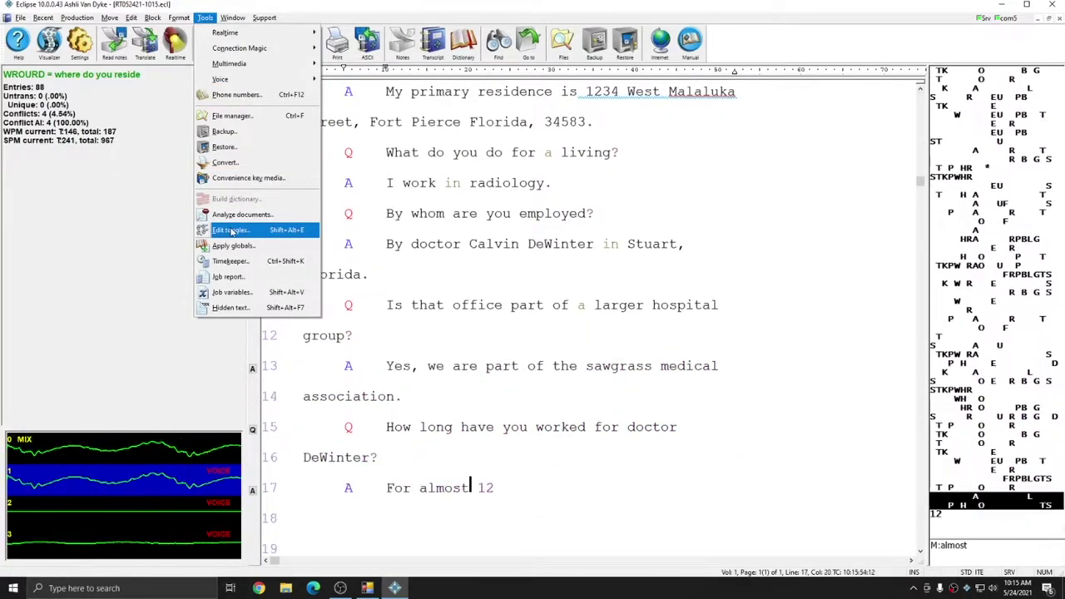
type(" year")
Write the practice-ownership and office address testimony while bringing up the audio channel toggle list
left_click(232, 230)
type("s. Haps doctor {de-^} WEUPBT")
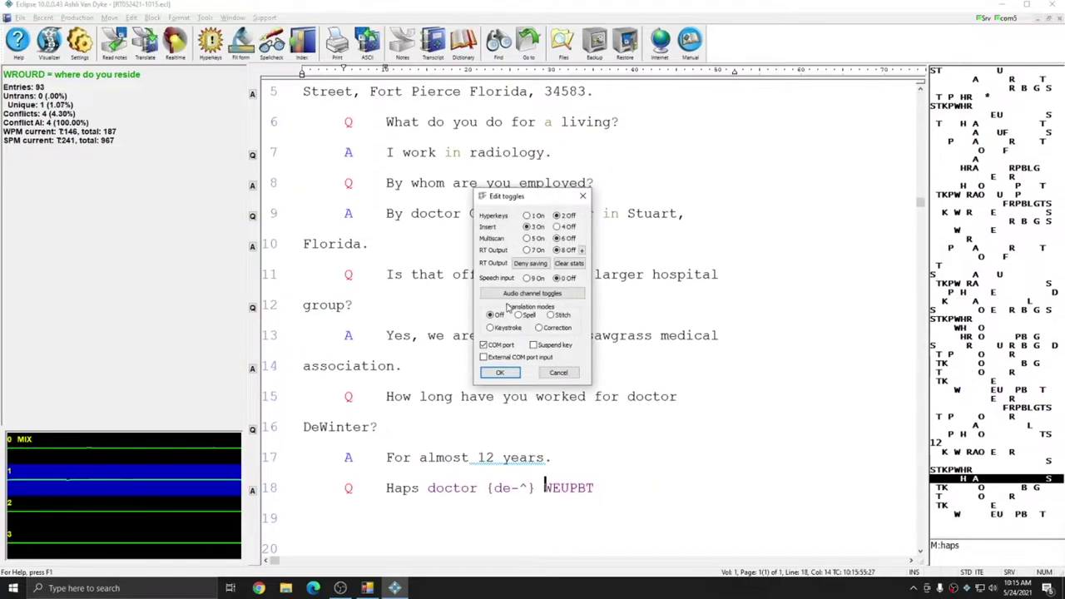
type(" always run the reed I O log")
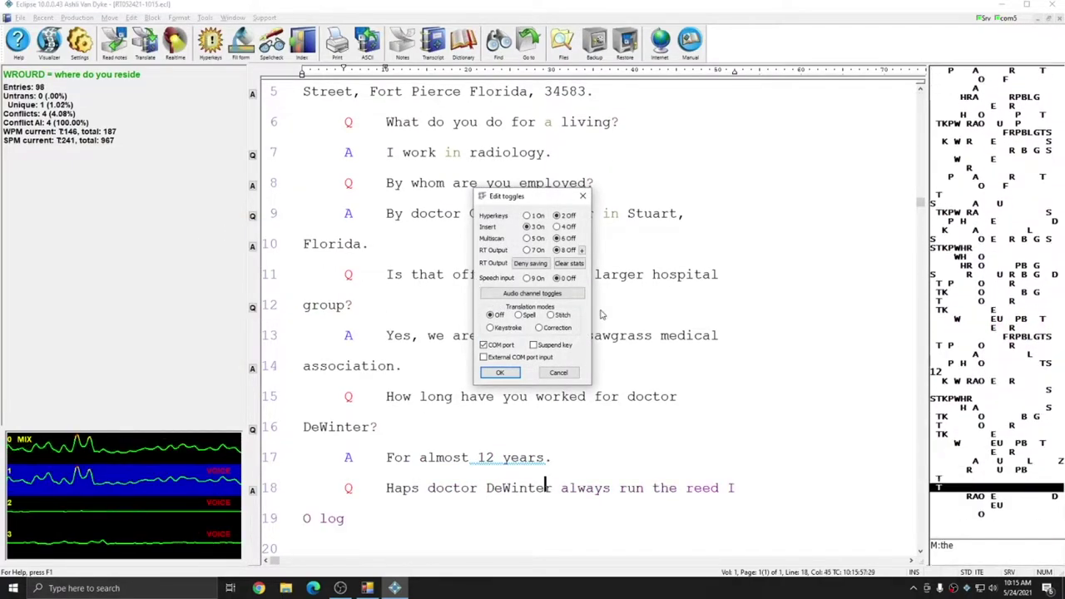
type(" practice? No, he purchased it a few years {^s} before")
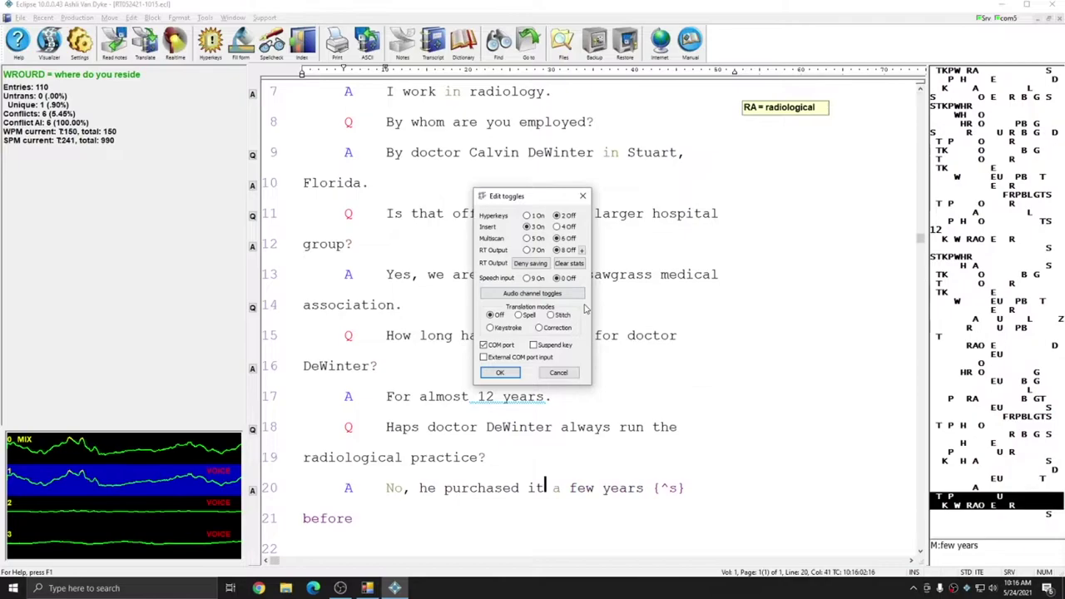
type(" I started working there{Q} is the")
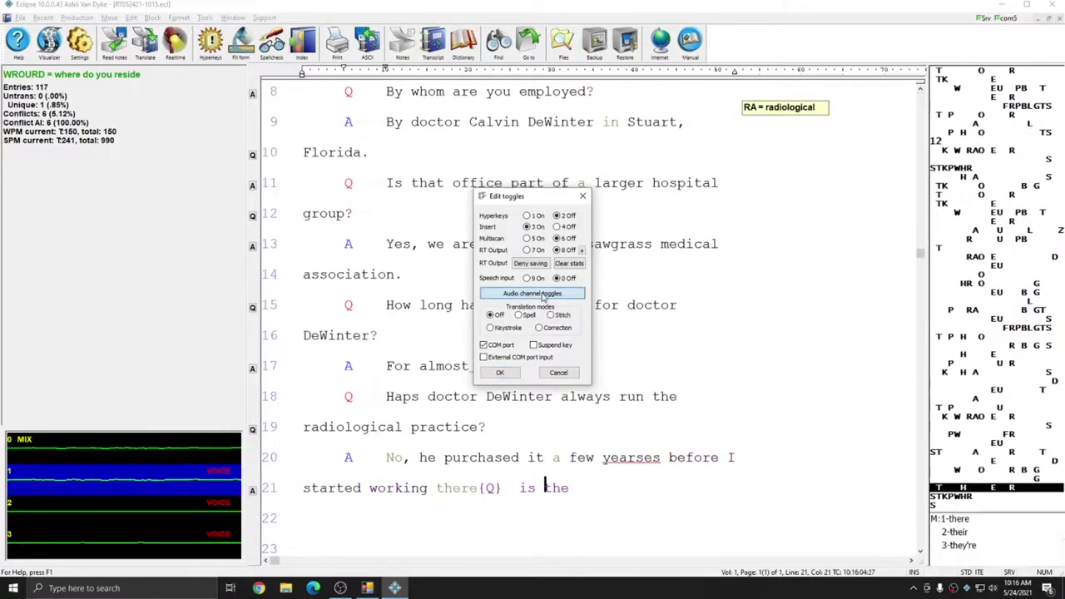
left_click(545, 293)
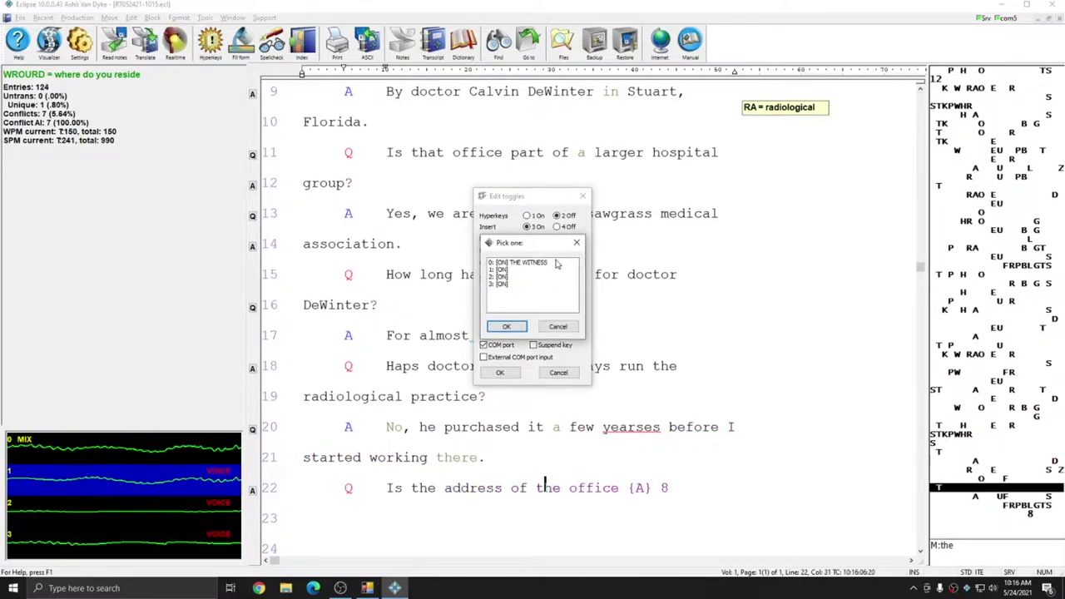
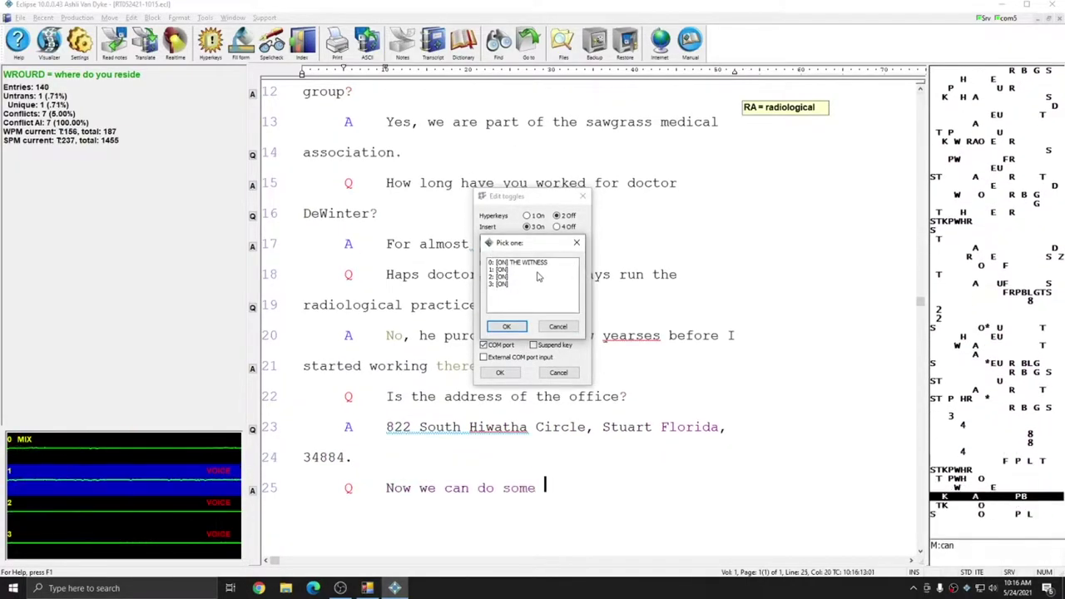
type("sample Q. and A. What is your name? My name is Ashli. Where do you live? I live \\in\\inn Florida {Q}")
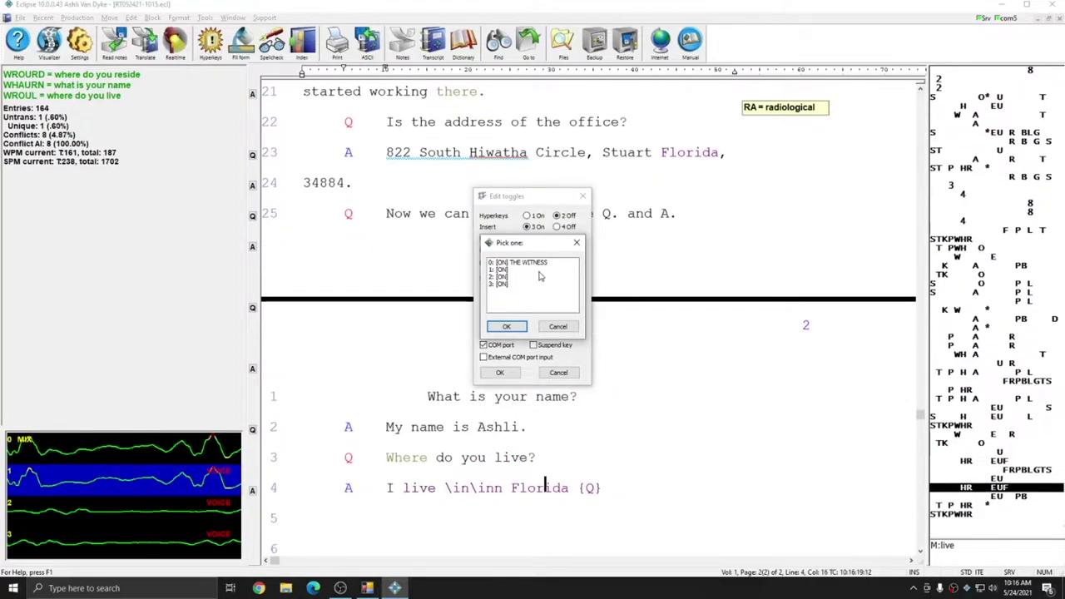
type(" where do you work {A} I work for ASI")
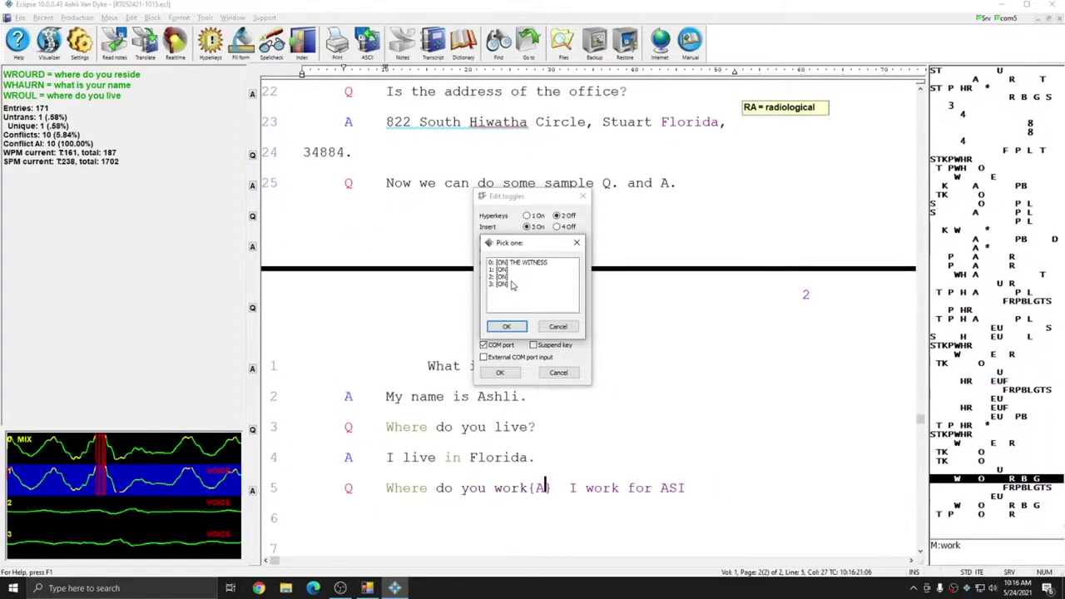
type(" in Stuart Florida {Q} can you")
Toggle audio channel 2 while writing the alligator incident testimony through 'It just got in my way'
left_click(503, 276)
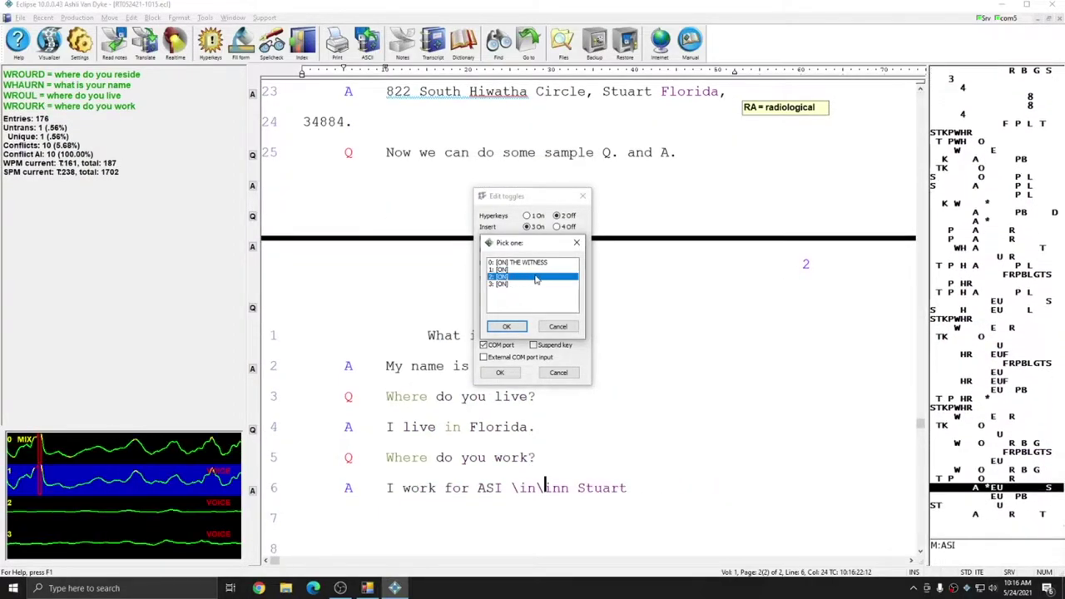
type("tell us about the incident {A}")
left_click(506, 327)
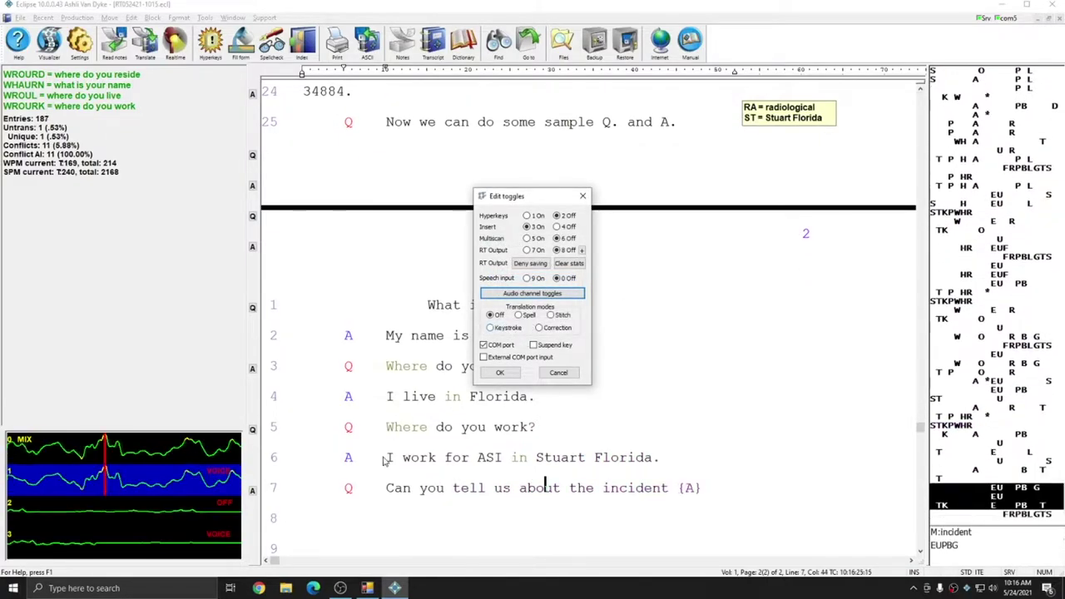
type("it was a Monday and \\a\\an AL I")
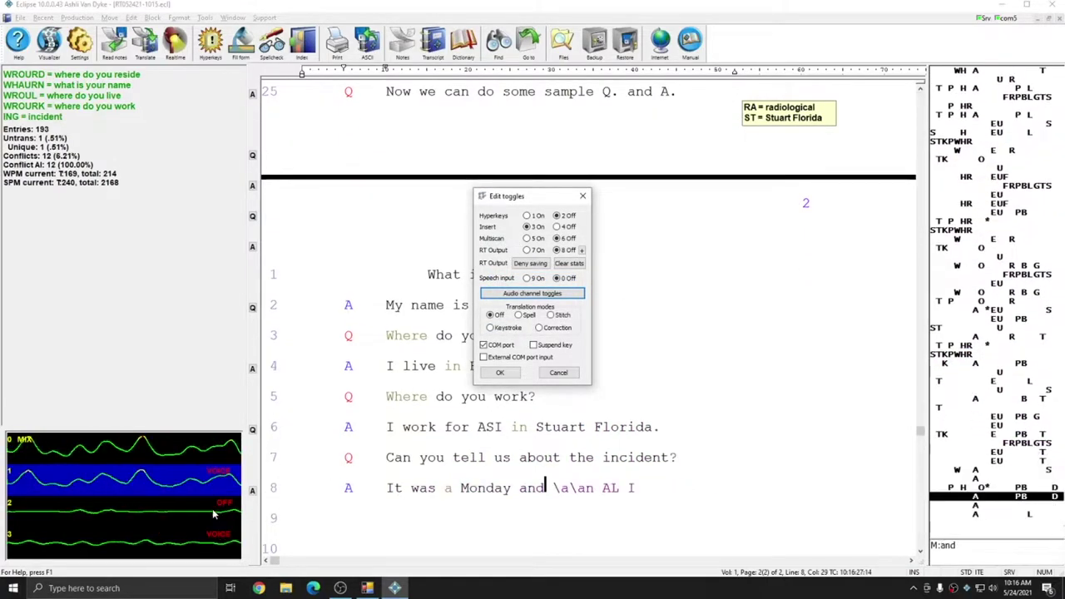
type(" alligator crossed")
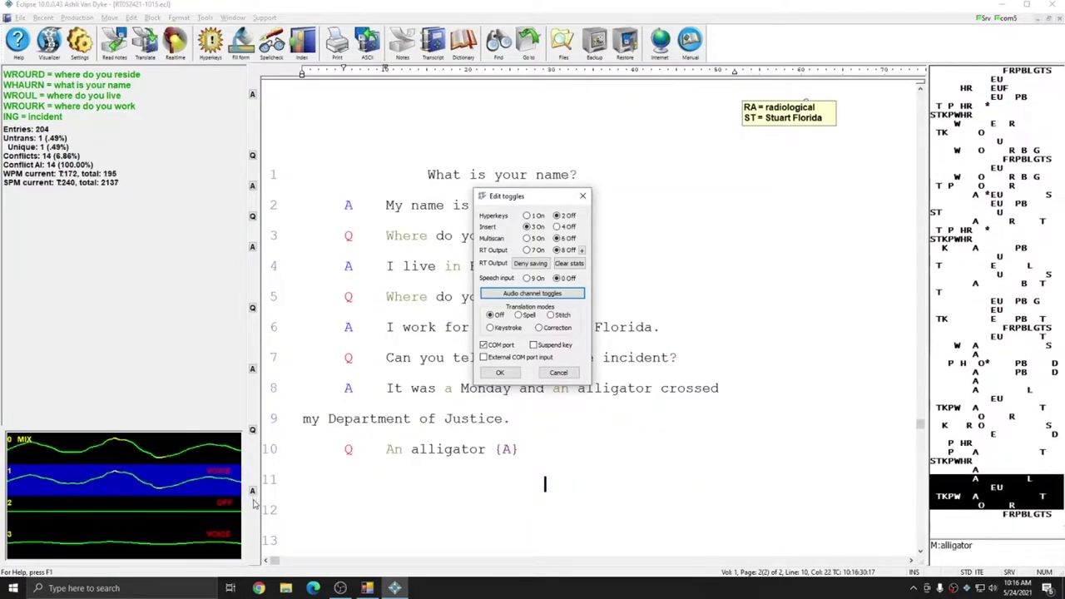
type(" my Department of Justice {Q} an alligator {A} yes {Q} where did you run into the")
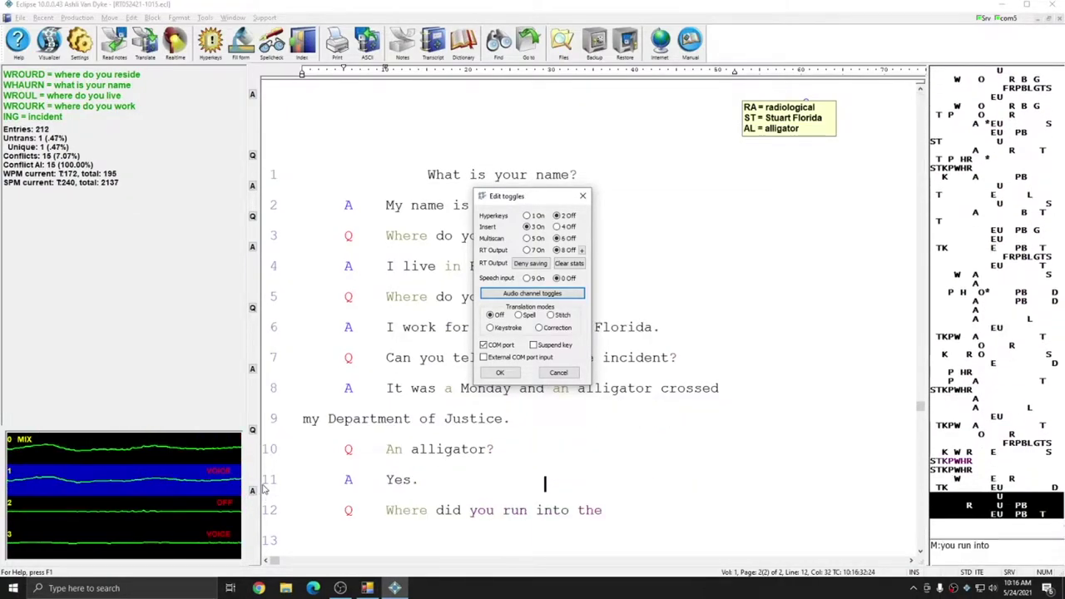
type(" alligator in the Savannas")
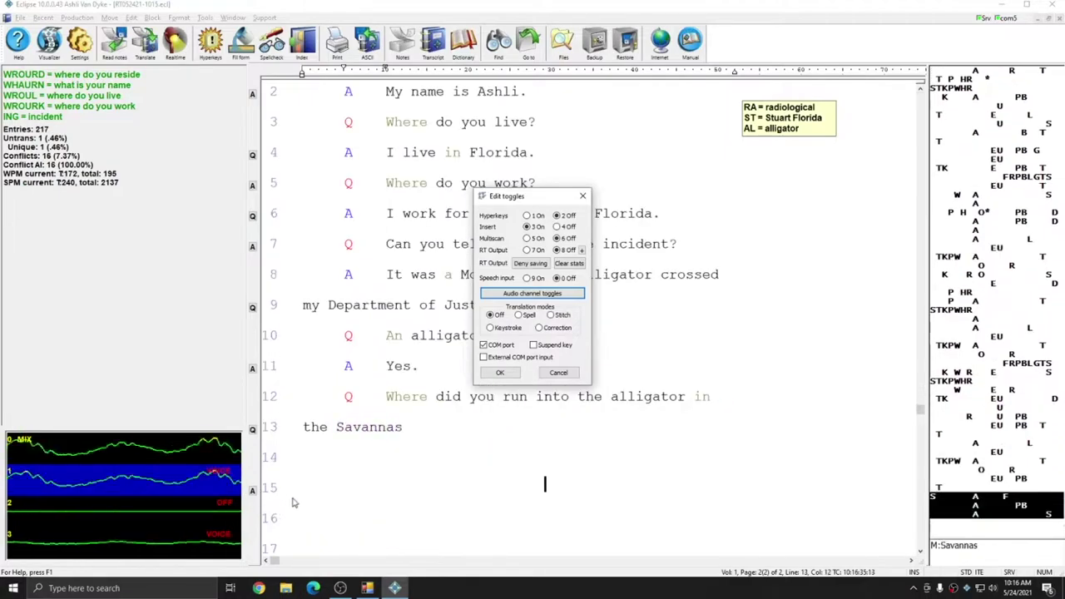
type(" in Jensen Beach. {Q} Aren't the")
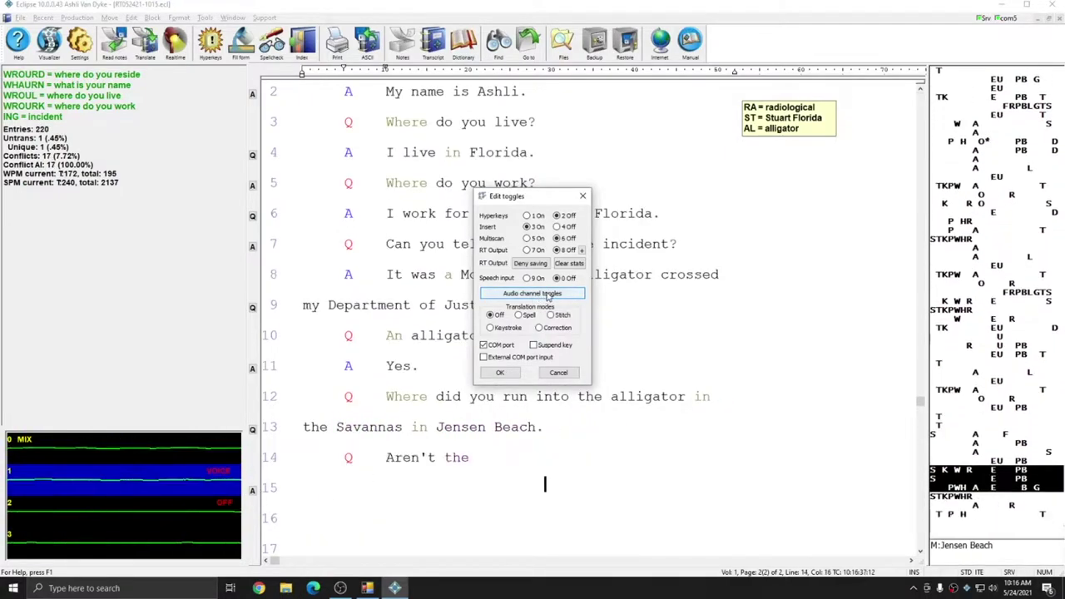
type(" Savannas in Port St. Lucie though {A}")
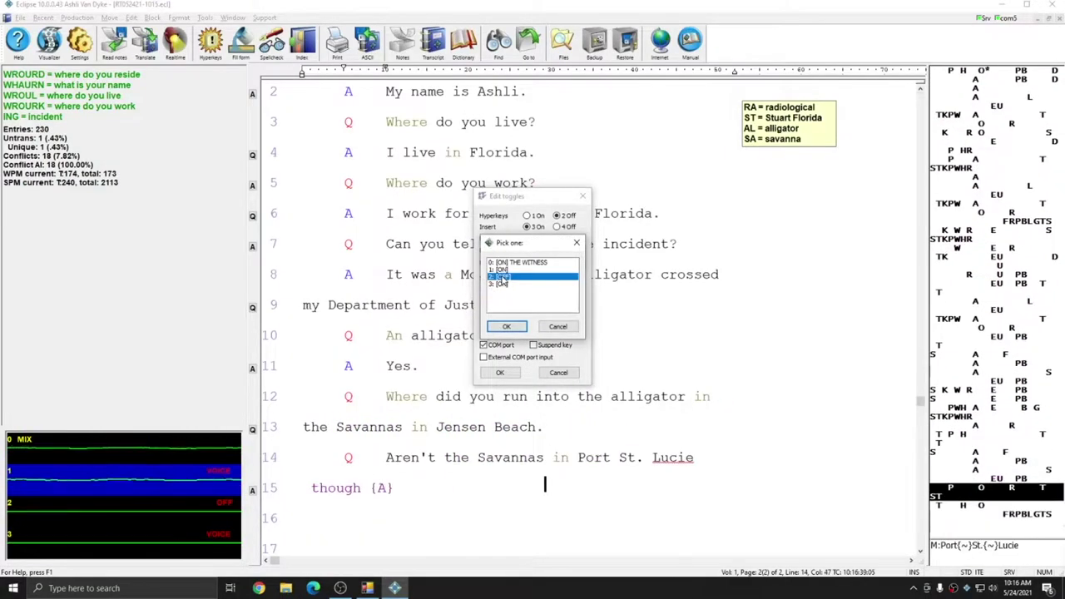
type("? I guess you're right about that {Q} what")
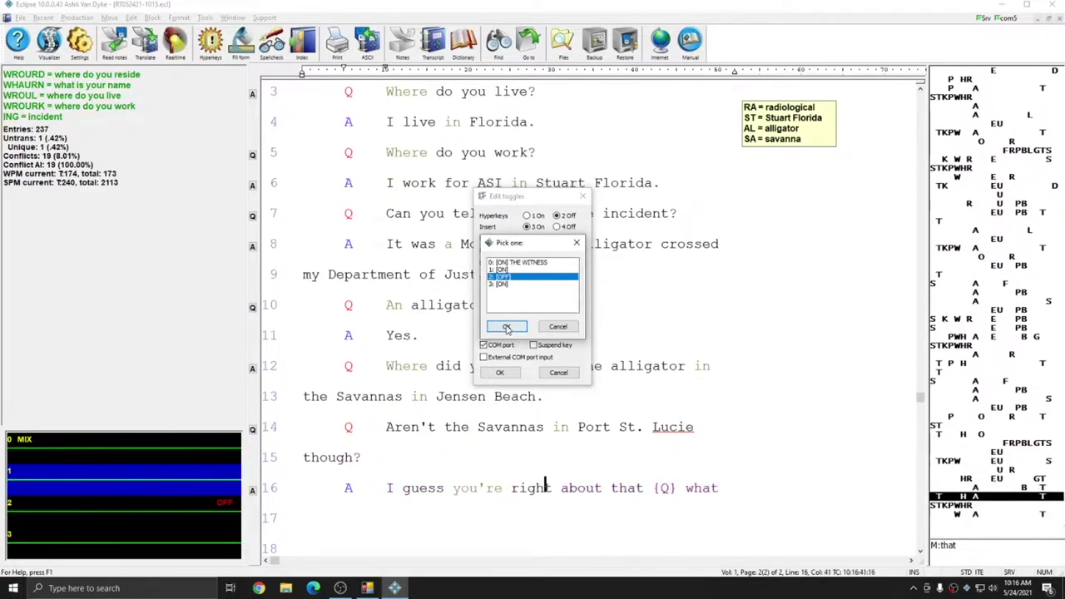
left_click(506, 327)
type("d")
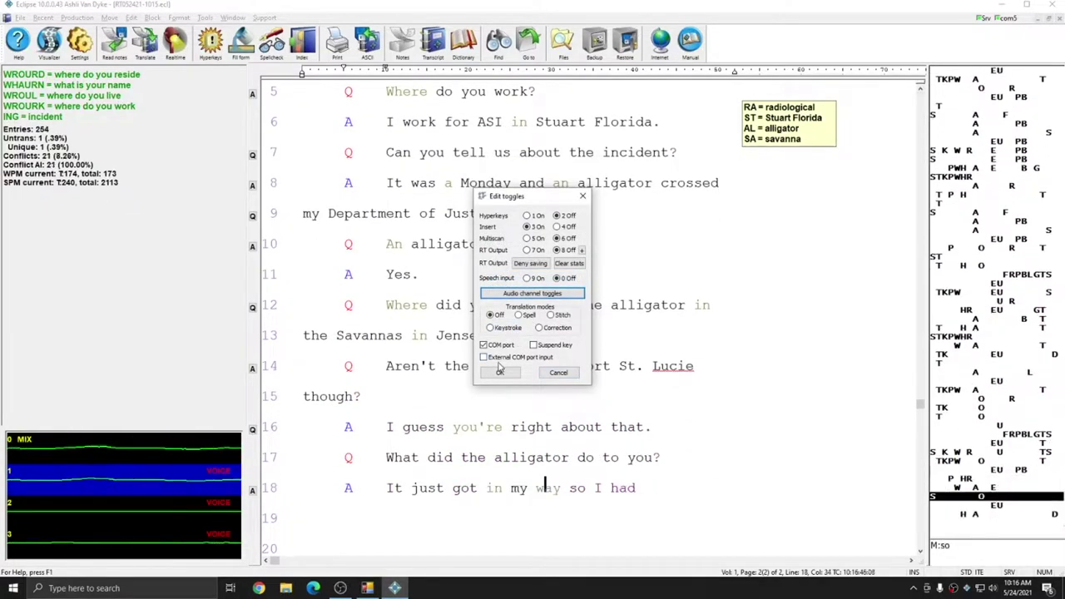
type("id the alligator do to you? {A} It just got in my way so I had to wait for it to leave before I could go home {Q}")
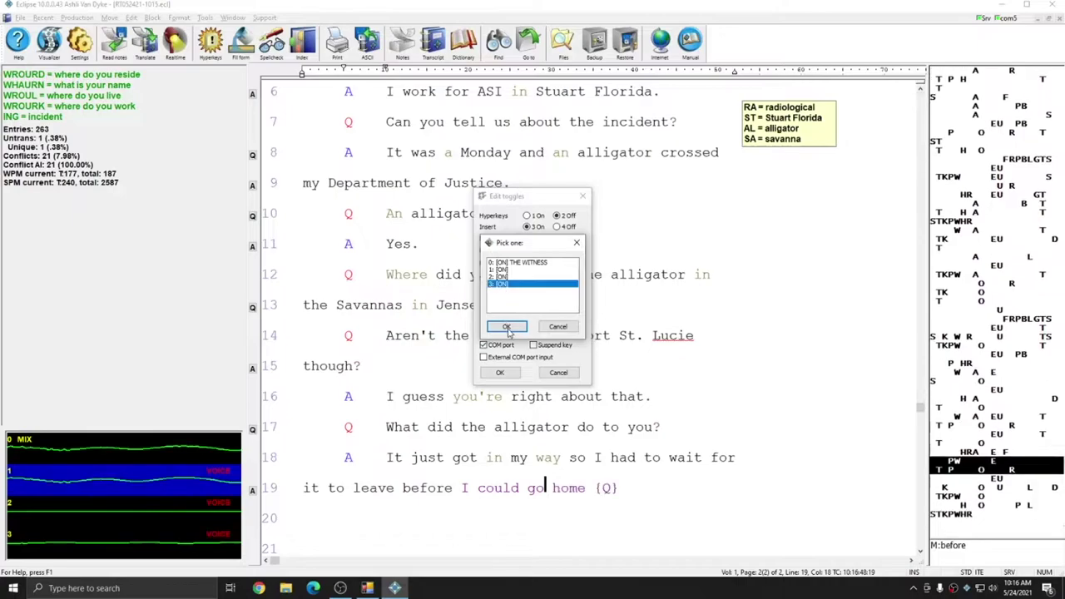
type(" were you on foot {A} I was")
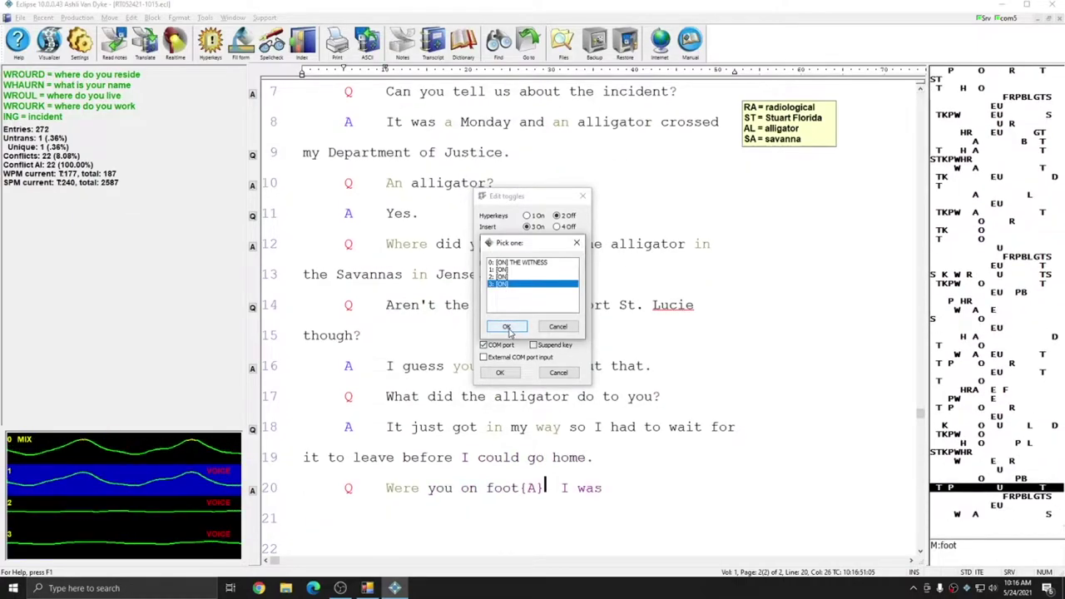
type(" on foot well, I had bicycle")
Switch audio channel 3 off while writing the flat bicycle tire and repair kit answers
left_click(506, 327)
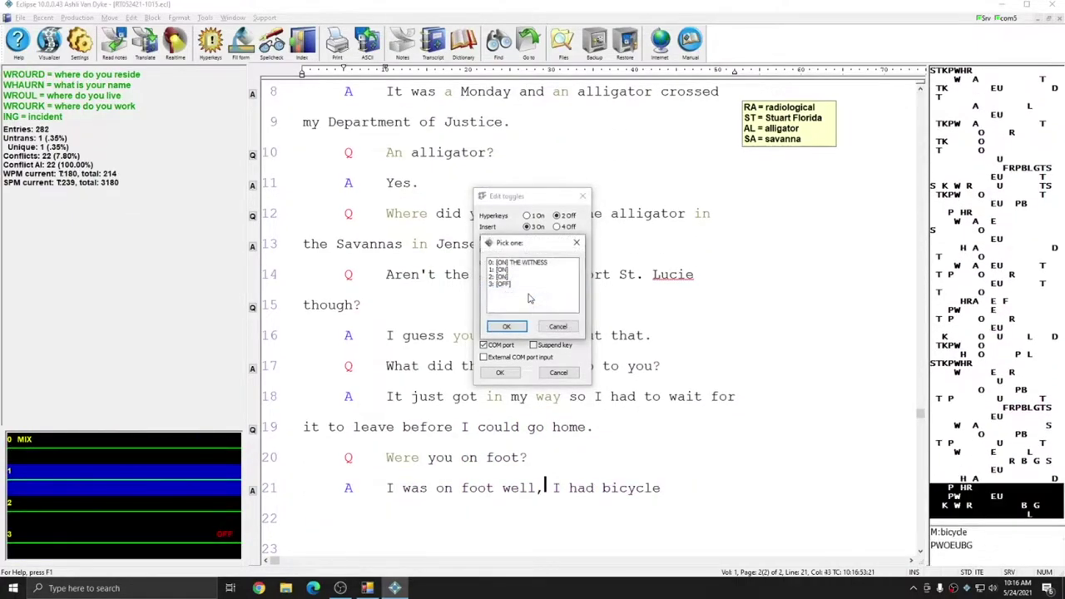
type("with me but the tire was flat {Q}")
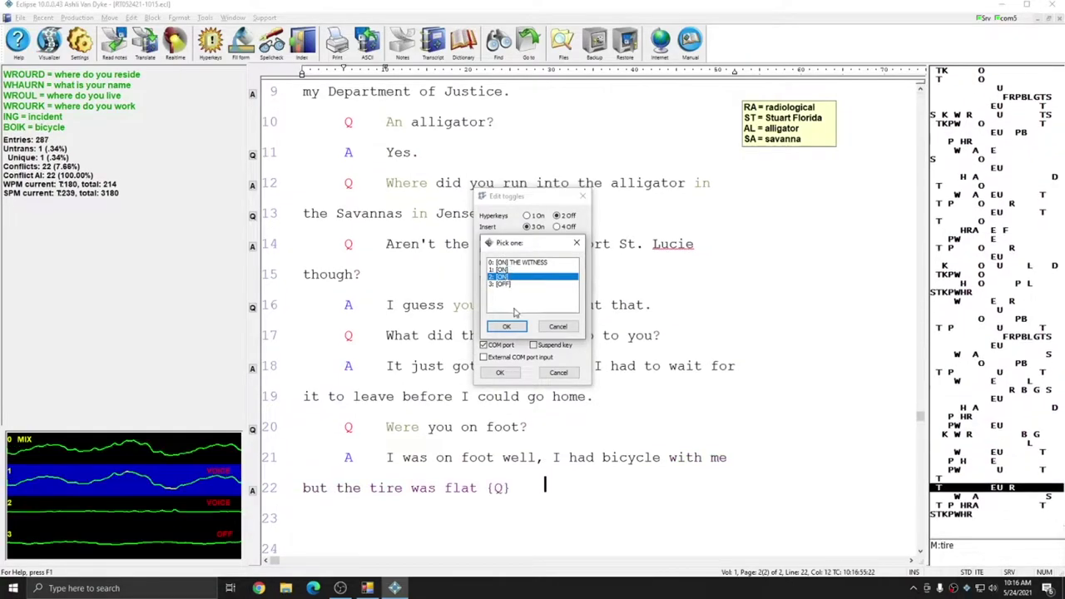
type(" did you have a")
left_click(507, 326)
type("repair kit")
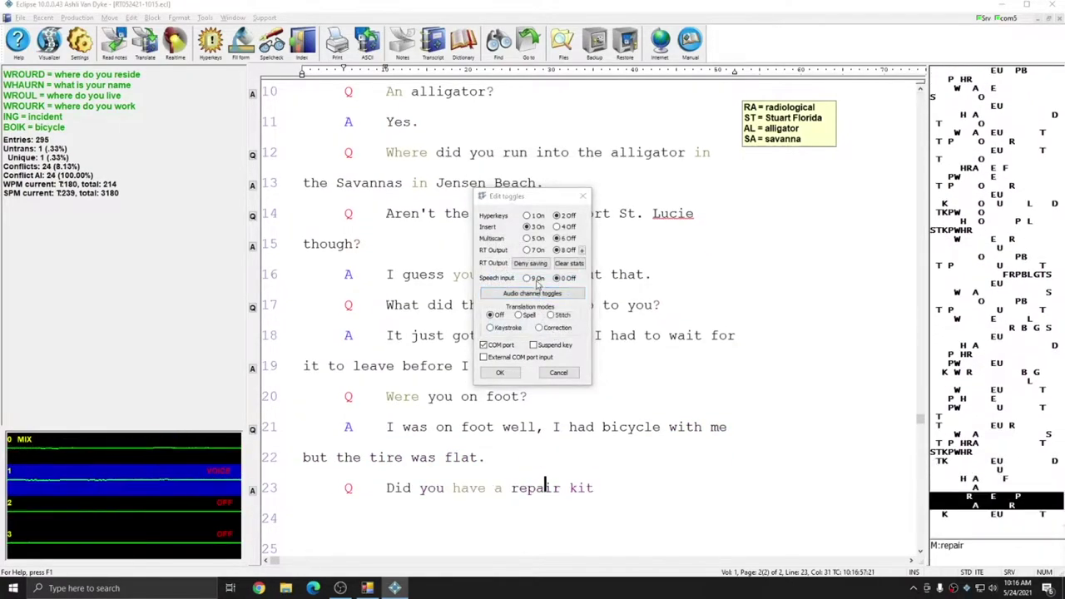
type(" with you? No were you able")
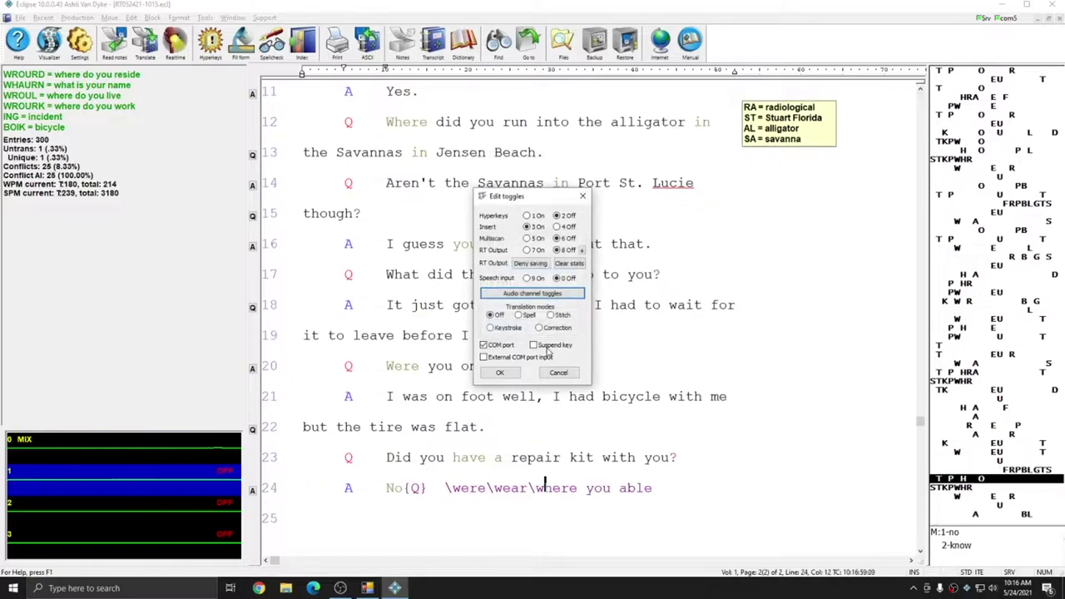
type(" to go around the alligator no")
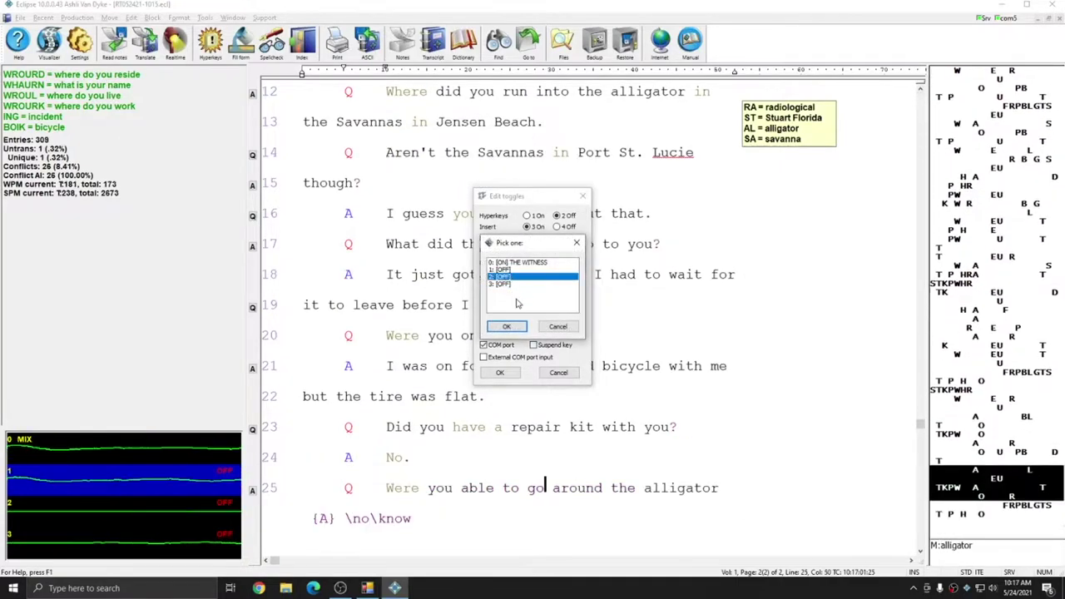
type(" there were tall reeds around the trail")
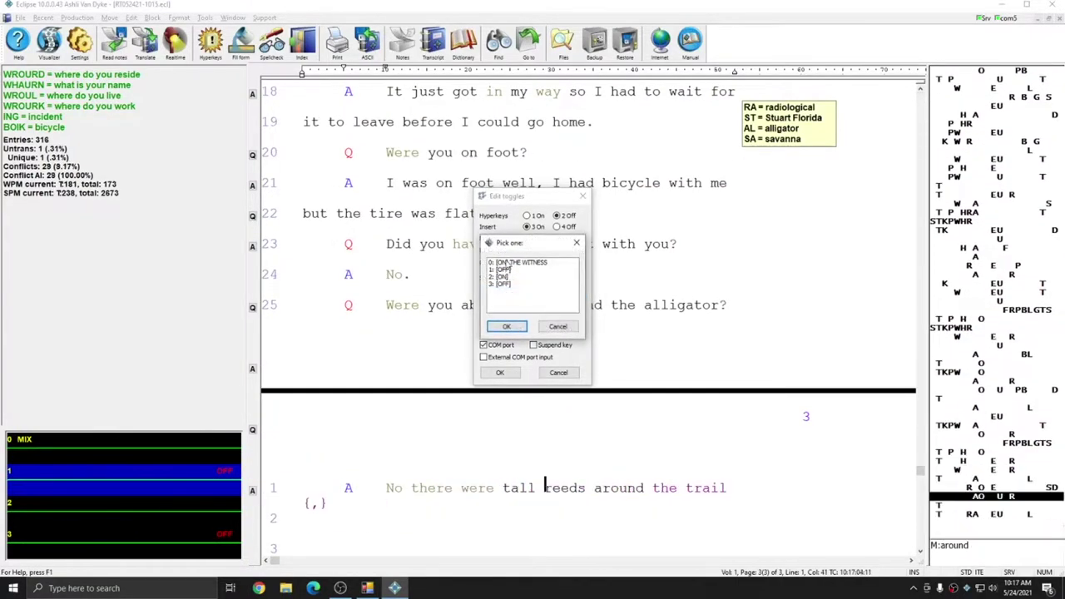
Toggle another audio channel while writing the tall reeds and 'more alligators in the area' answers
left_click(509, 270)
type("I thought there\\their\\they're")
left_click(515, 325)
type("might be more TKPWAT")
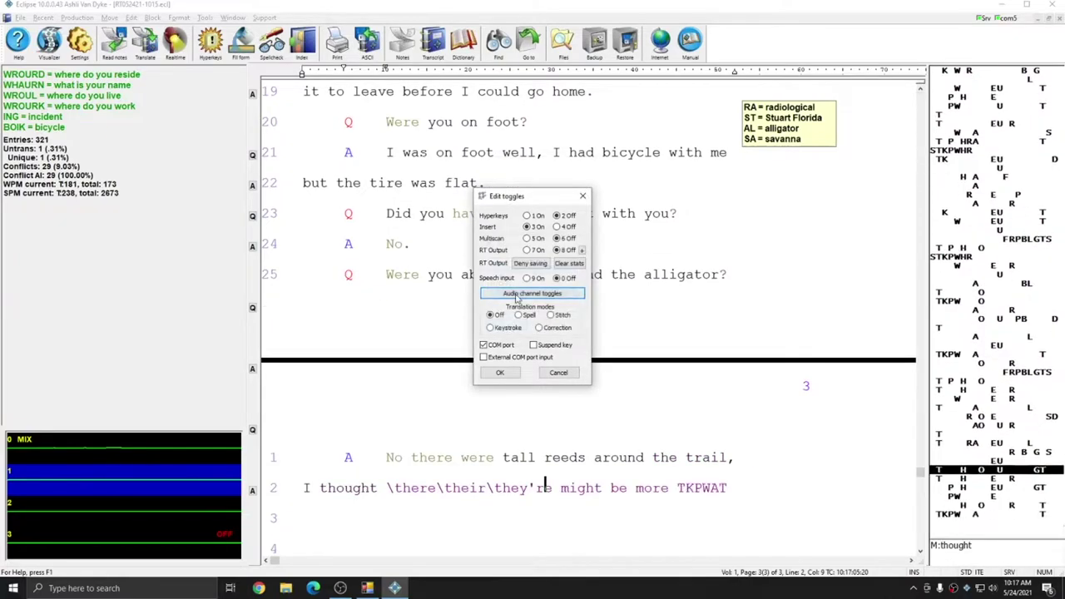
type("ors in the area. And so your testimony is basically that you should not have been cited for trespassing because the alligator prevented you from leaving the park before sunset? Yes, thats right. How were you injured I fell")
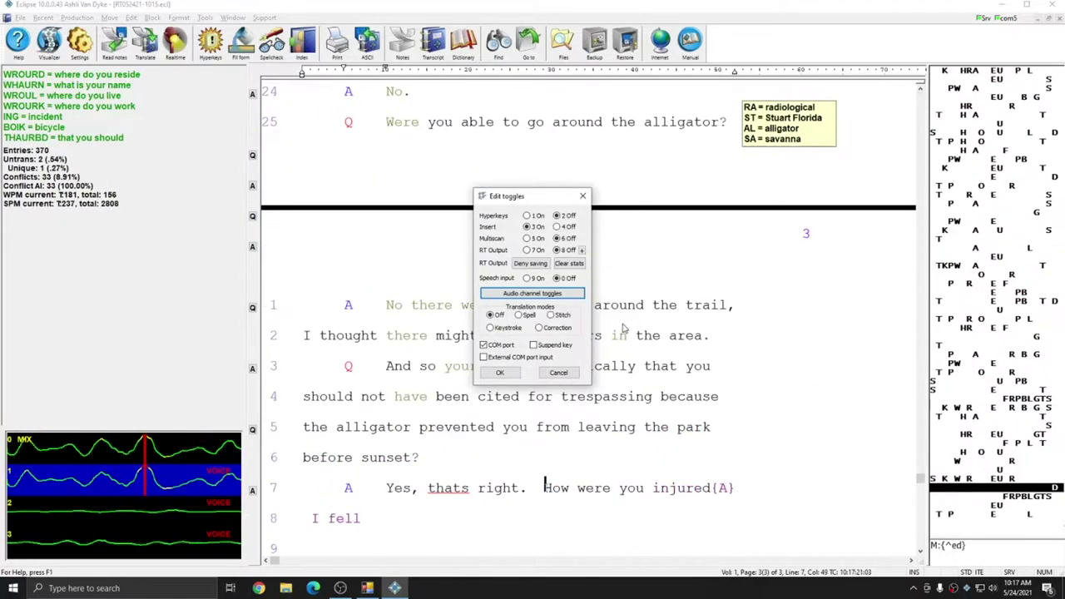
type(" and cut my dactylion clean off. Your what? My dactylion. The tip of my")
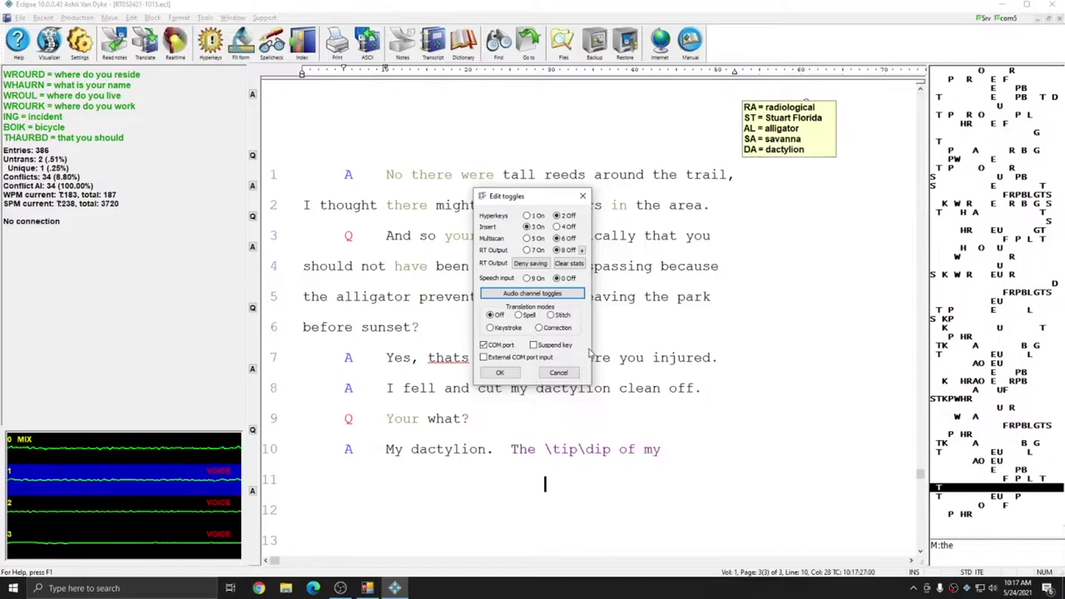
type(" middle finger. I see")
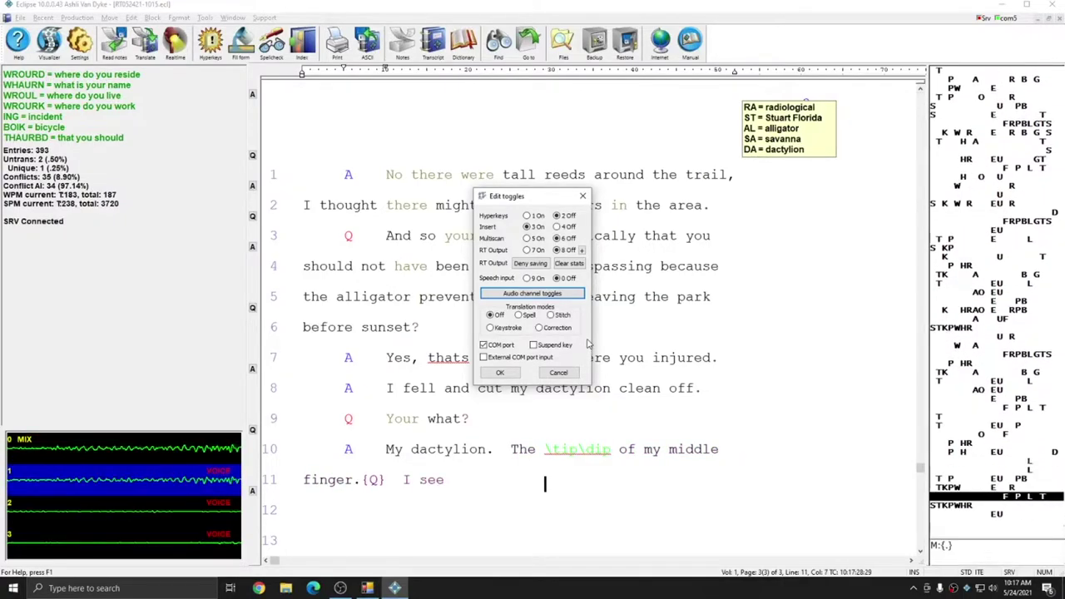
type(". How was it cut off exactly")
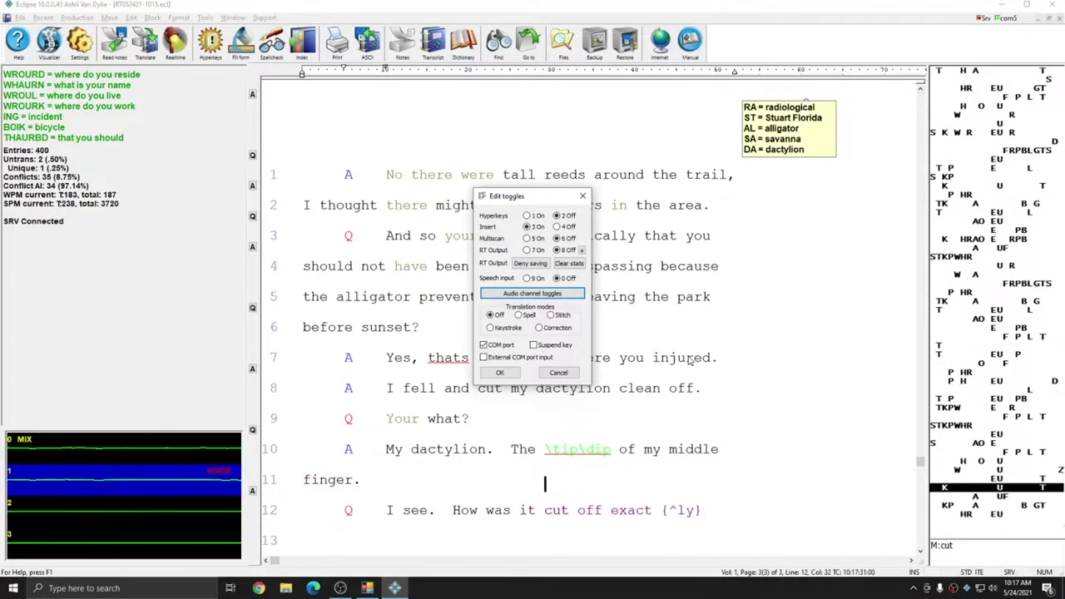
type("? Razor wire. You")
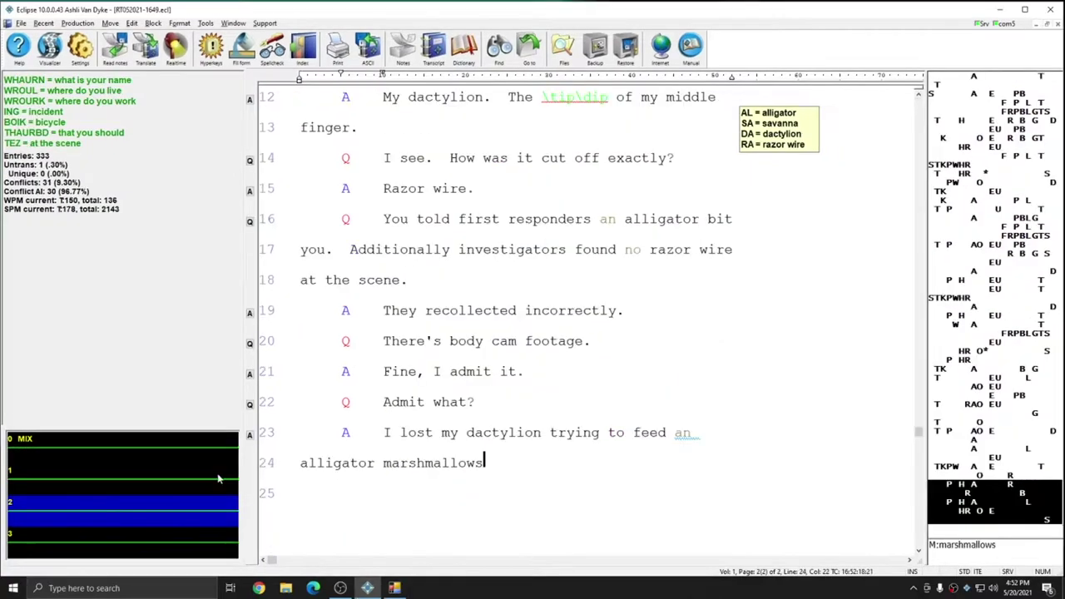
Write the closing 'Your Honor' line and end realtime, acknowledging the Translation complete message
type(". Your Honor. you're")
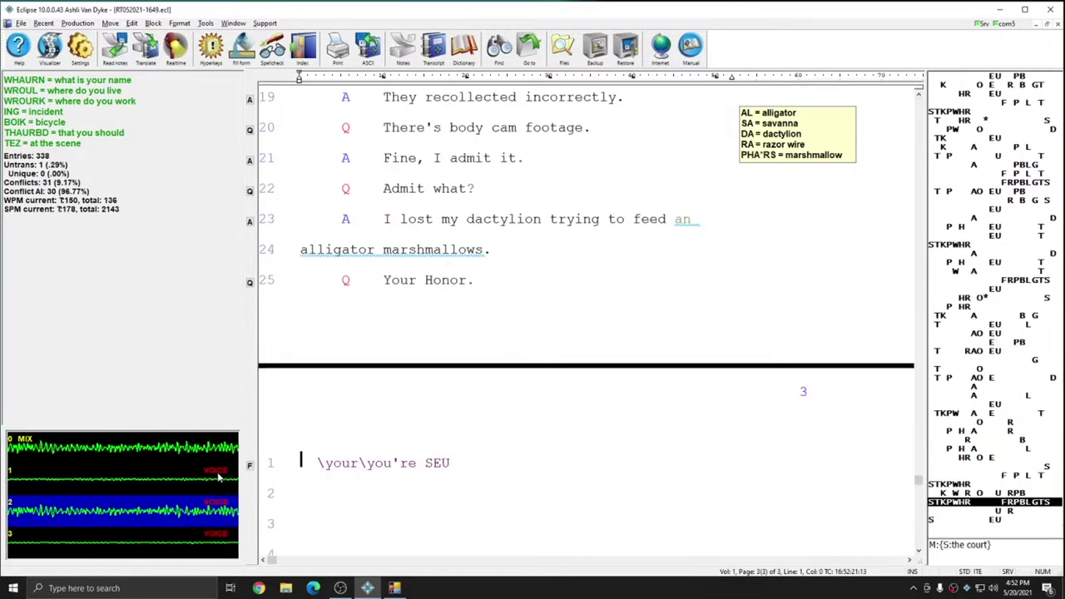
type(" civil case is")
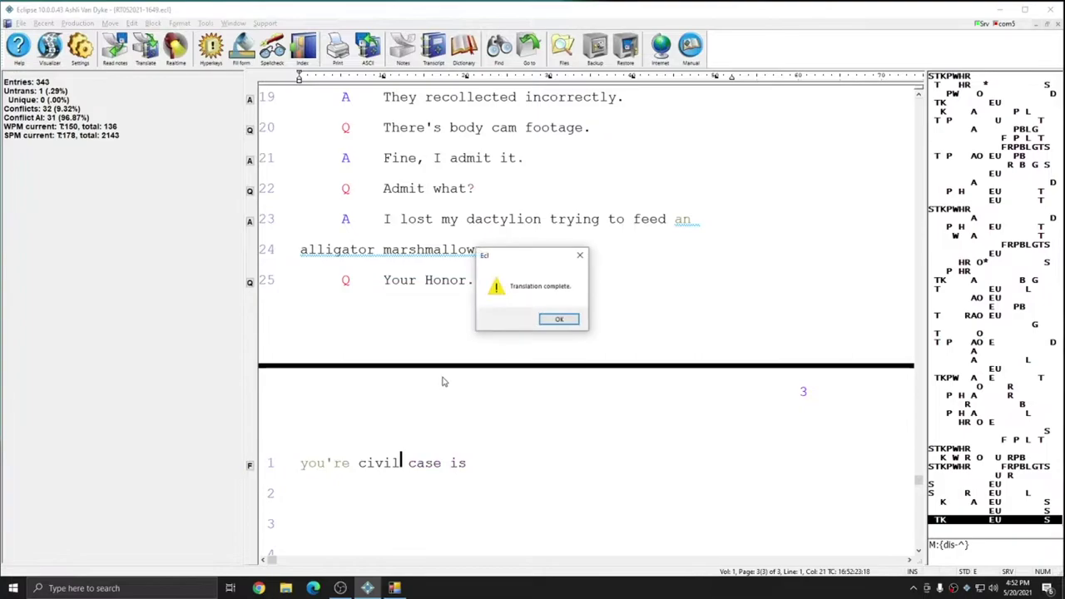
left_click(559, 319)
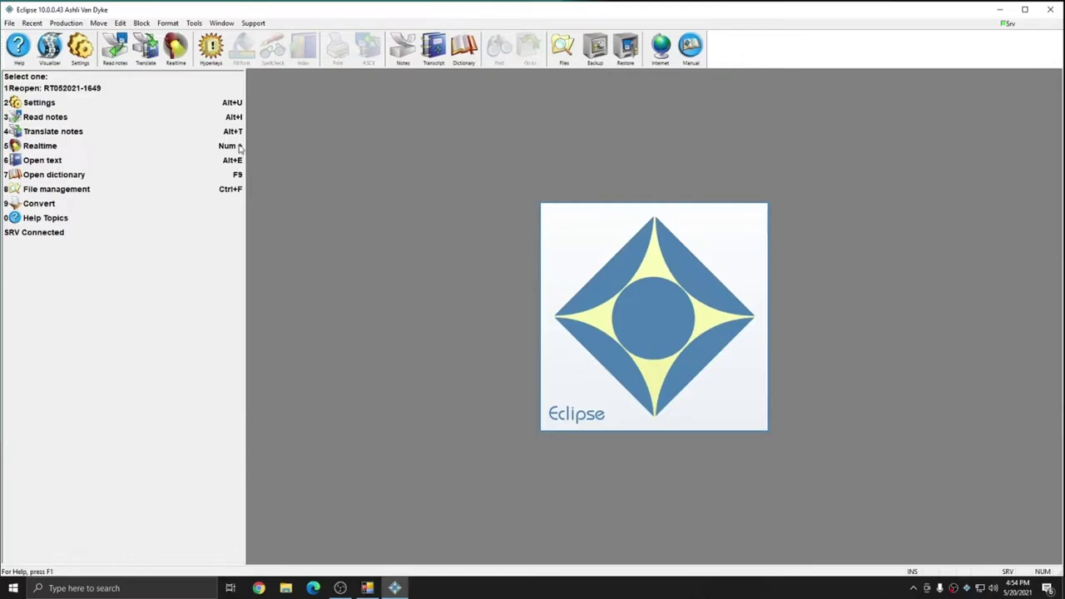
From the Edit settings, open the Macros list and start an Import from the Eclipse folder
left_click(79, 47)
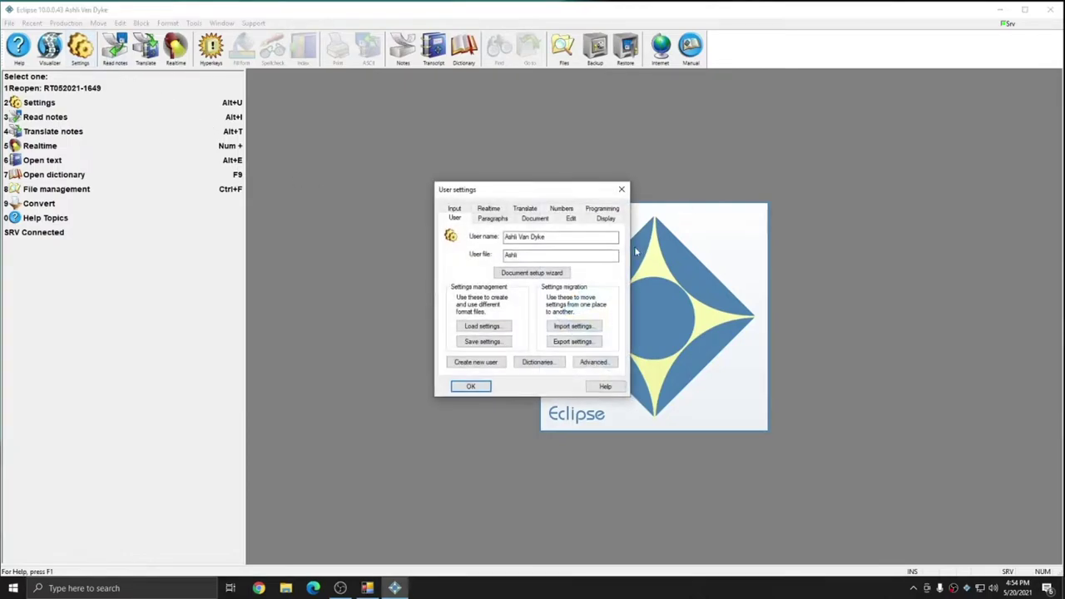
left_click(571, 218)
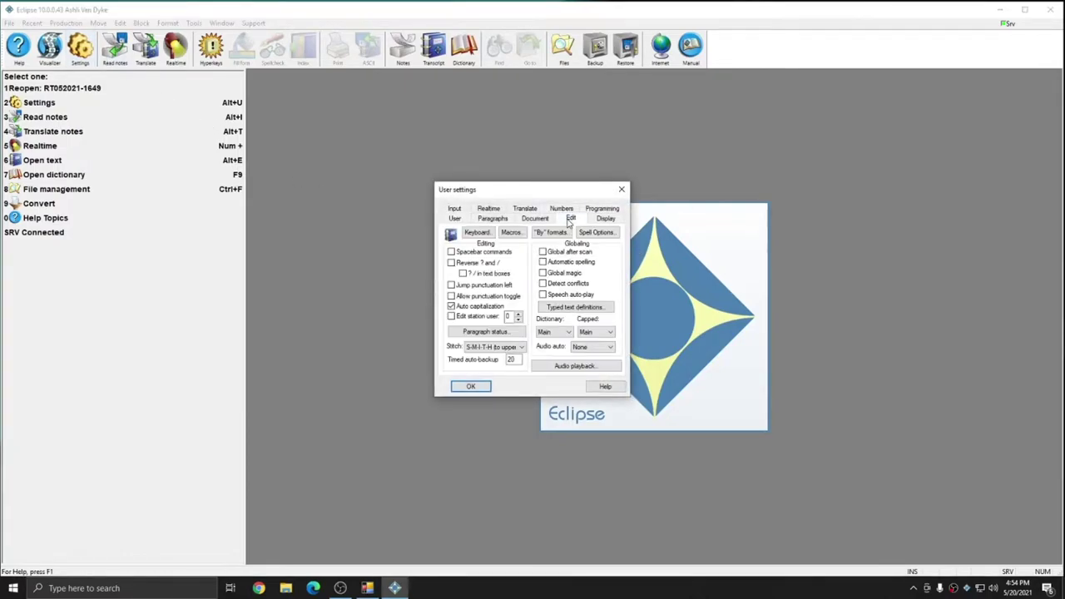
key("Tab")
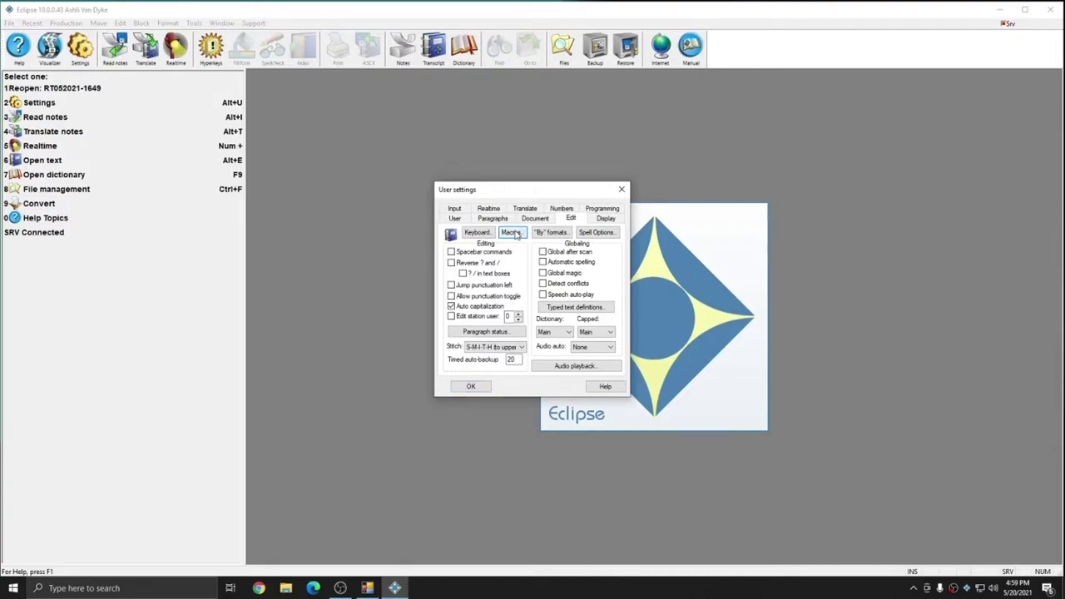
left_click(511, 233)
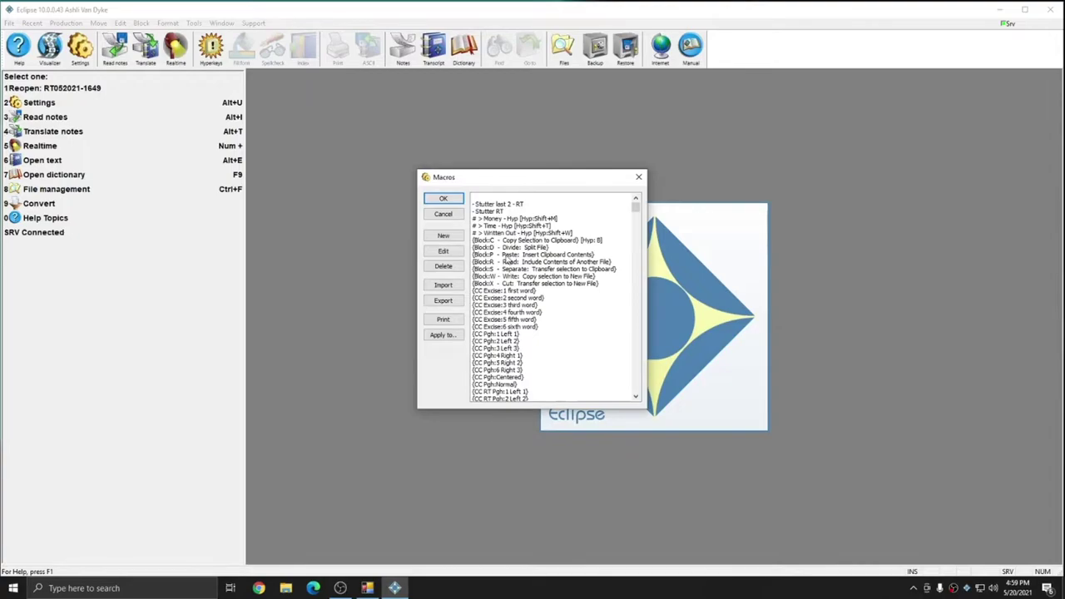
left_click(440, 288)
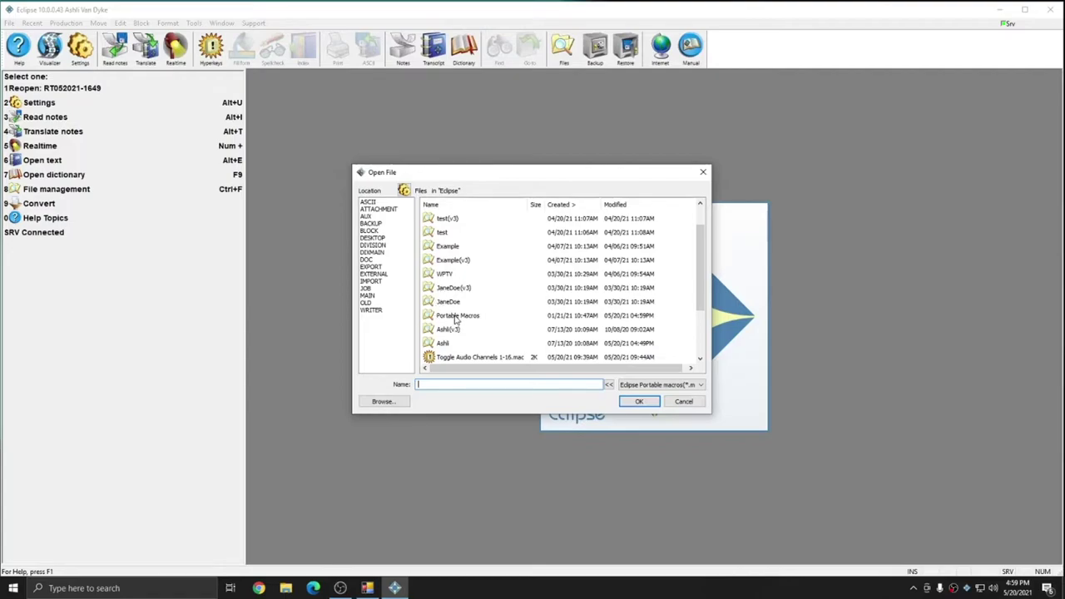
Import Toggle Audio Channels 0-8.mac from the Portable Macros folder
double_click(456, 316)
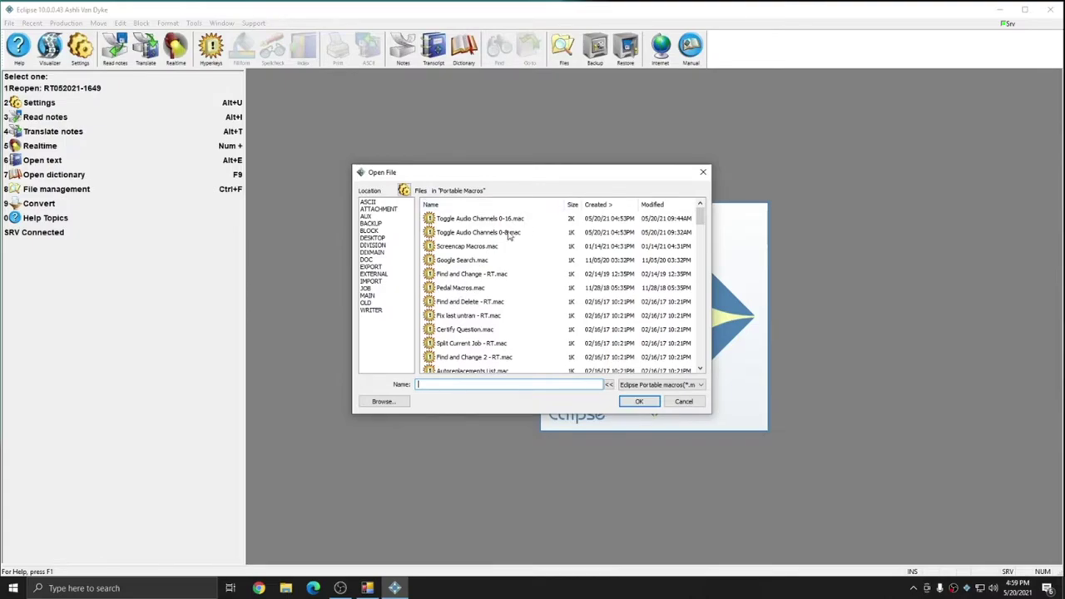
left_click(460, 221)
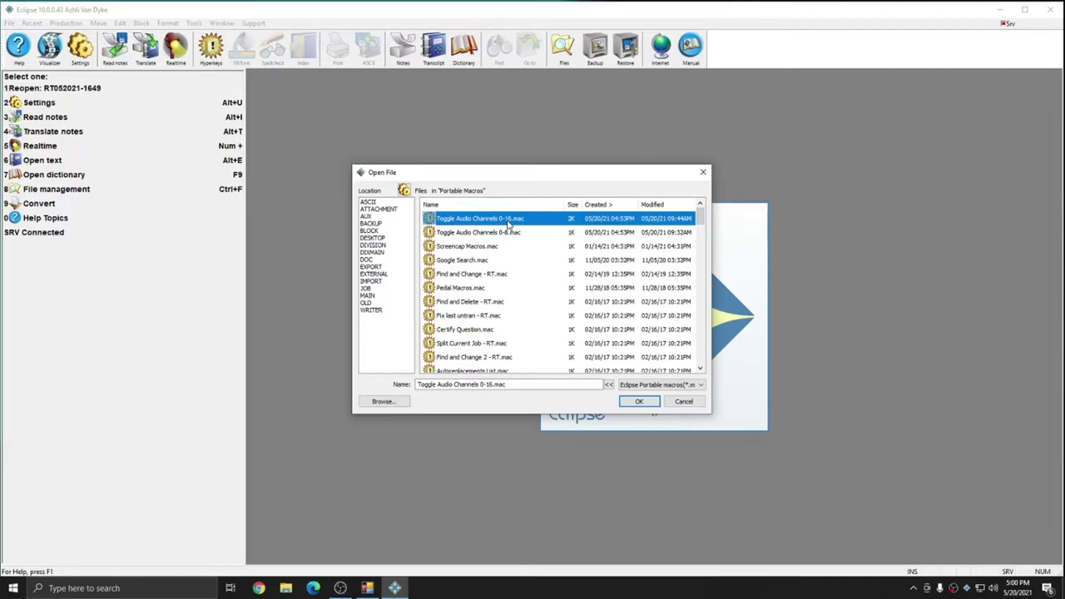
left_click(467, 233)
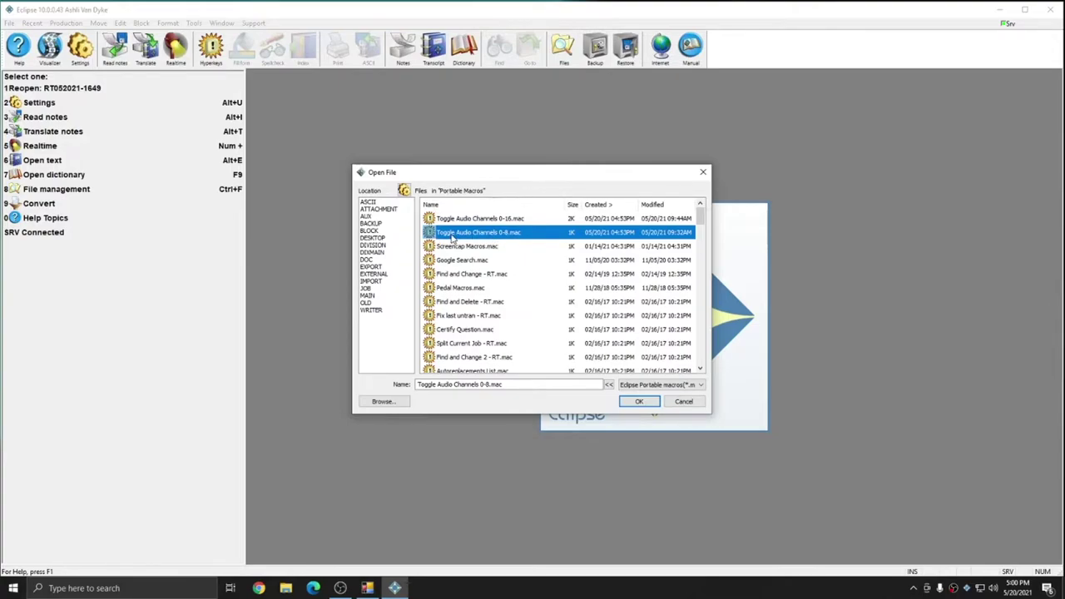
left_click(637, 402)
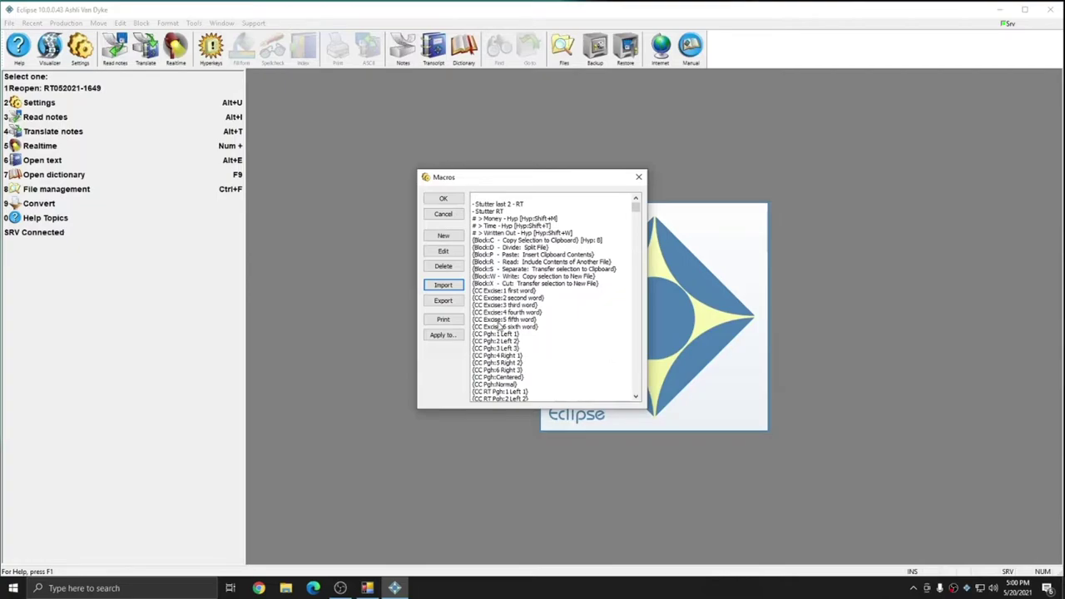
left_click(495, 320)
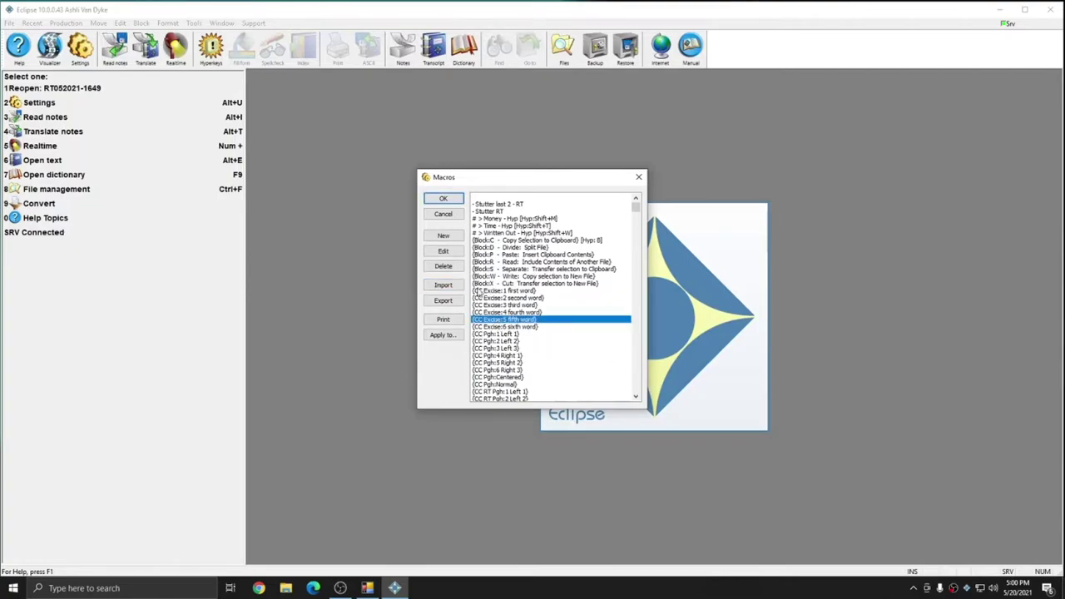
scroll(553, 331, "down", 14)
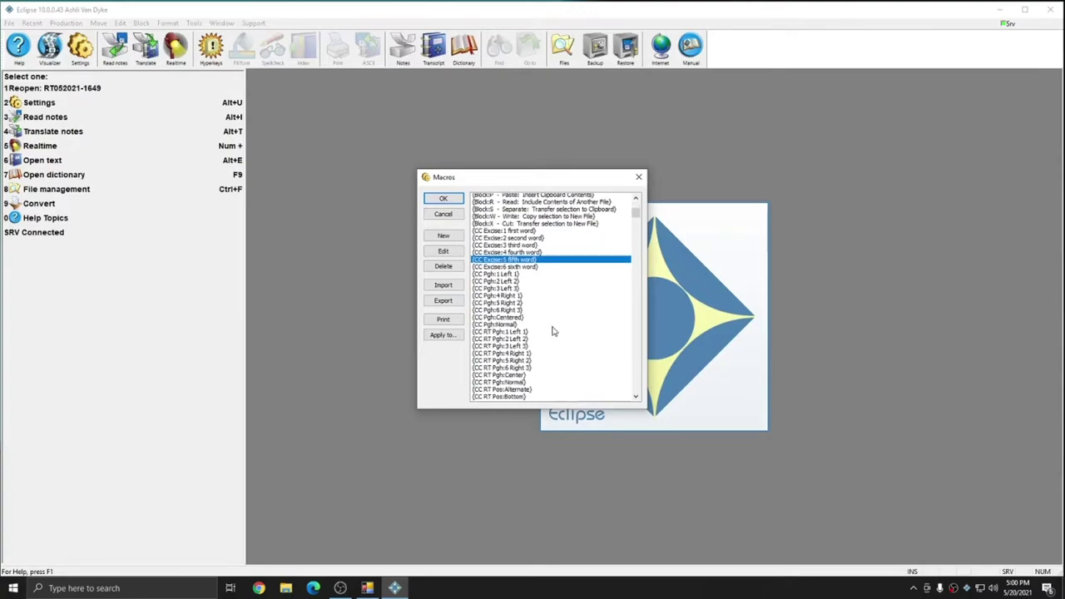
scroll(526, 327, "down", 8)
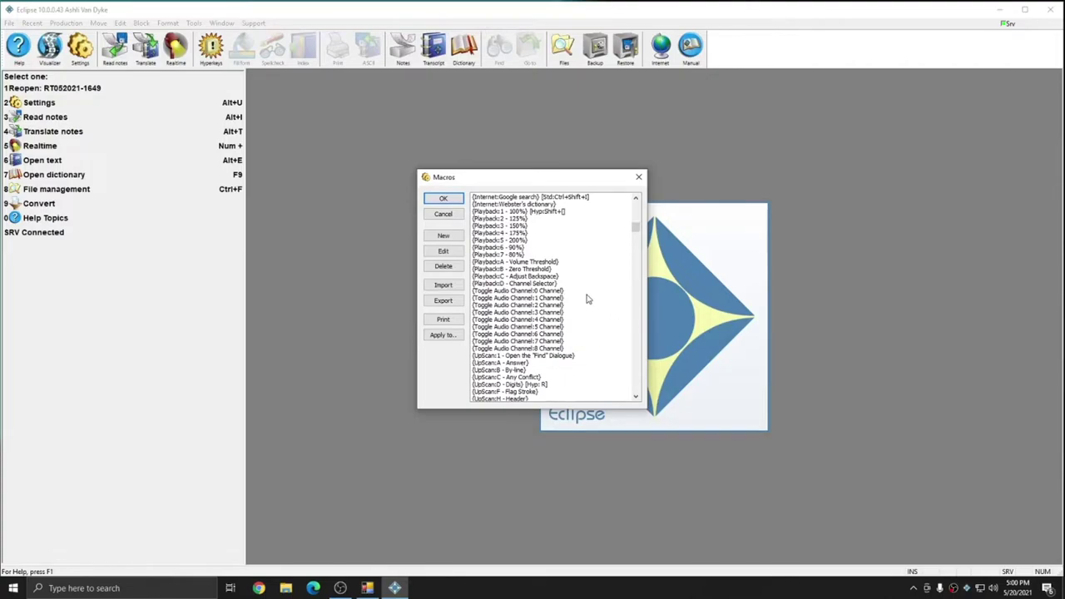
left_click(560, 291)
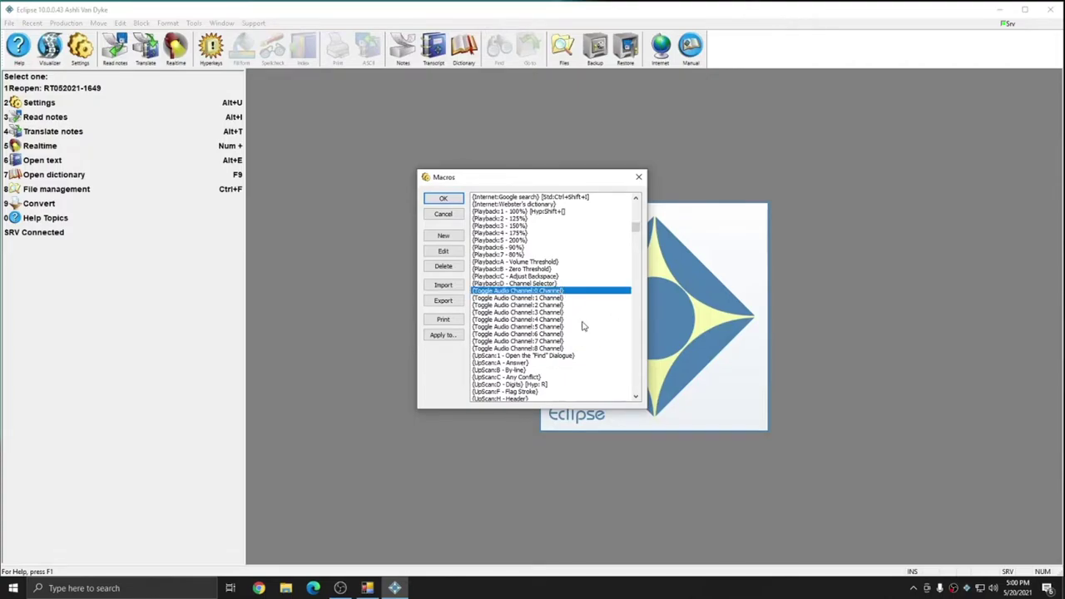
left_click(555, 349)
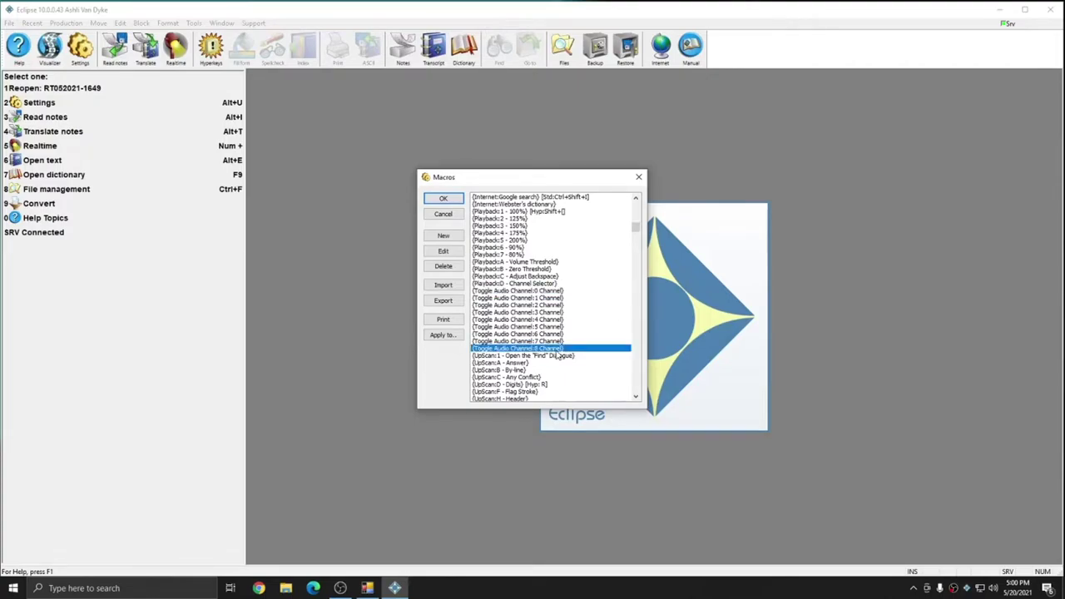
left_click(547, 292)
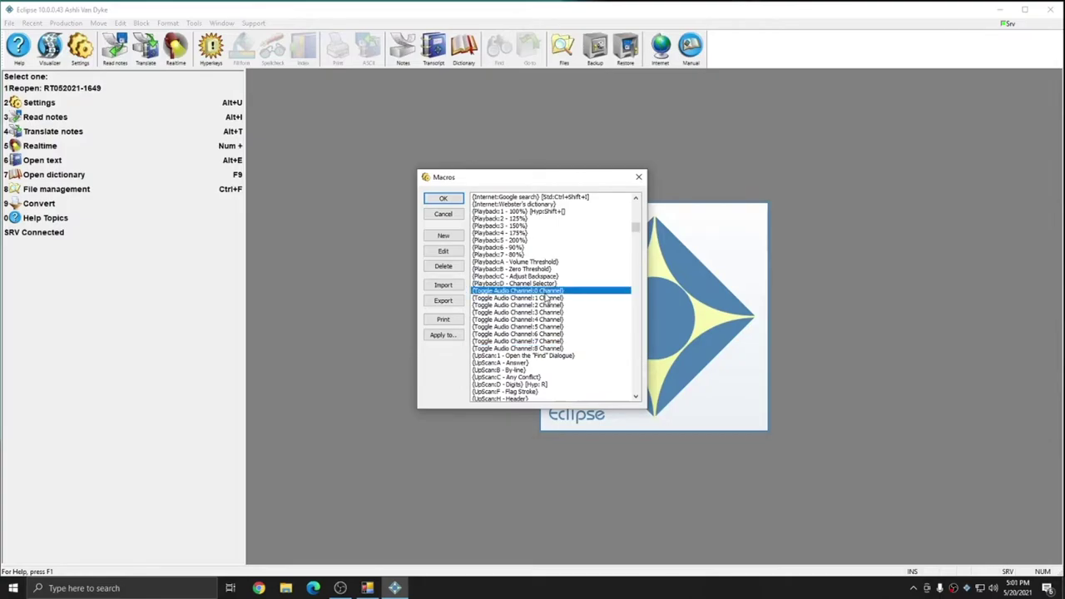
double_click(547, 292)
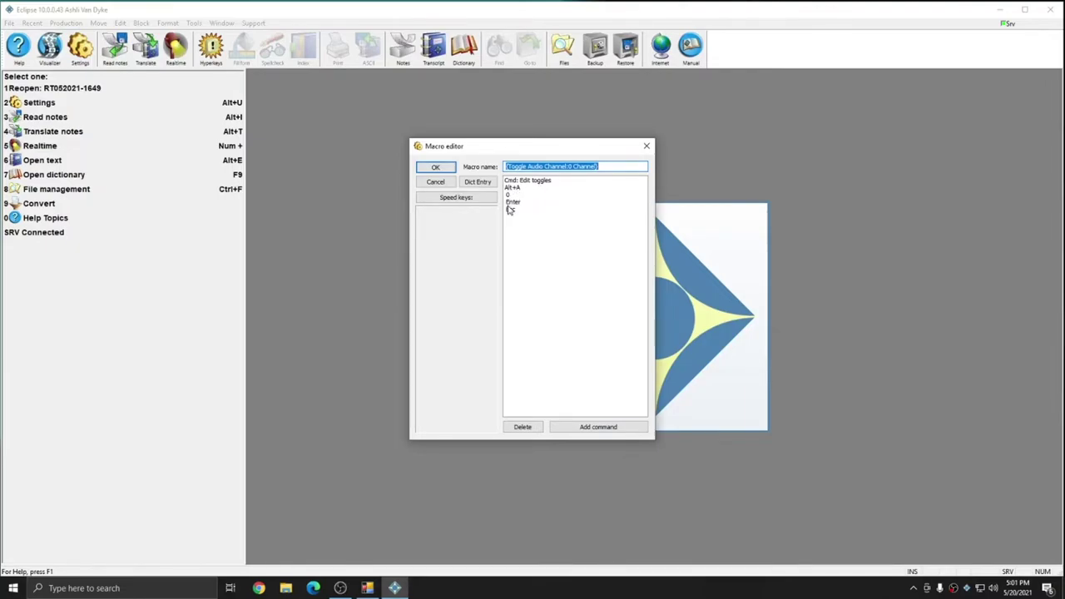
left_click(646, 146)
double_click(548, 349)
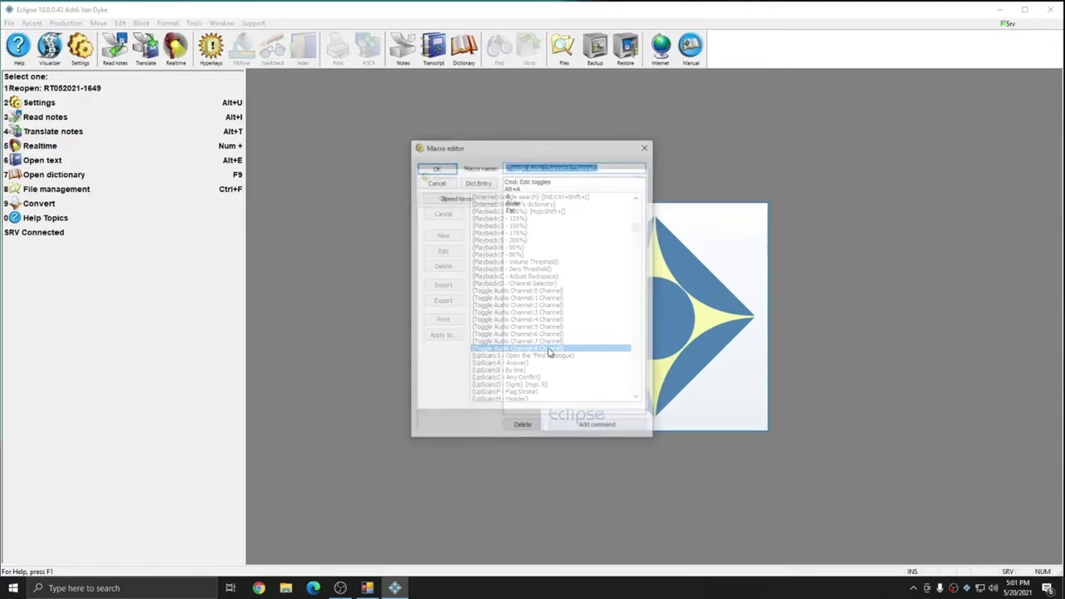
left_click(506, 195)
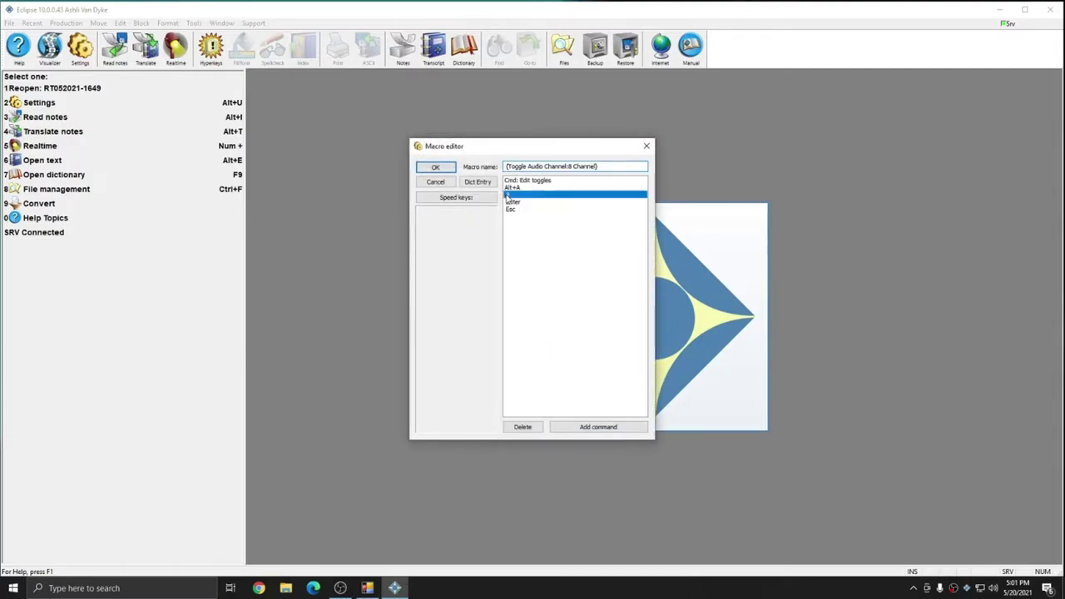
left_click(647, 145)
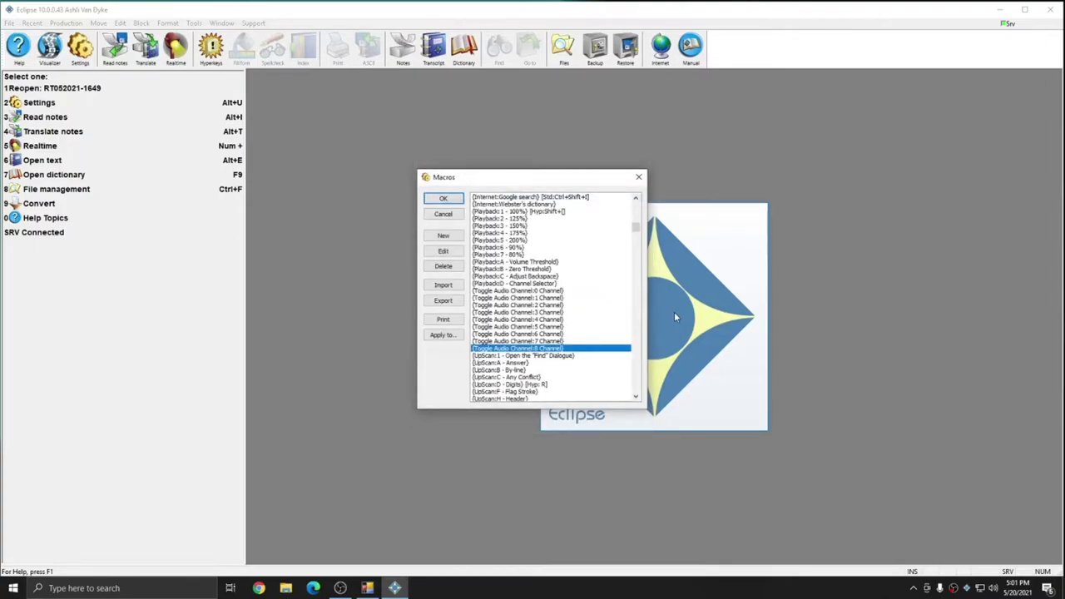
left_click(532, 290)
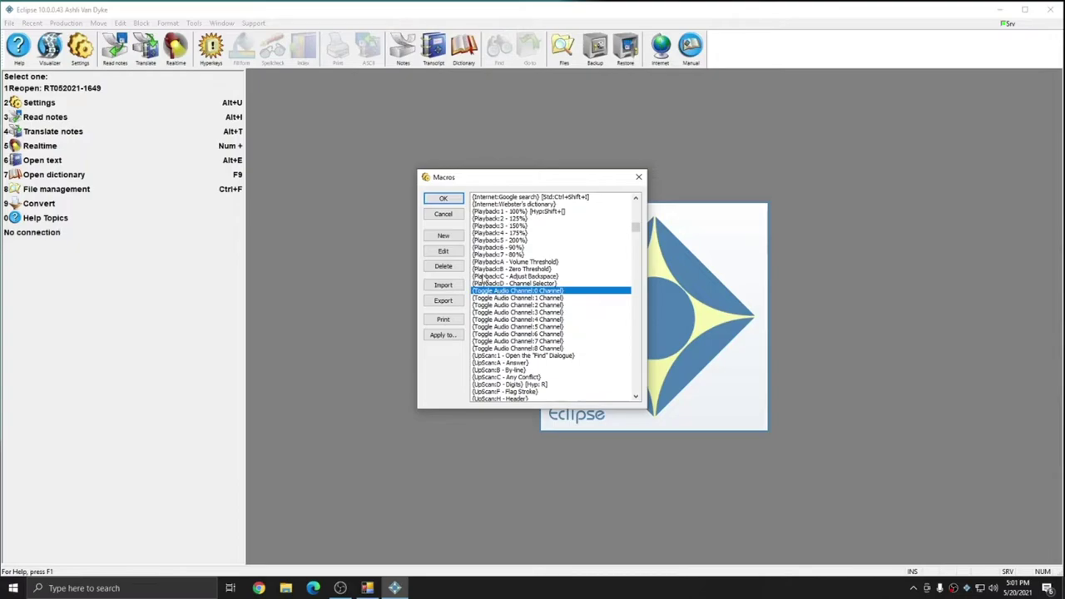
Assign Ctrl+Shift+Alt+X to the Toggle Audio Channel:0 Channel macro, accepting the keystroke reassignment
left_click(443, 253)
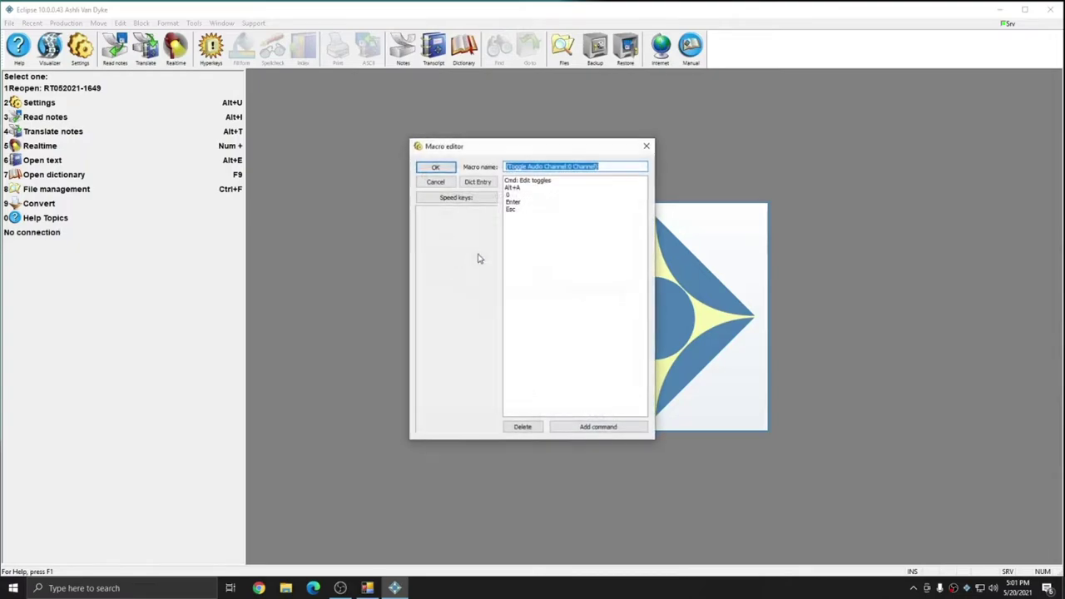
left_click(457, 199)
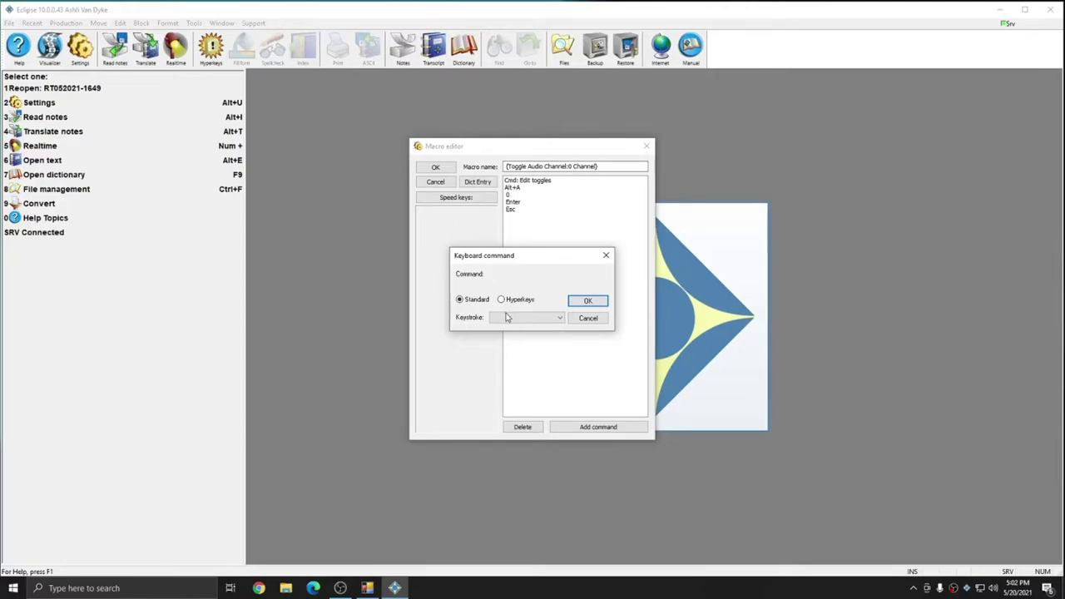
key("ctrl+shift+alt+x")
left_click(588, 301)
left_click(522, 300)
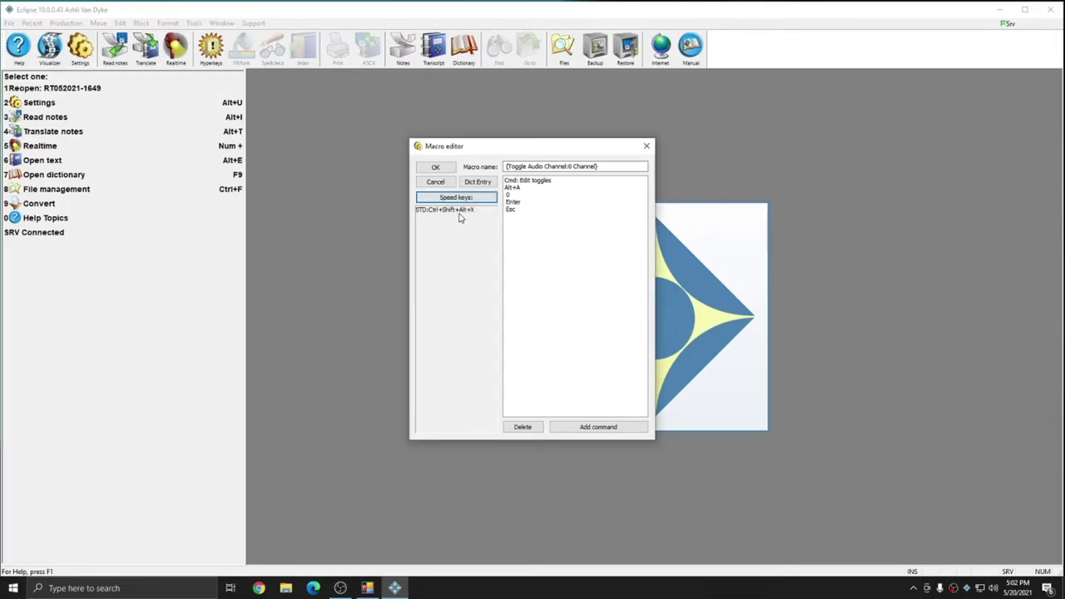
left_click(526, 166)
Save the macro, review the Toggle Audio Channel 0, 1 and 8 entries, then close Macros and User settings
left_click(435, 167)
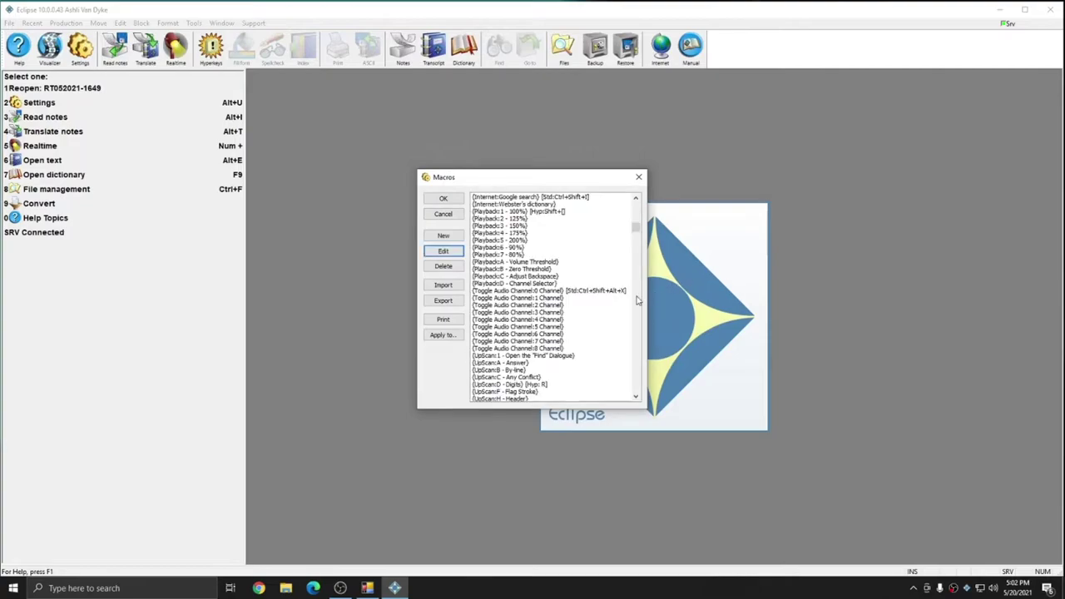
left_click(614, 291)
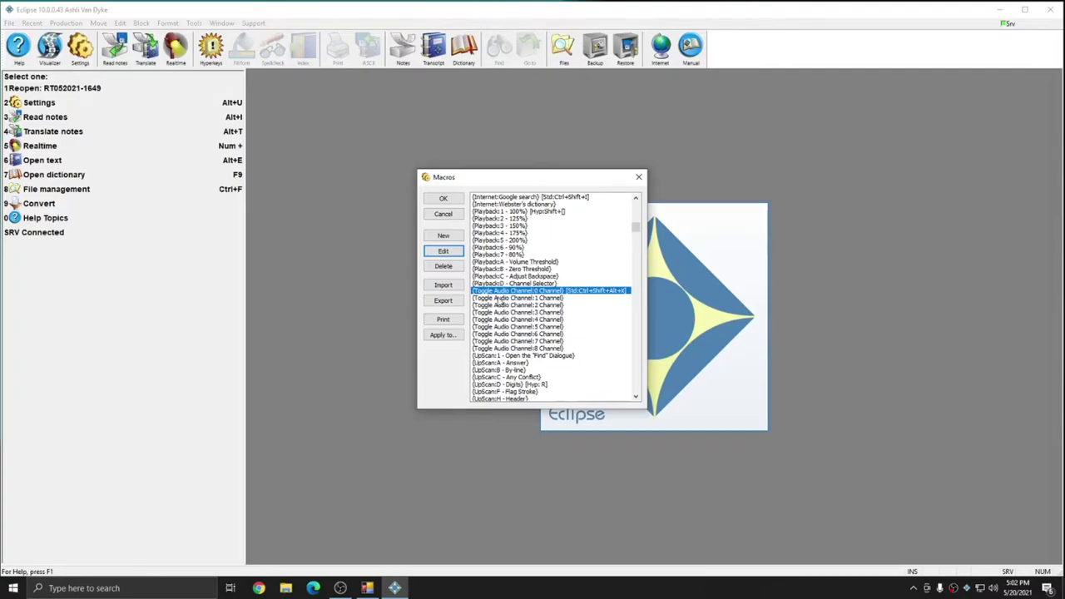
left_click(586, 299)
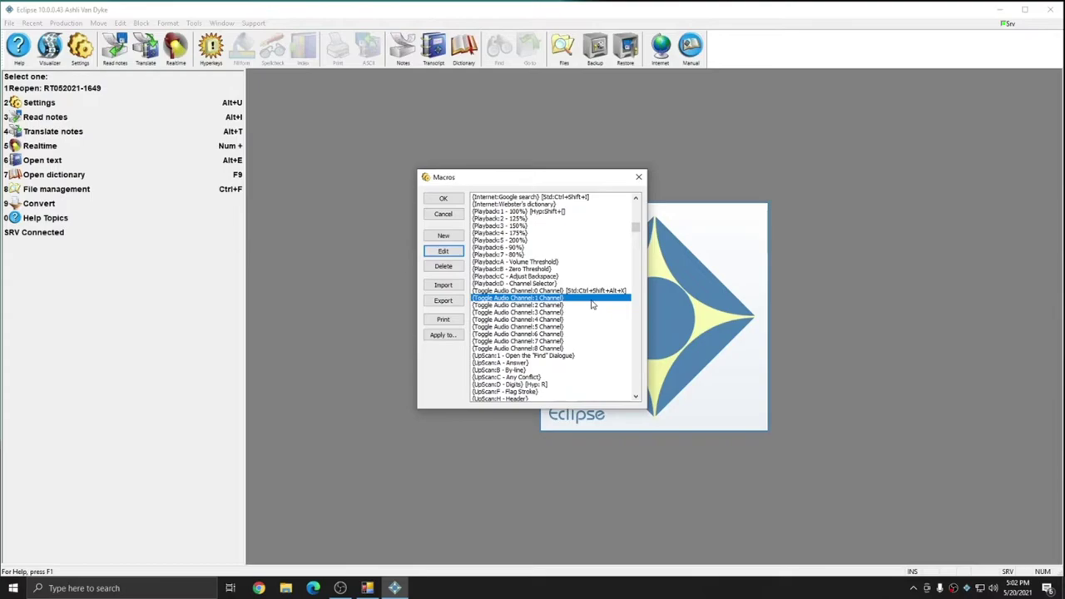
left_click(569, 348)
left_click(577, 298)
left_click(514, 290)
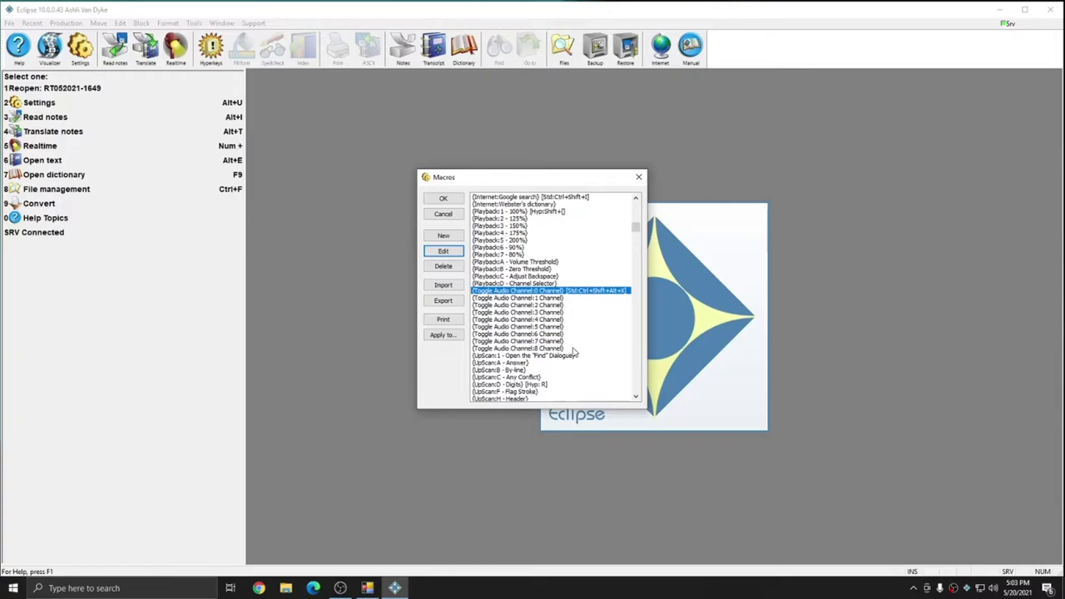
left_click(444, 198)
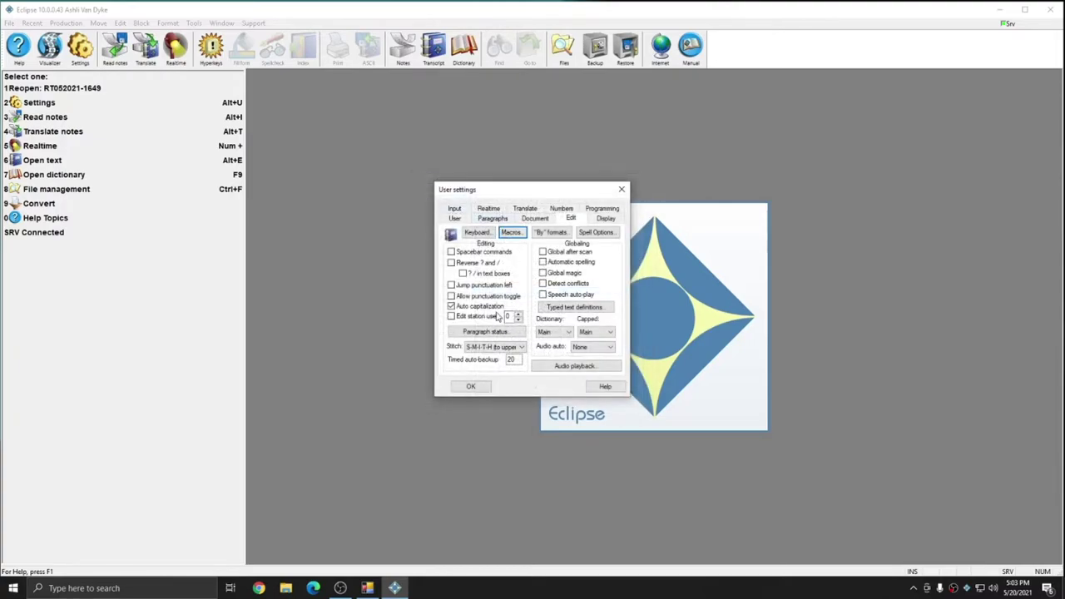
left_click(470, 386)
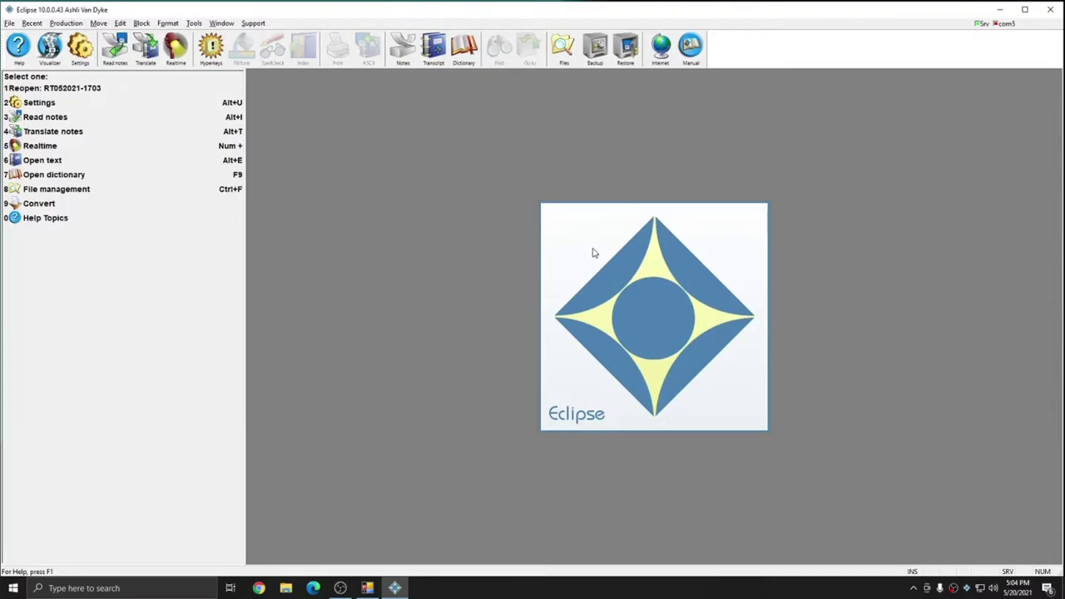
key("KP_Add")
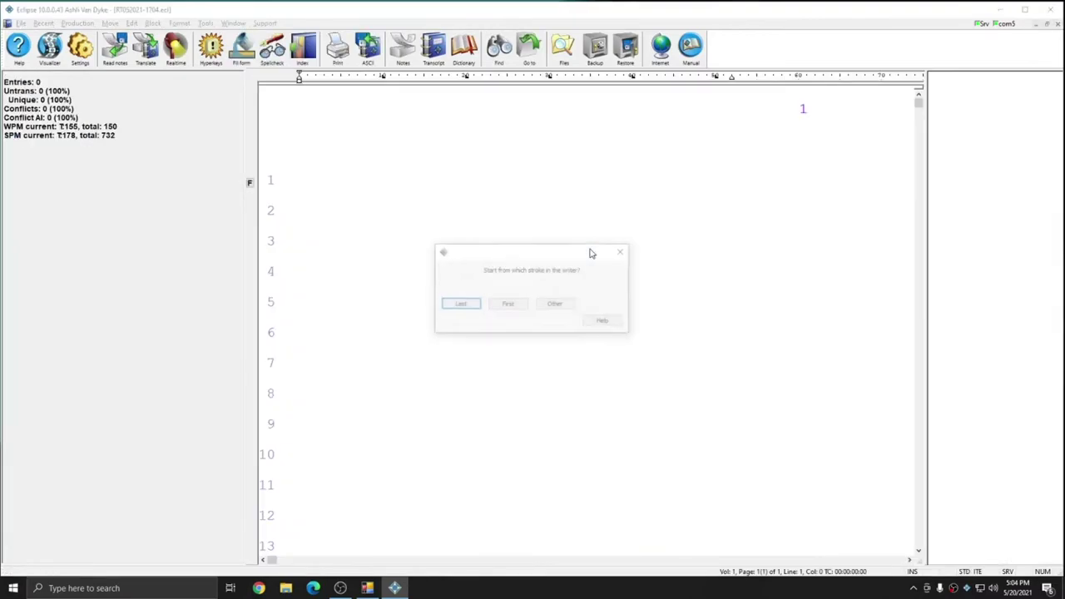
key("Return")
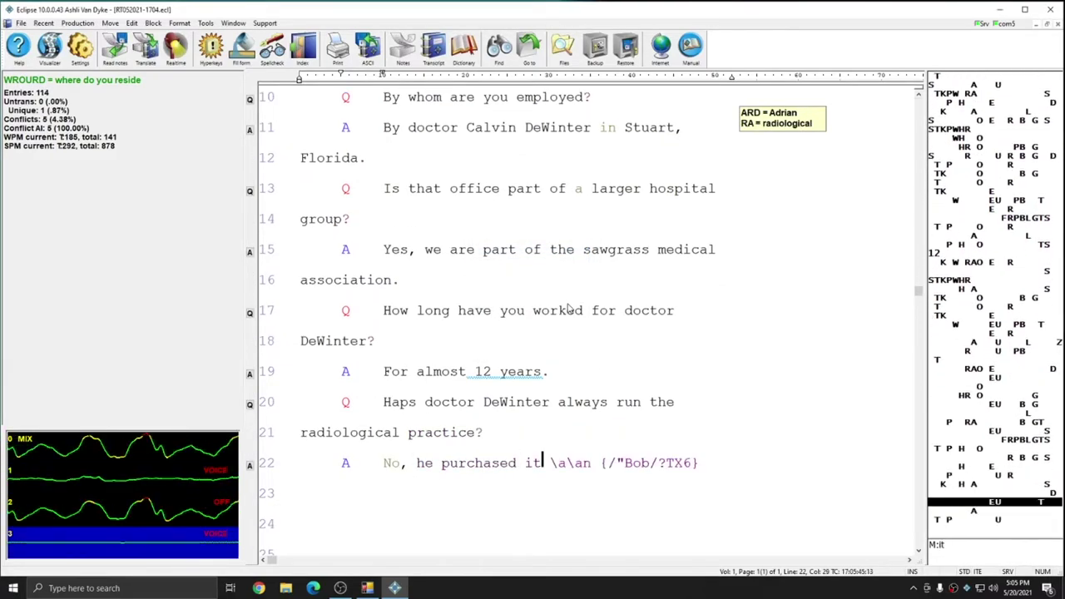
Pick the new active audio channel in the audio panel while realtime writing continues
left_click(117, 480)
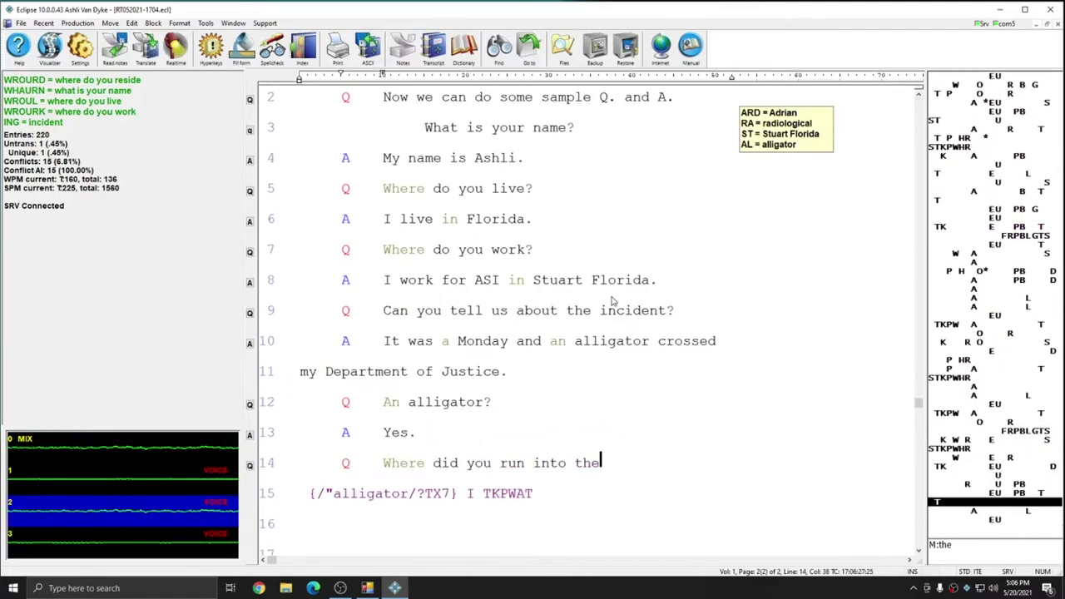
Write the alligator, body cam and 'lost my' testimony, choosing an audio channel from the toggle popup
type("alligator in the SAF an")
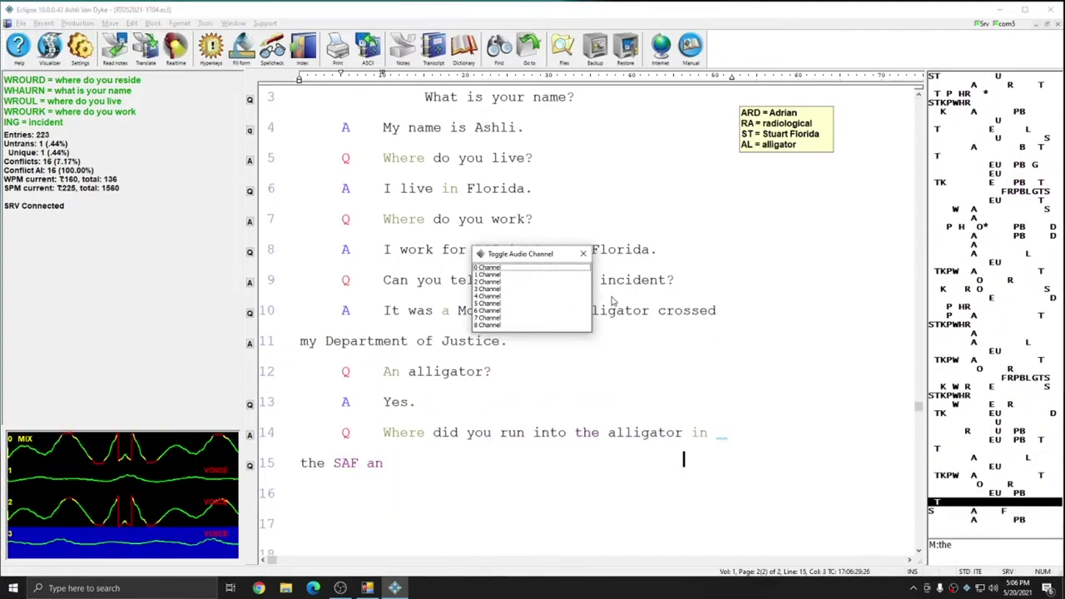
type("Savannas in Jensen Beach {Q")
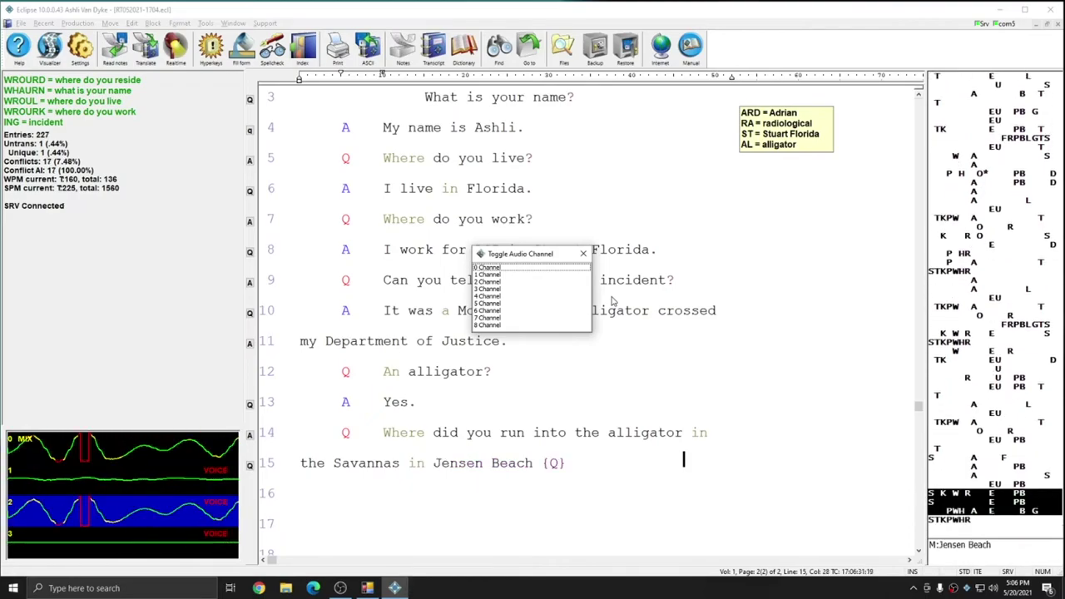
type(" Aren't the Savannas")
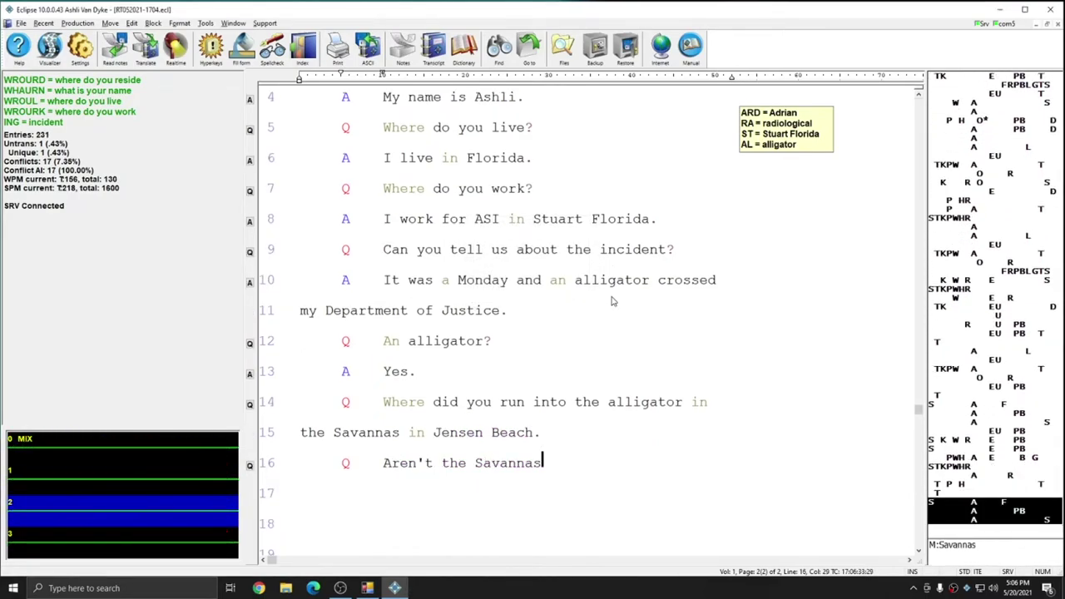
type(" in Port St. Lucie though? I guess \\your\\you're right")
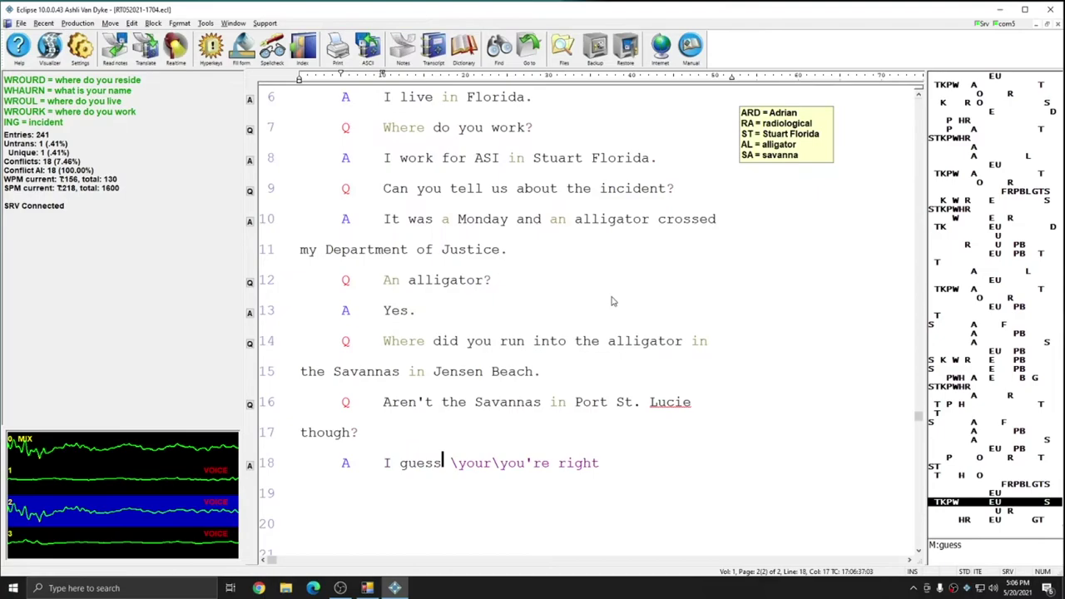
type(" about that. What did the")
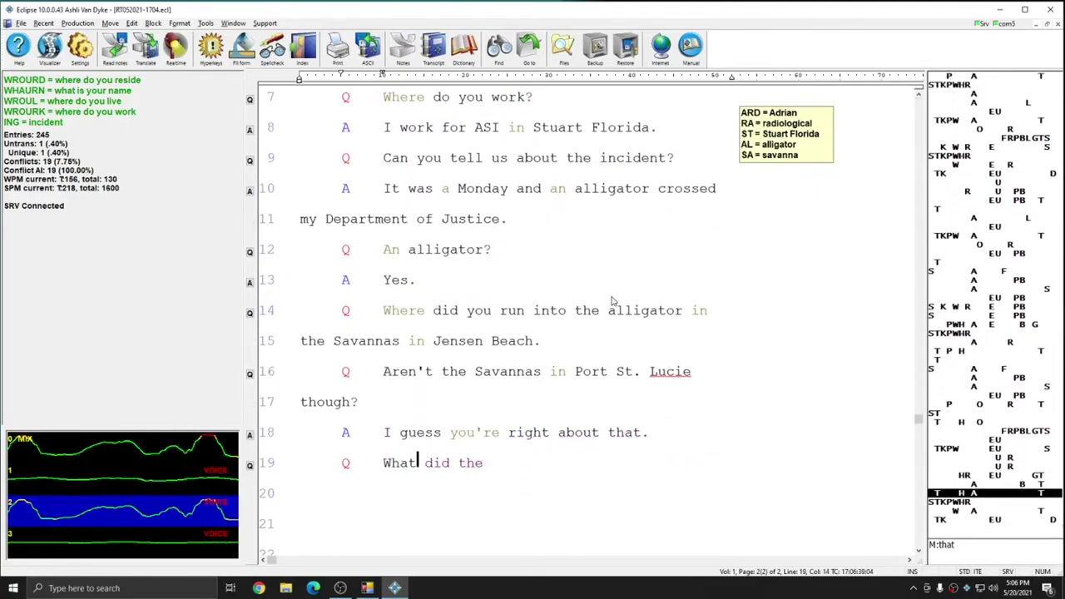
type(" alligator do to")
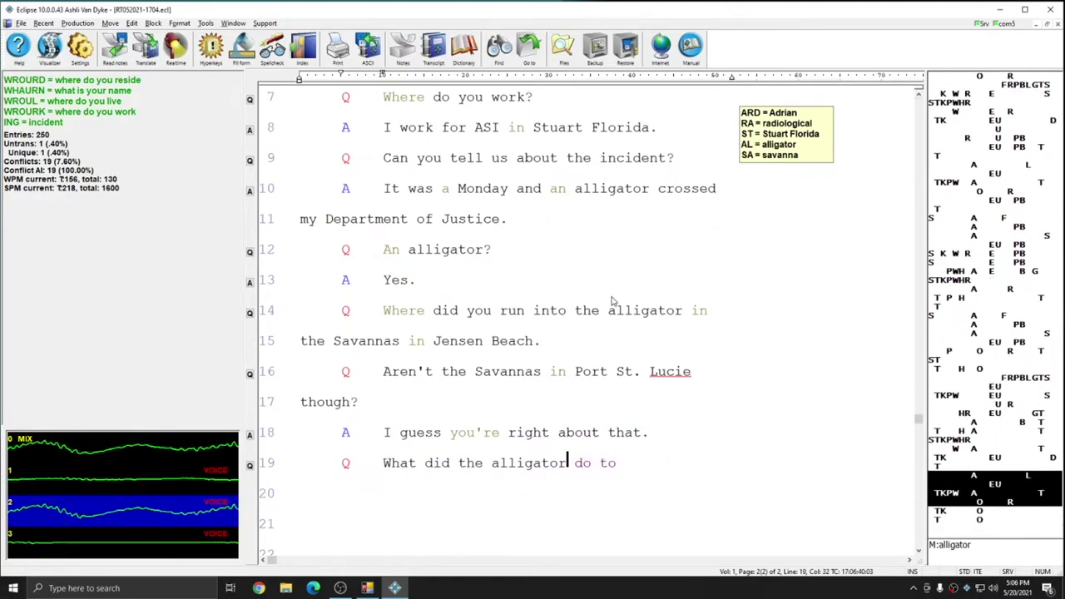
type(" you? It just got \\in\\inn")
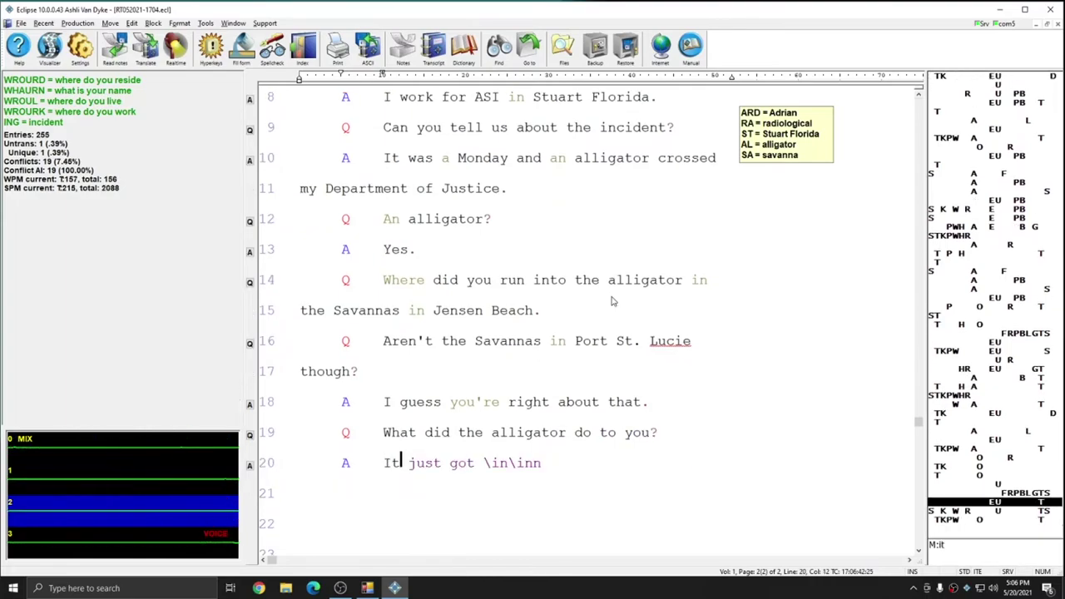
key("BackSpace")
key("BackSpace")
key("BackSpace")
key("BackSpace")
key("BackSpace")
key("BackSpace")
key("BackSpace")
type("in my way so I had")
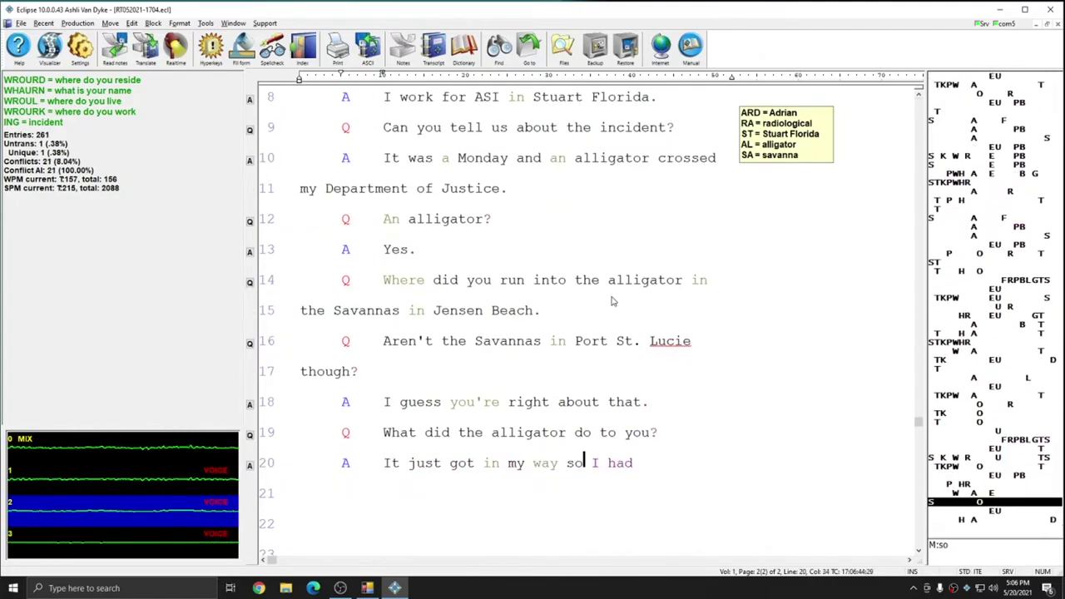
type(" it to leave be")
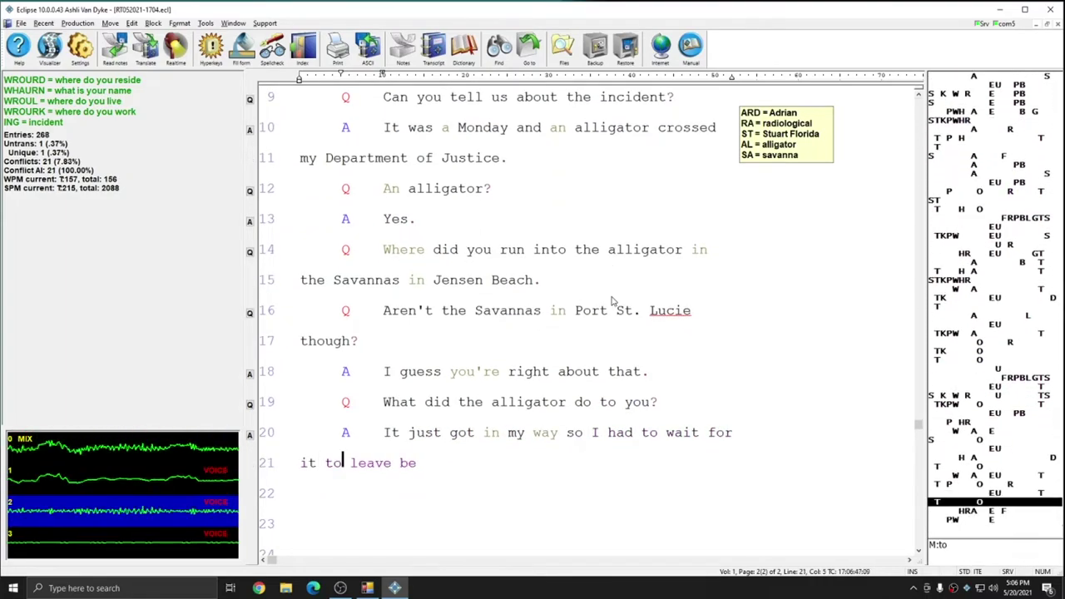
type("fore I could go home. Were you on foot")
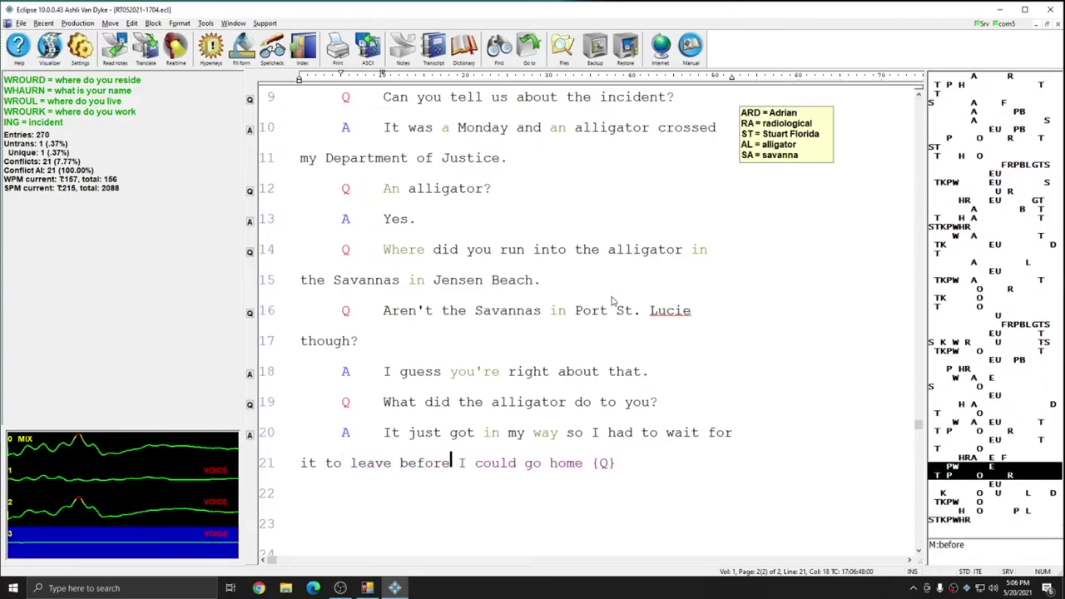
type("? I was on foot well {,")
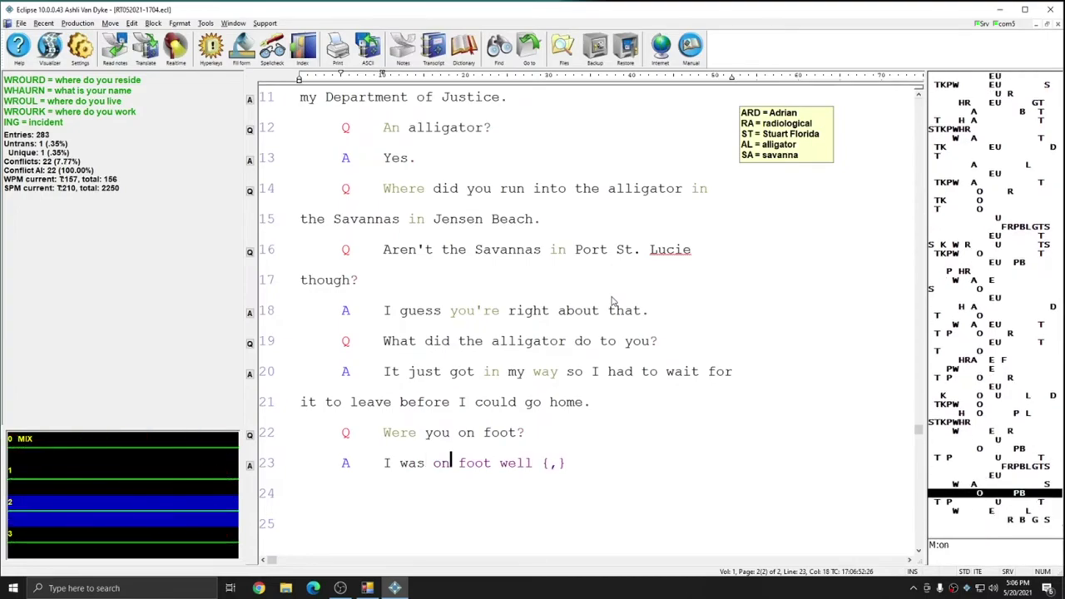
type(", I had bicycle")
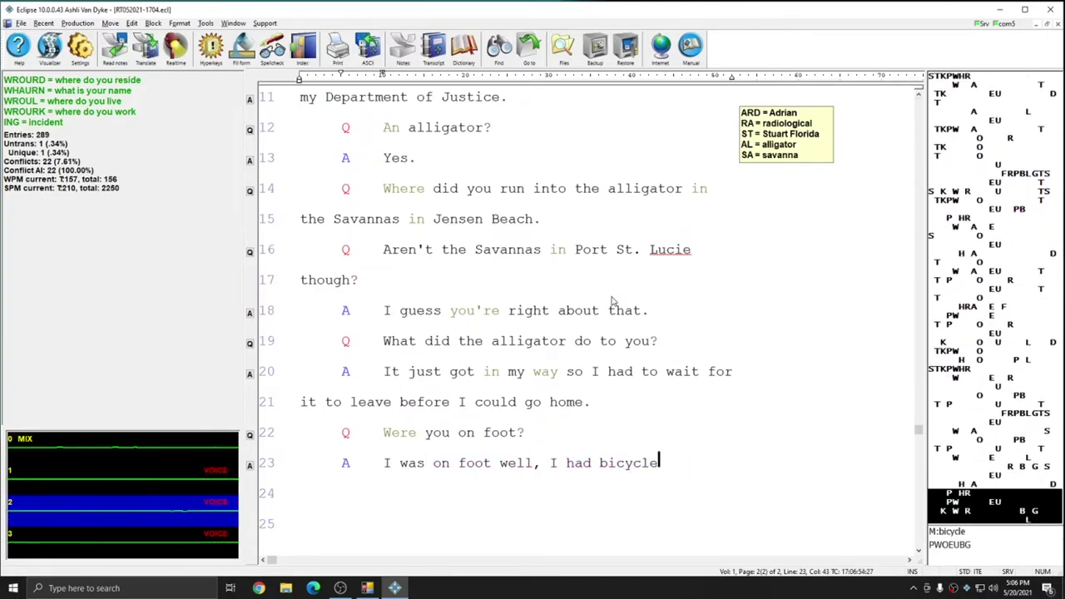
type(" with me but the tire was flat")
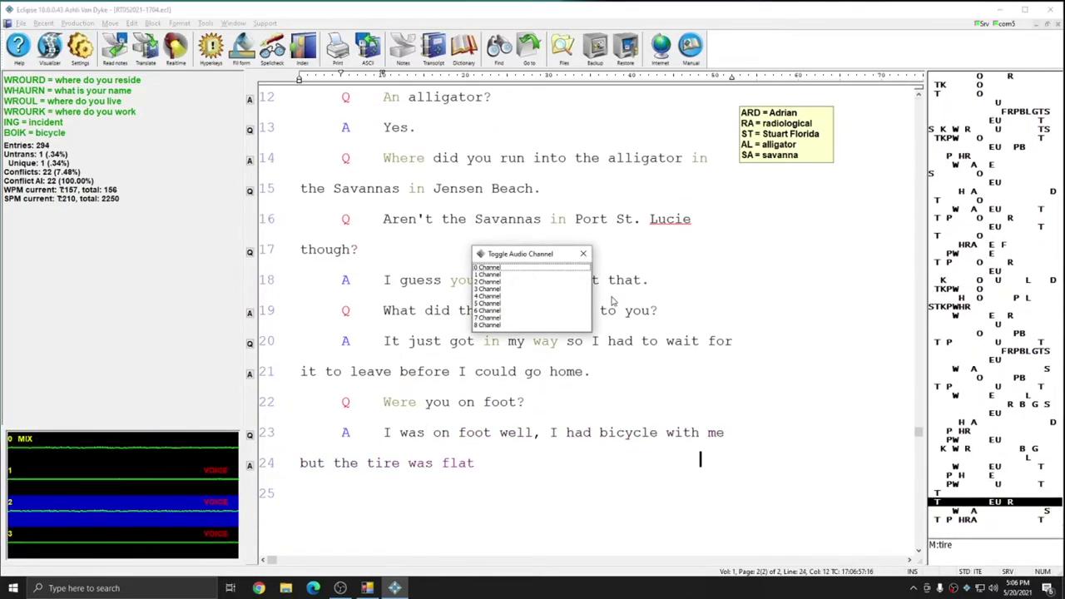
type(". Did you have a repair kit with you? No. Were you able to go around the")
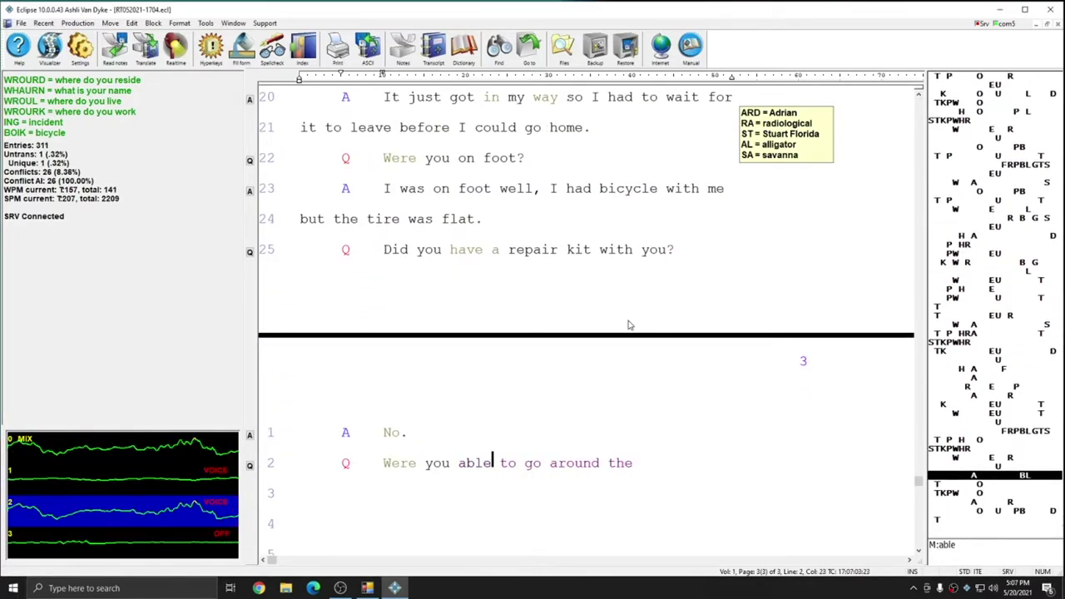
type(" alligator")
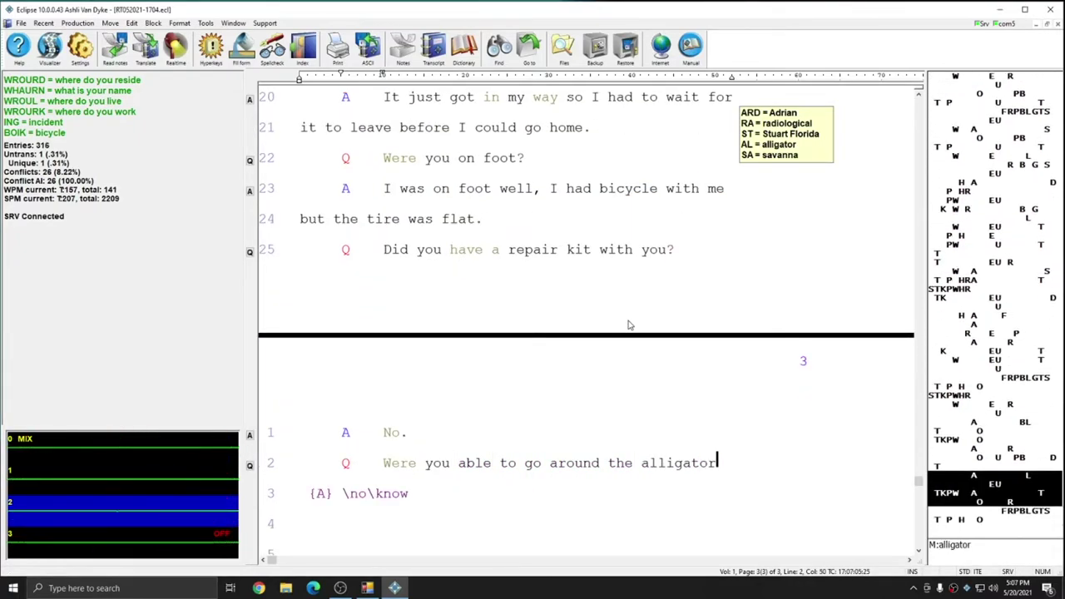
type("? No there were tall reeds around the trail, I thought \there\their\they're might")
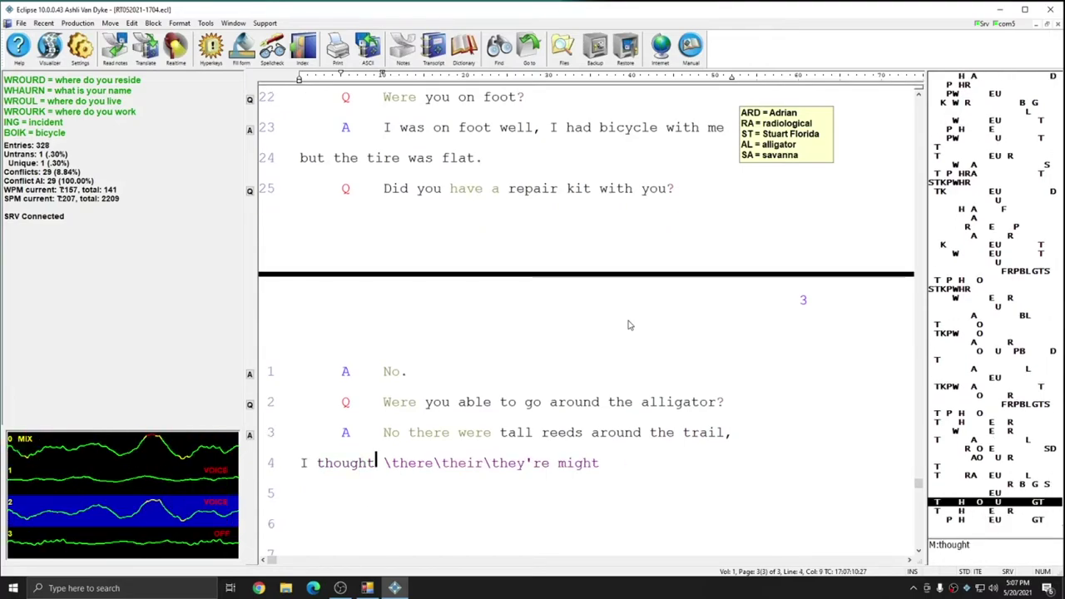
type(" be more gators in the area {Q} and \\your\\you're KHRAEUPL")
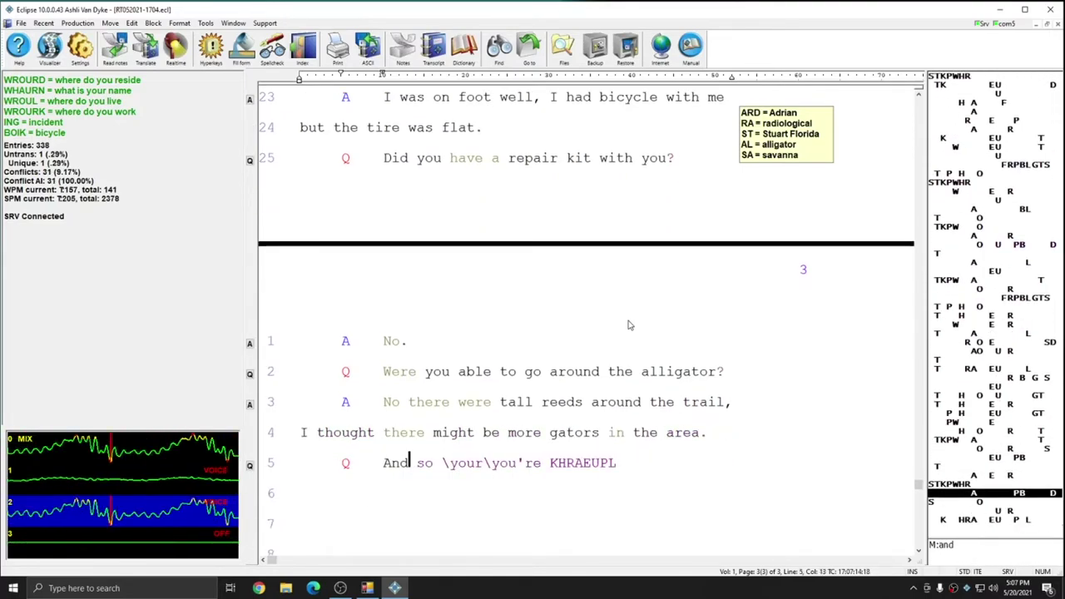
type(" basically that you")
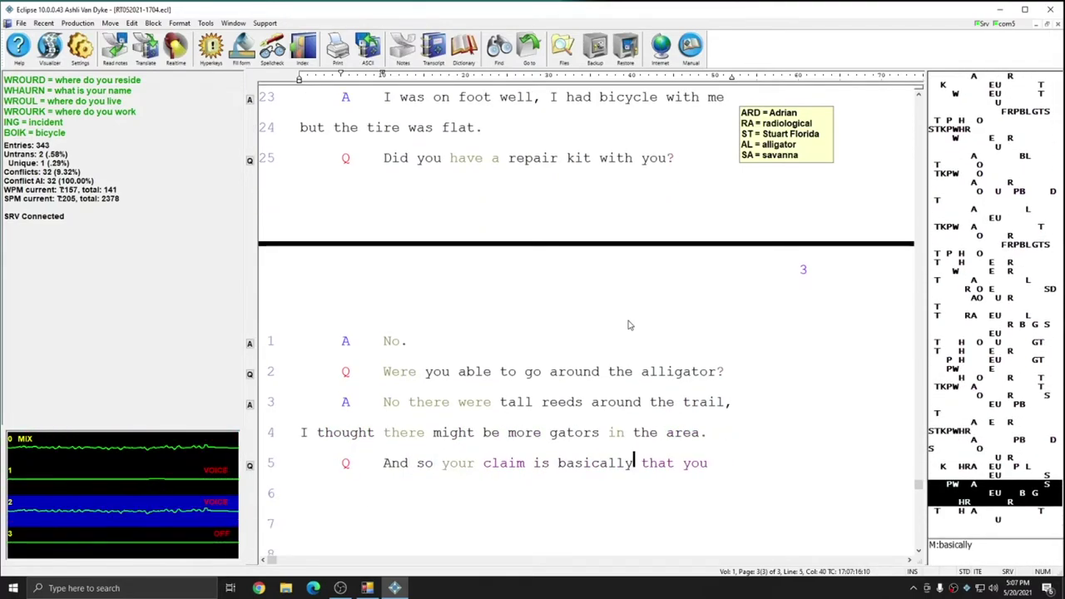
type(" should not have been cited")
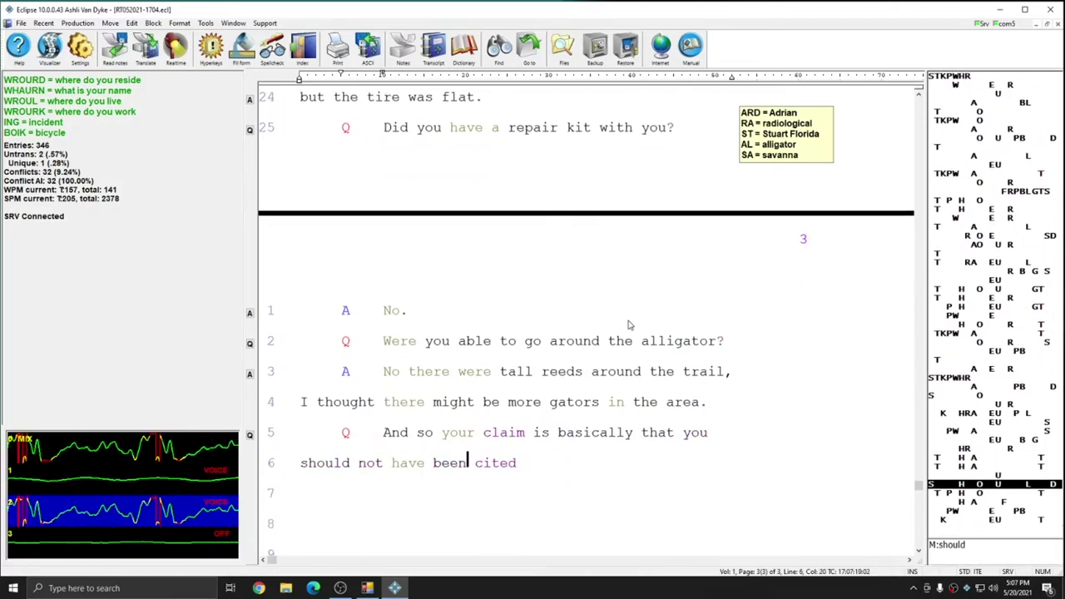
type(" for TRESpass {^ing} be")
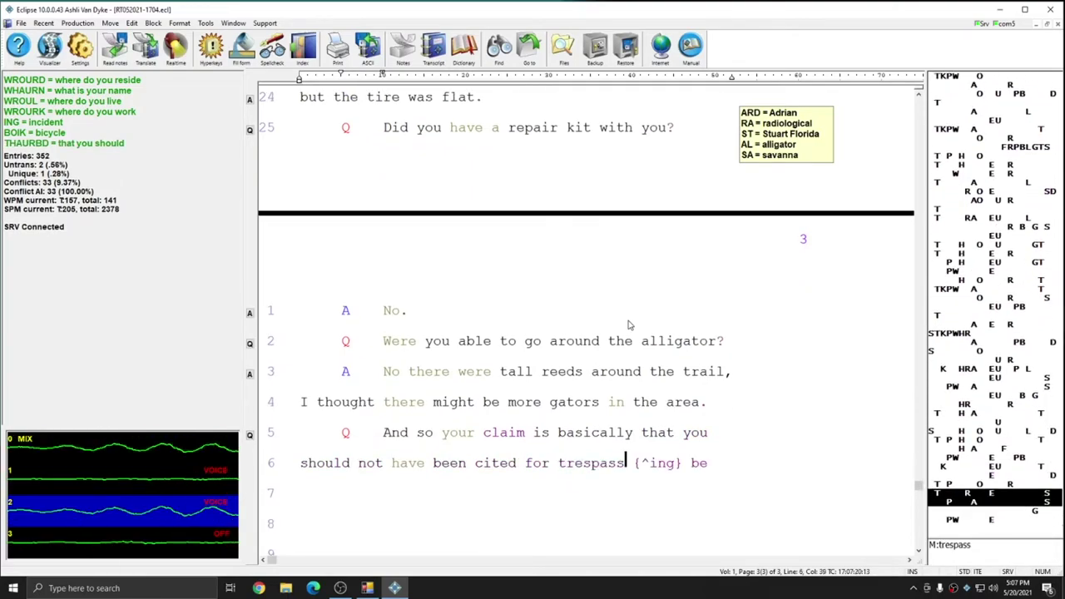
type("cause the alligator")
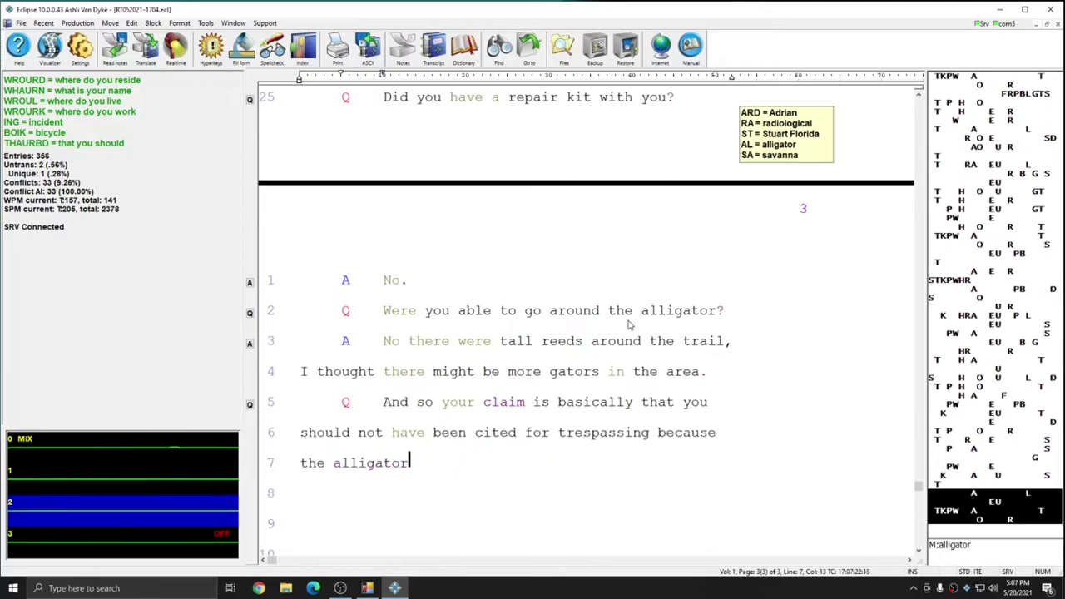
type(" prevented you from leaving the park be")
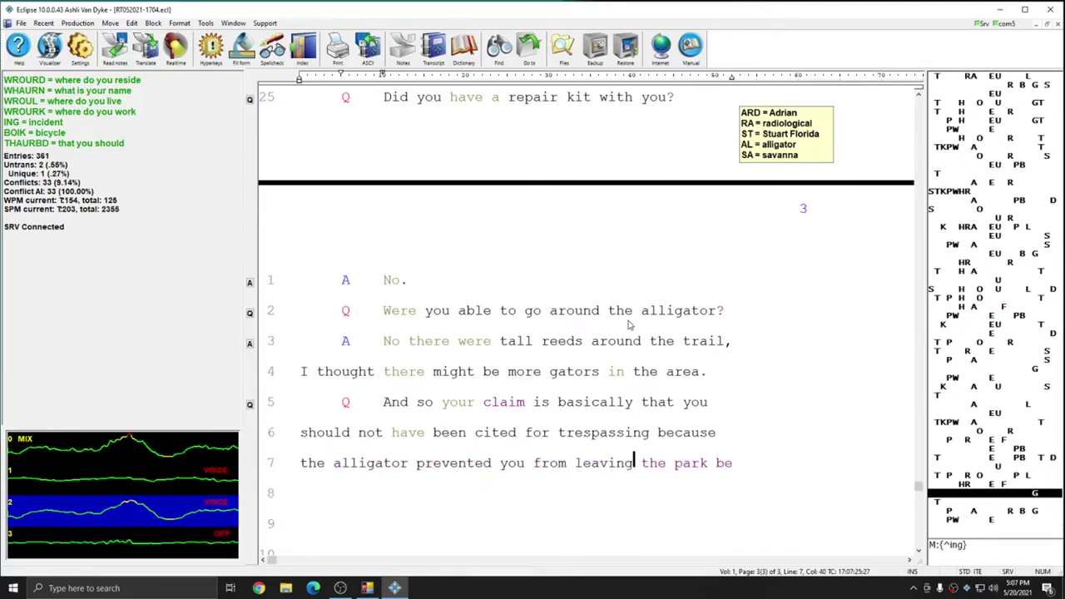
type("fore sunset{A} yes{,} that")
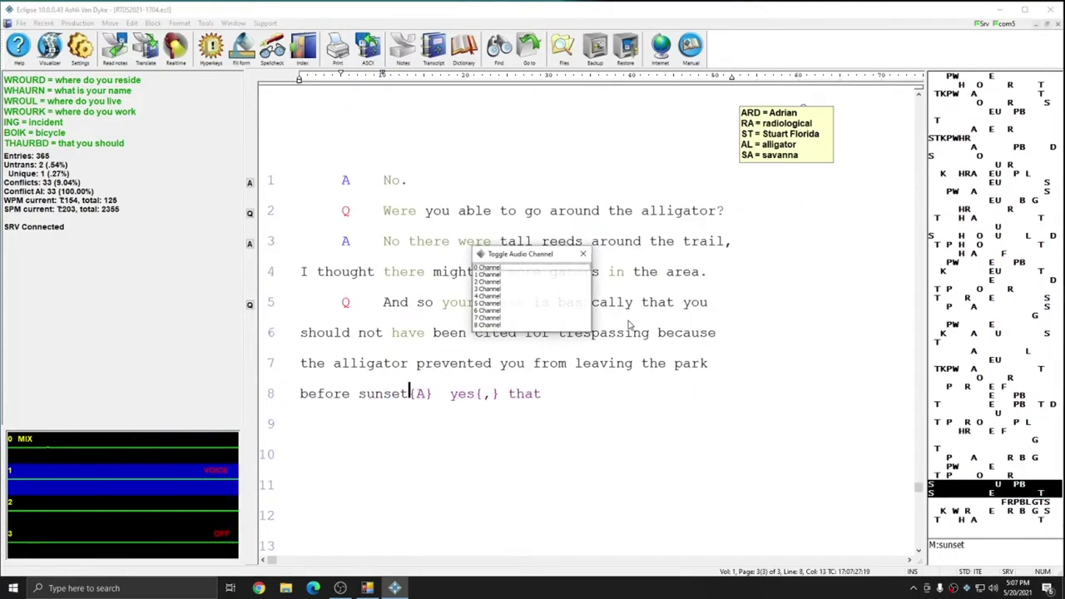
type("s right. How were you injure")
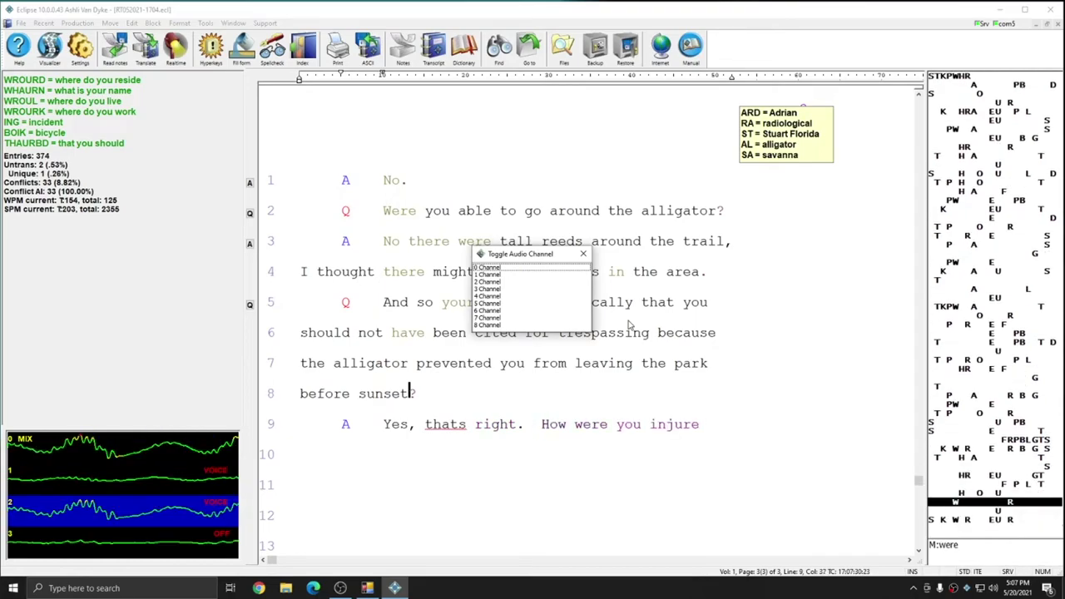
type("{^ed} {A} I fell")
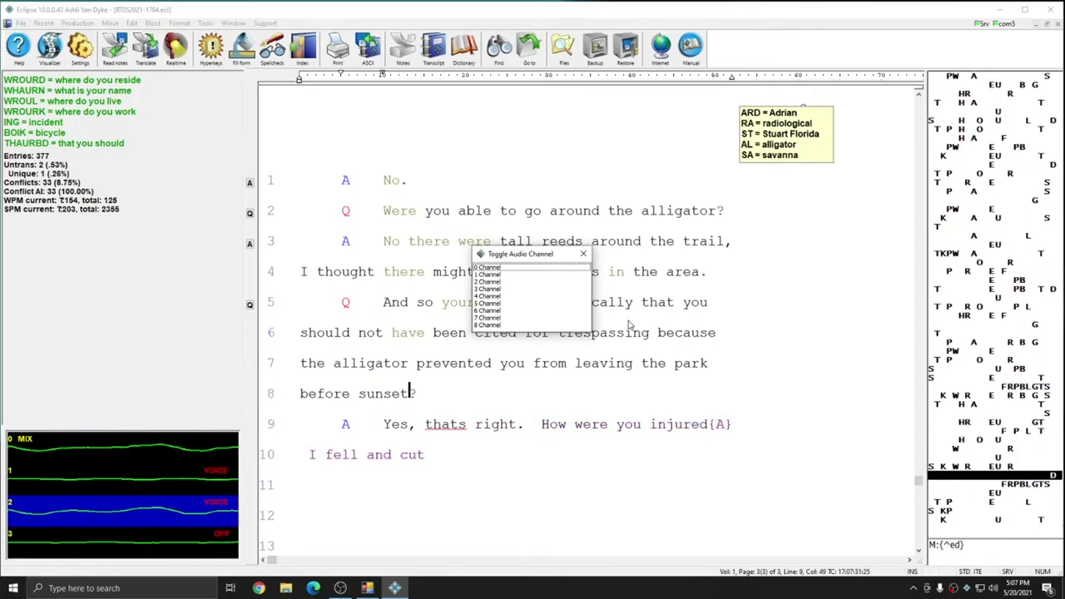
type(" my dactylion clean off.")
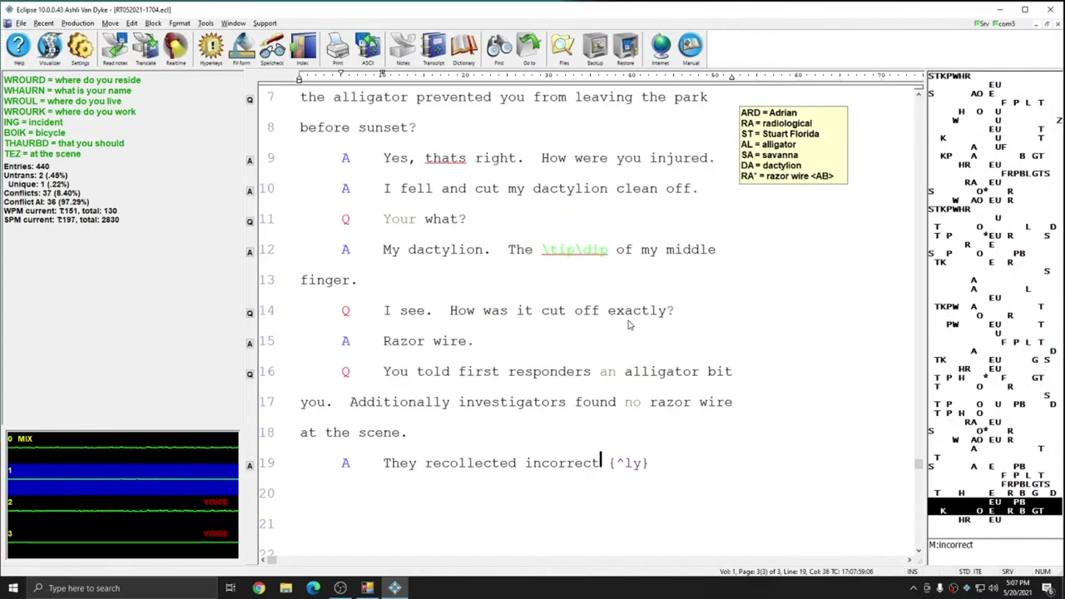
type("ly. {Q} There's body cam")
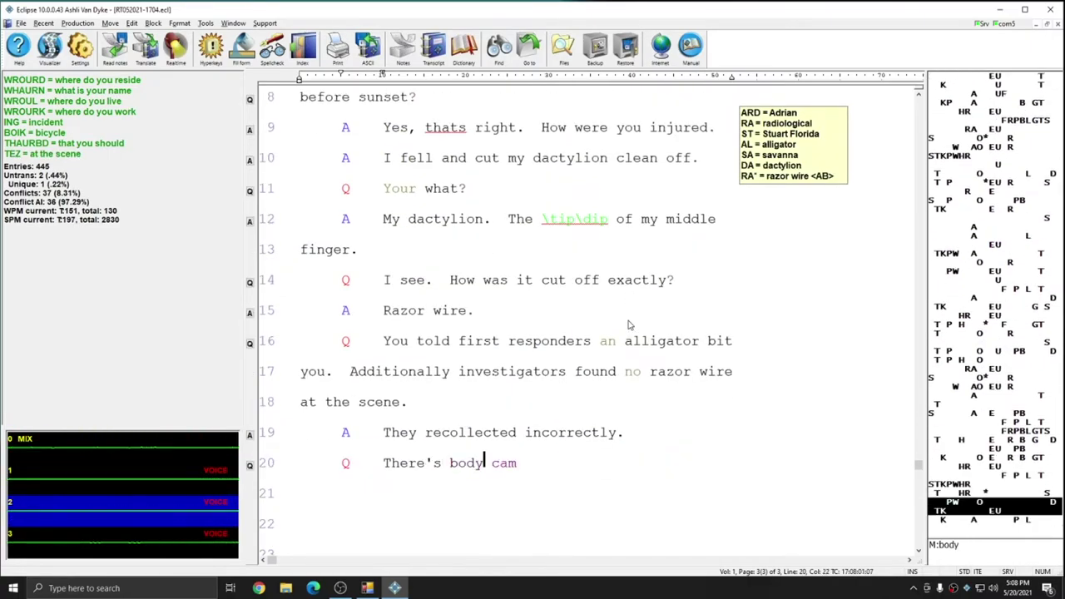
type(" footage. {A} Fine, I admit")
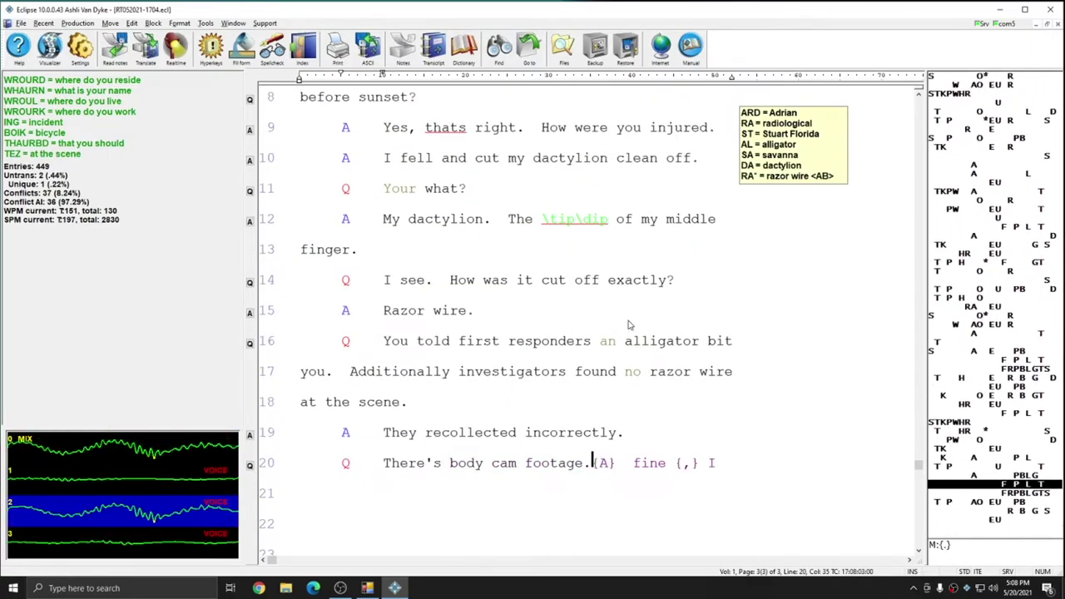
type(" it")
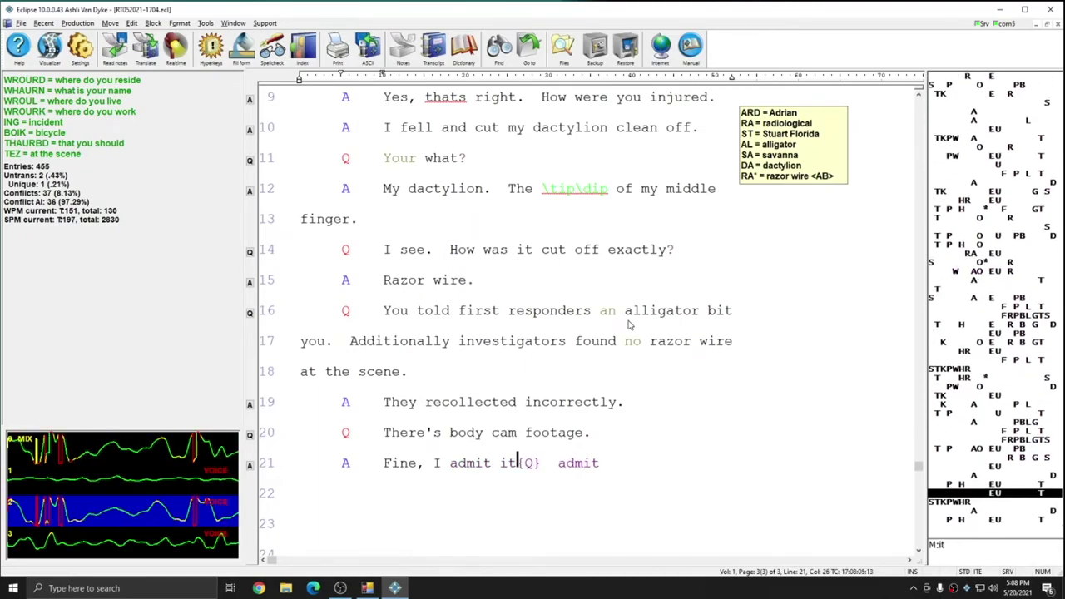
type(". {Q} Admit what {A}? I lost my dactyl AOEU")
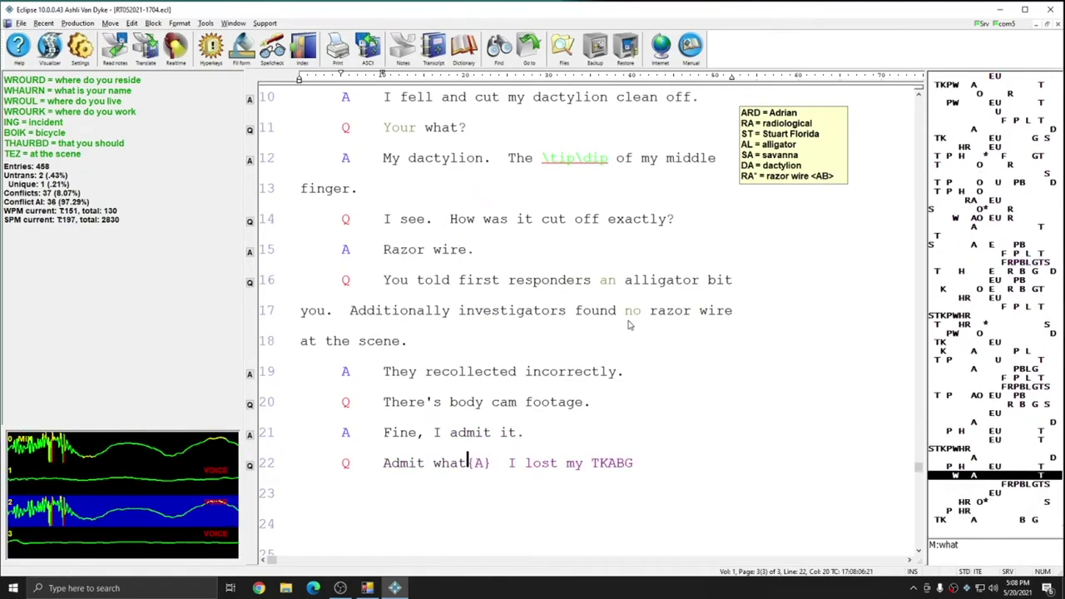
type("ion")
type("ing to feed \\a\\an {/\"alligator/?TX?}")
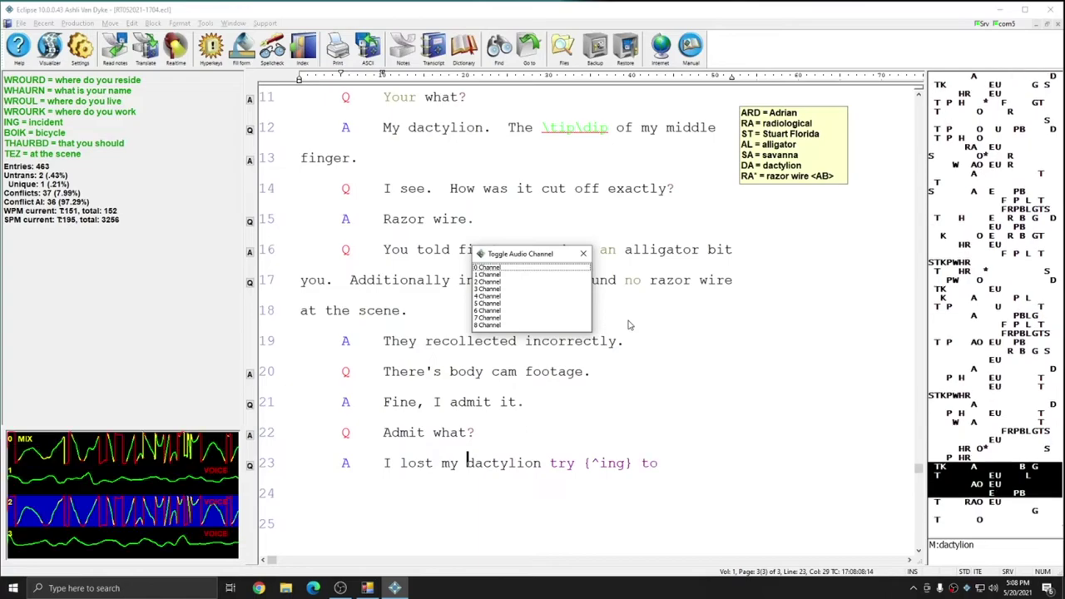
type("alligator")
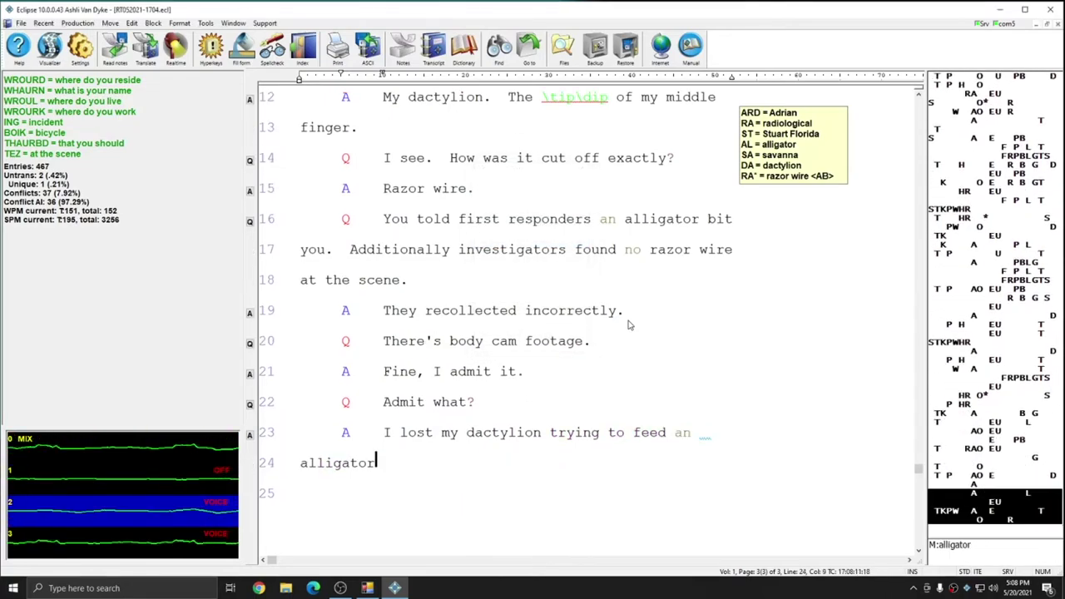
type("marshmallows")
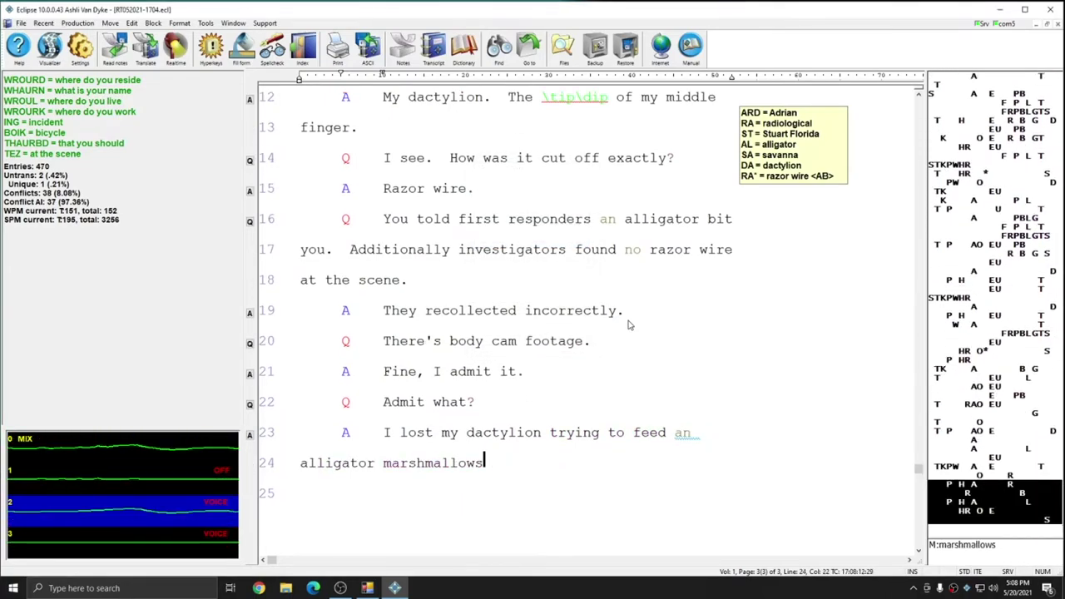
type("Your Honor: the court: You're civil case")
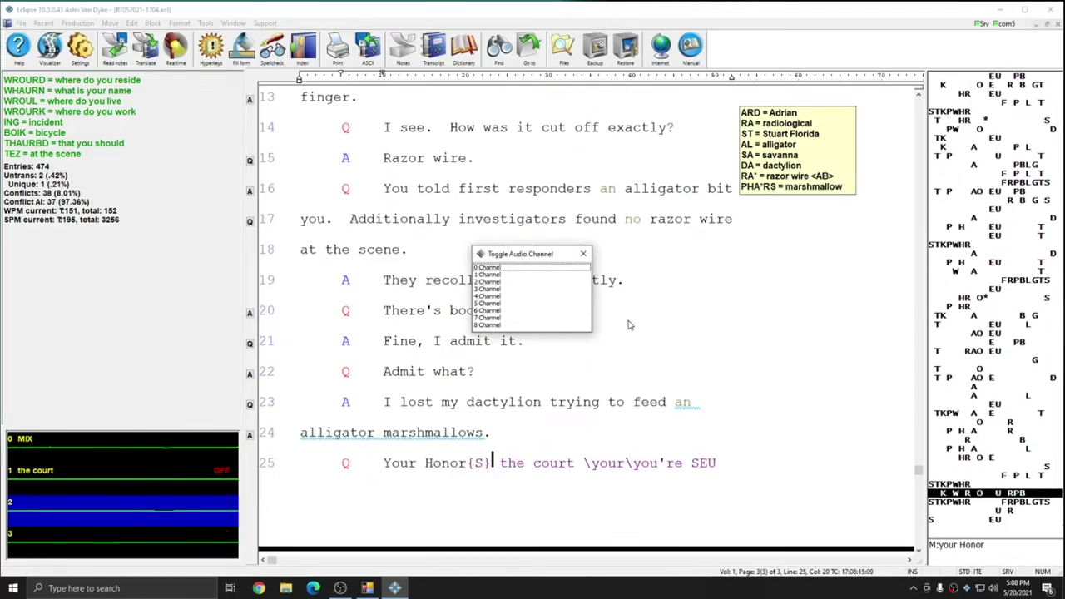
type(" is dismiss {^ed} Miss van")
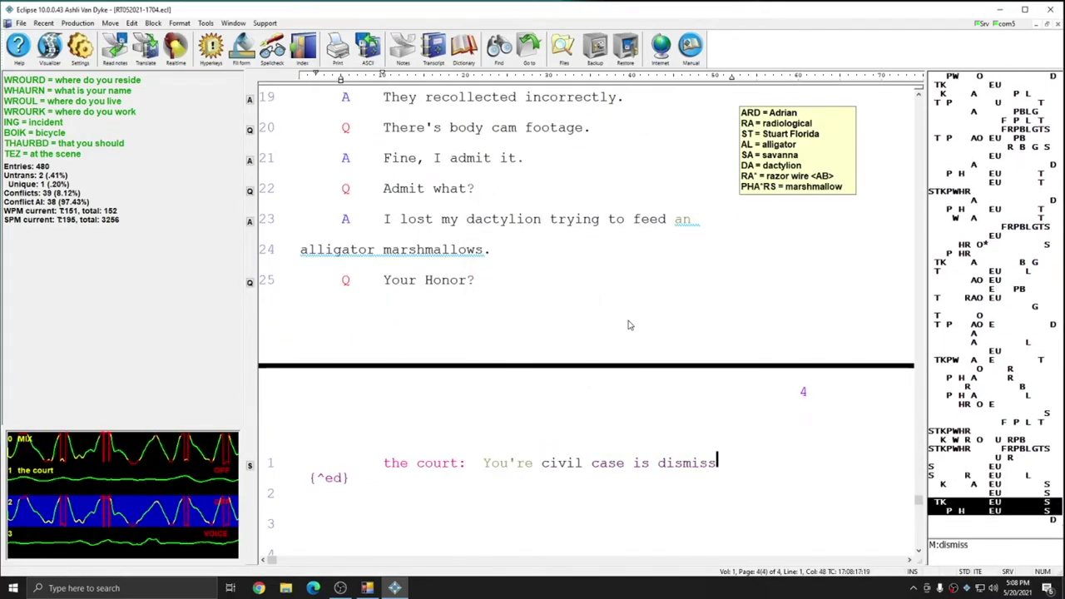
type(" Dyke. I don't")
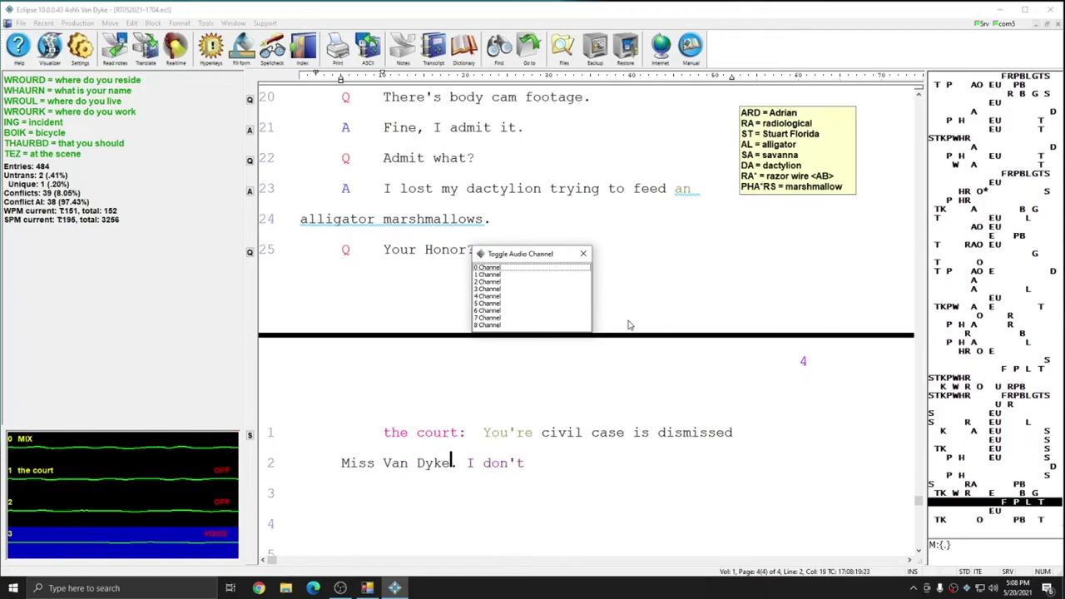
type(" want to see you \\in\\inn")
key("Return")
type("my")
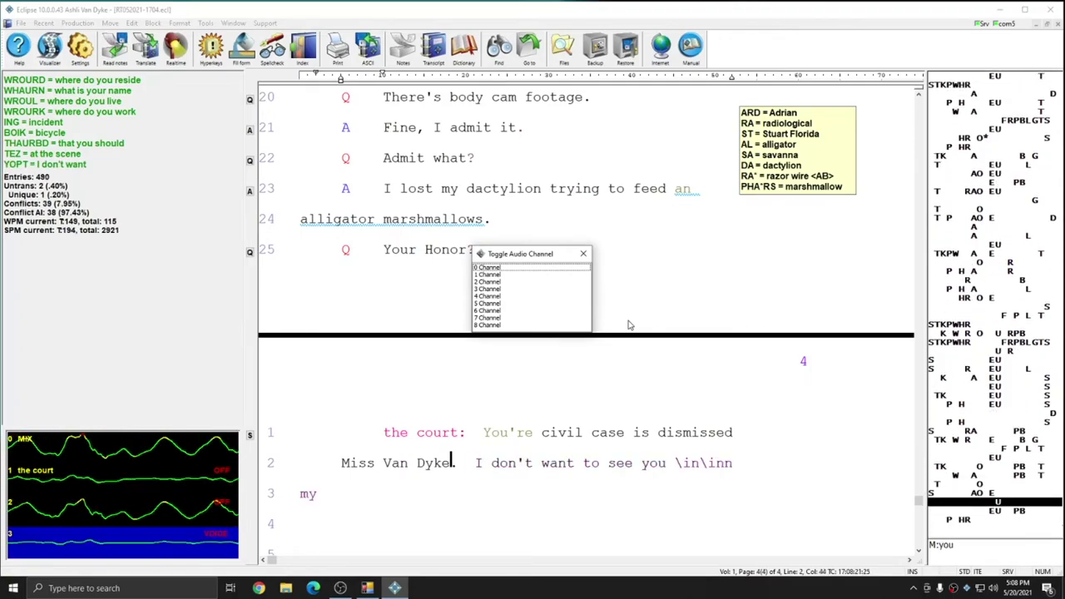
type(" courtroom again {.} witness")
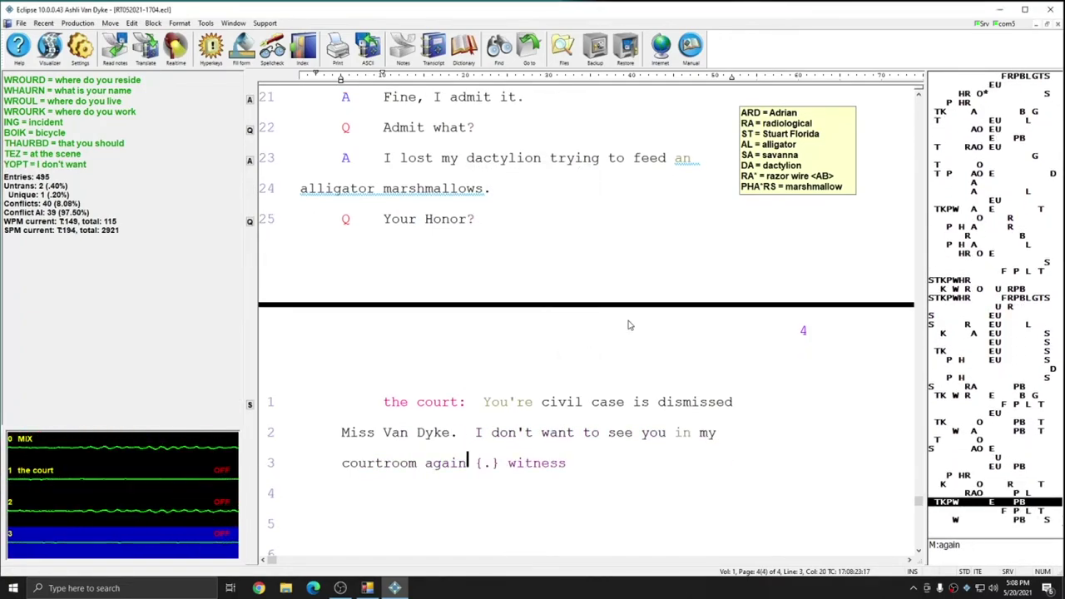
type(" what about if I see another {/\"alligator/?TX7}")
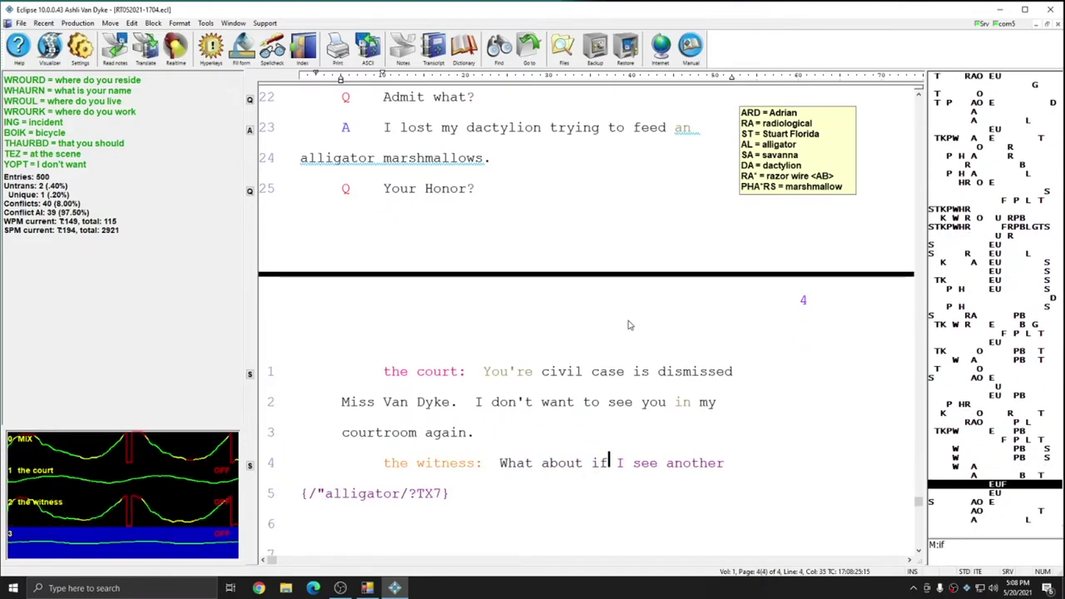
type(" in the swamp though {Q} take")
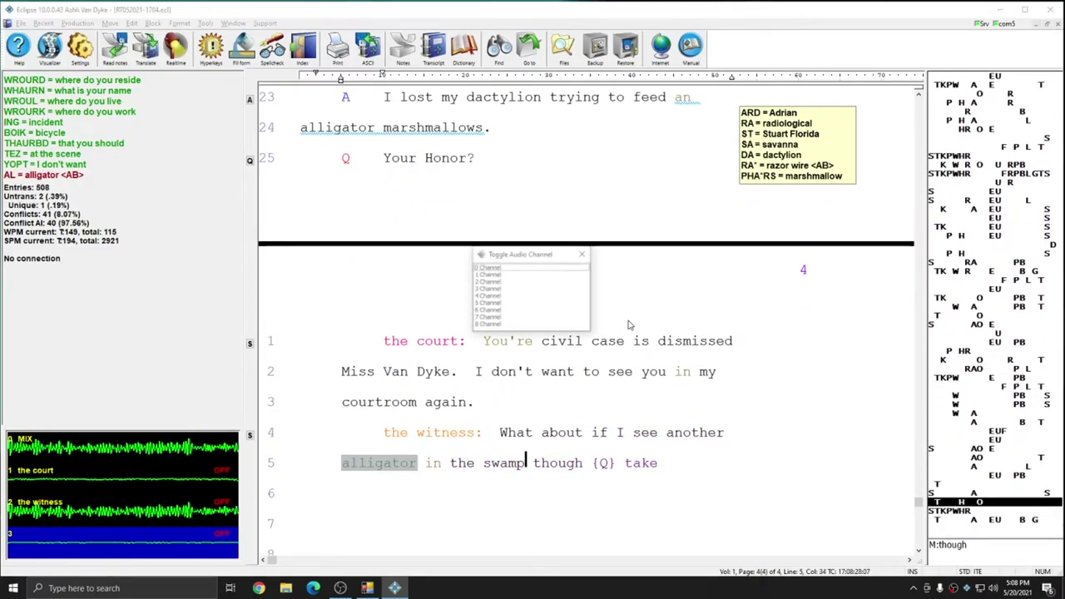
type(" a page out of this book")
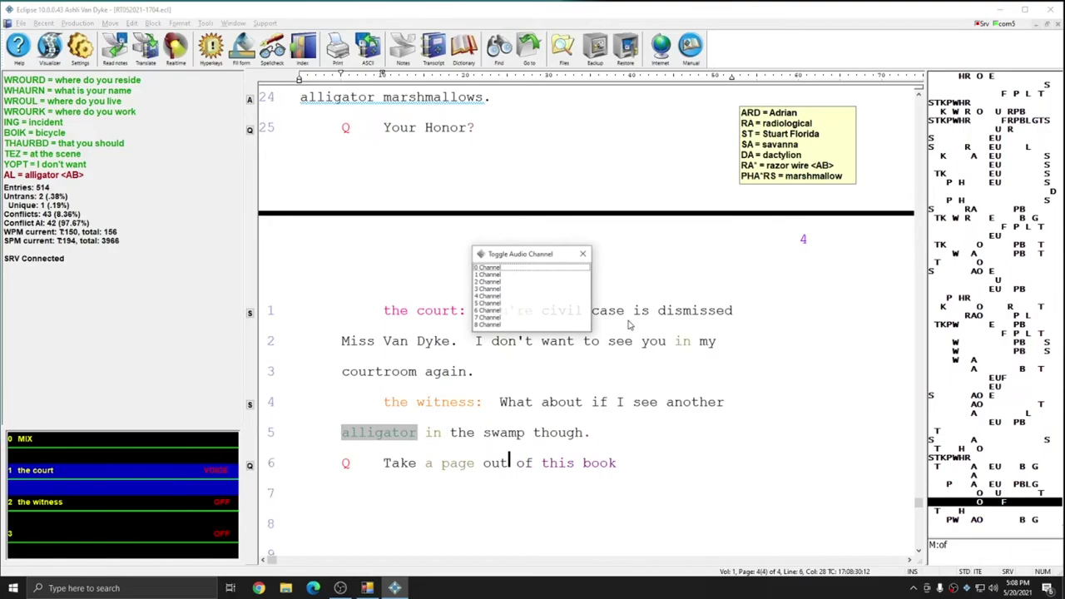
type(" {,} specifically \\page\\Page{#N} 25 {.}")
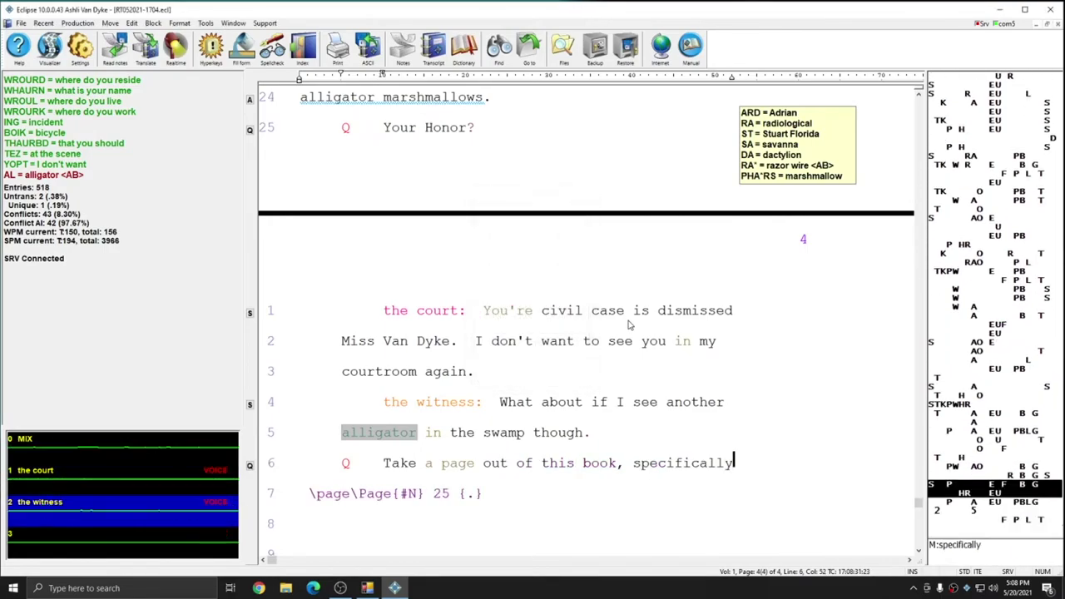
type(" {A} \\page\\Page{#N} twenty five {!} {Q}")
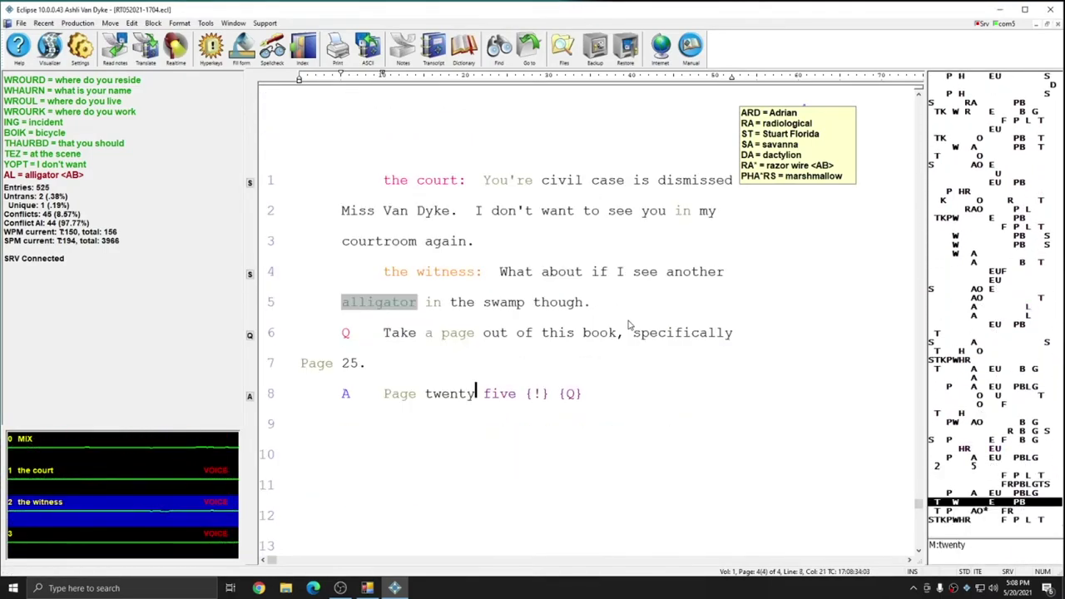
type(" Yes {,} ma'am {.} what")
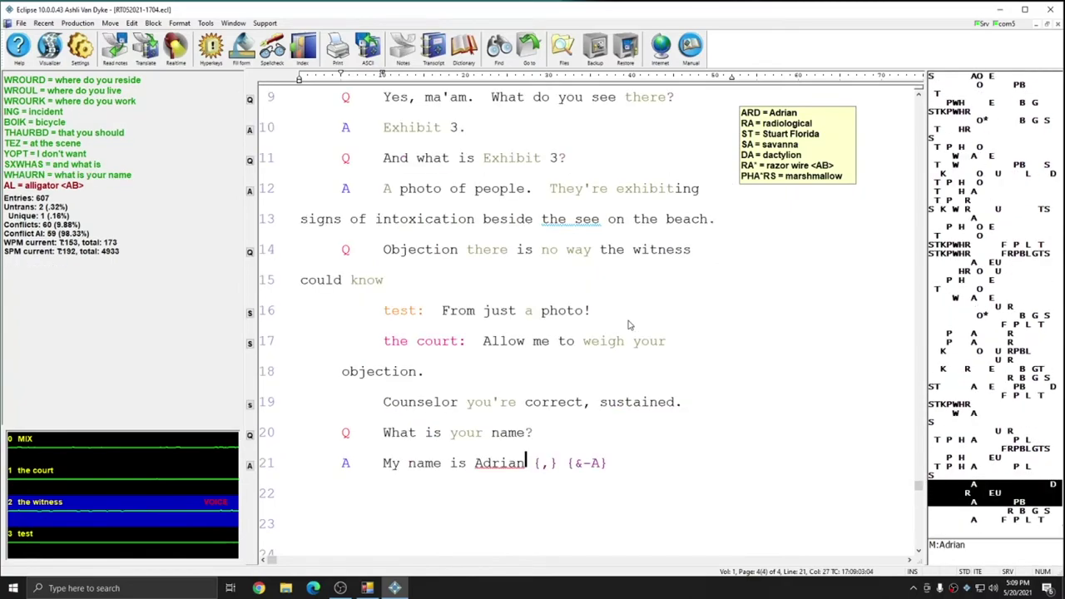
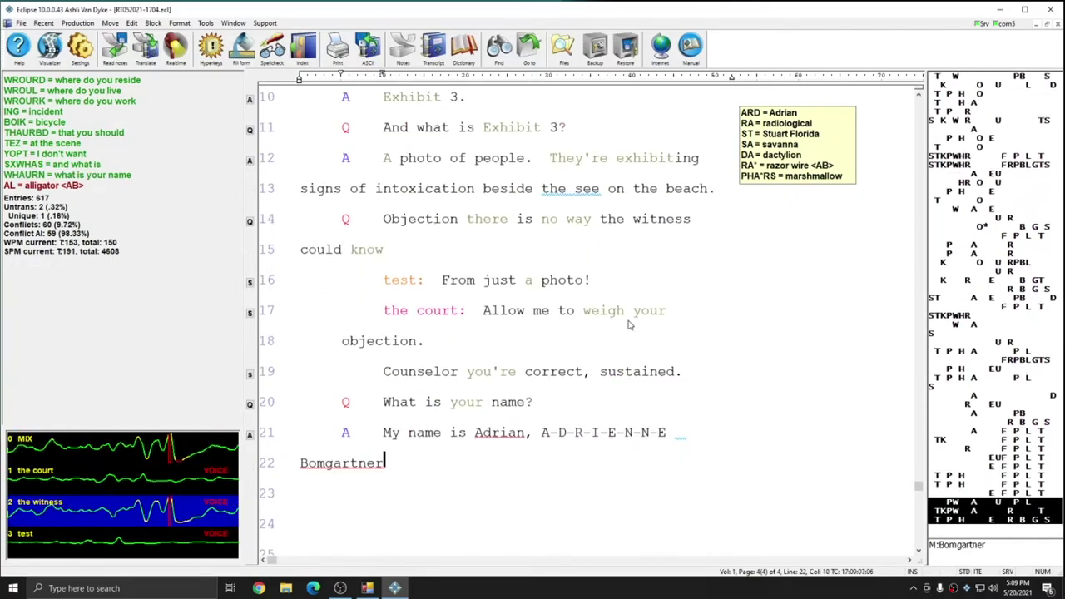
Fingerspell the witness's name and write testimony about the Sawgrass Medical Association employer and tenure
type(" {&-B} {&-A} {&-U} {&-M} {&-G} {&-A} {&-R} {&-T} {&-N} {&-E} {&-R}")
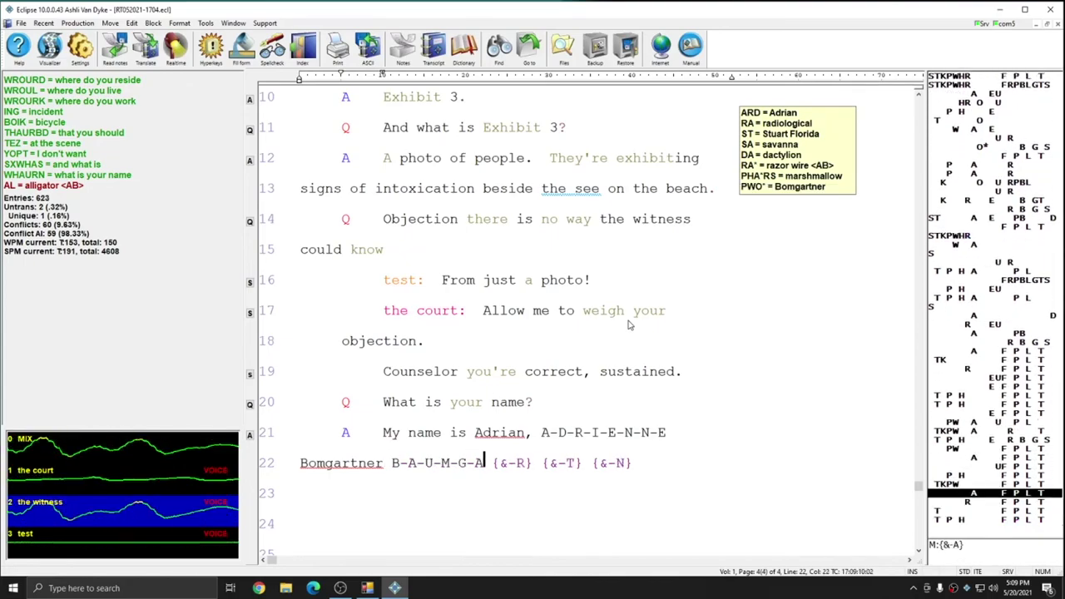
type(" {Q} thanks {,} Adrian")
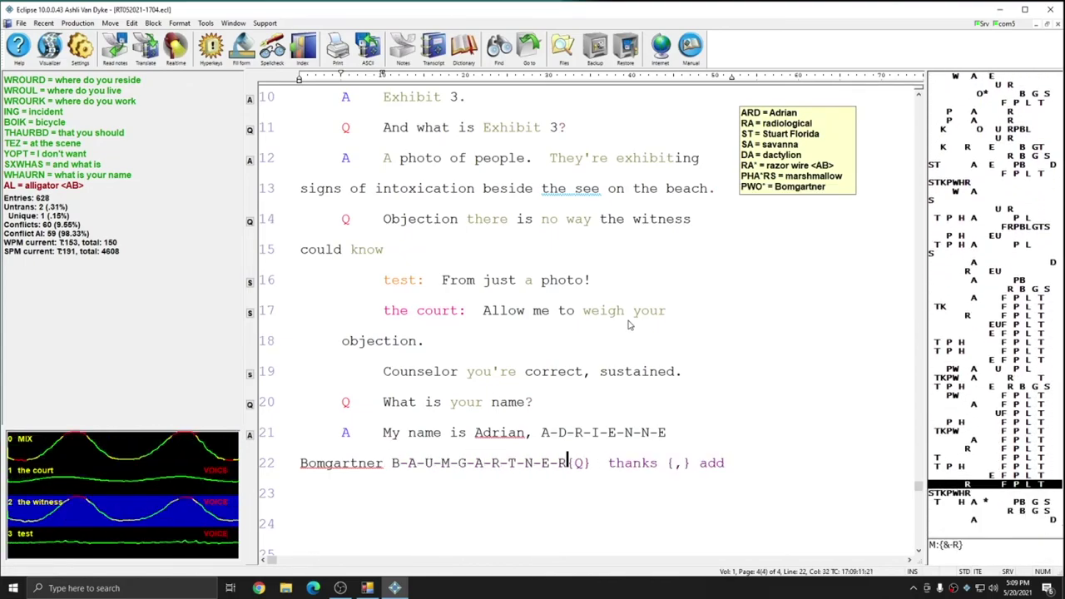
type(" {.} where do you reside")
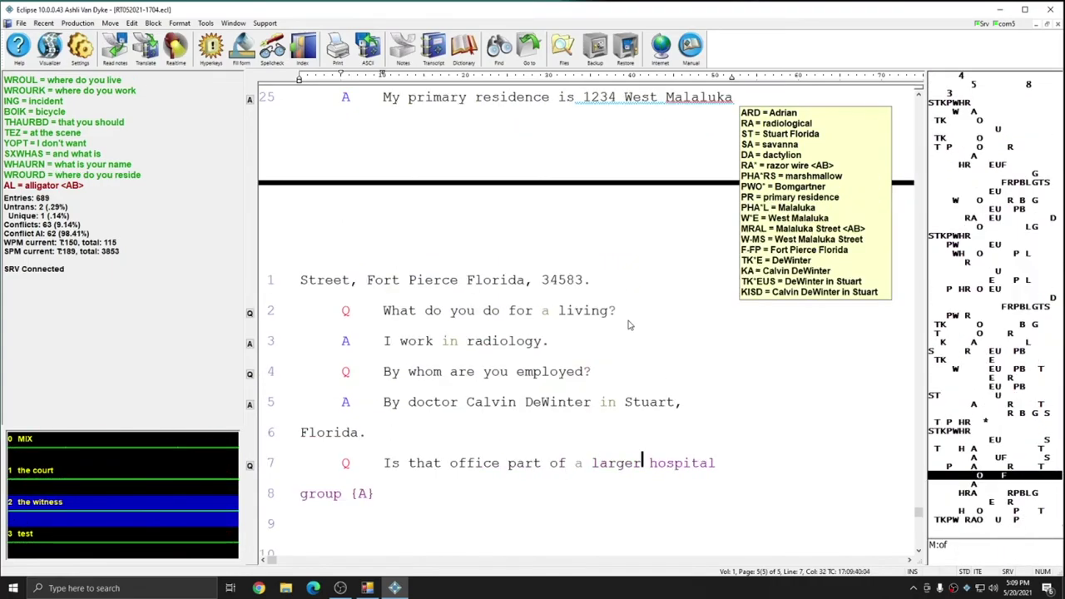
type("Yes {,} we are part")
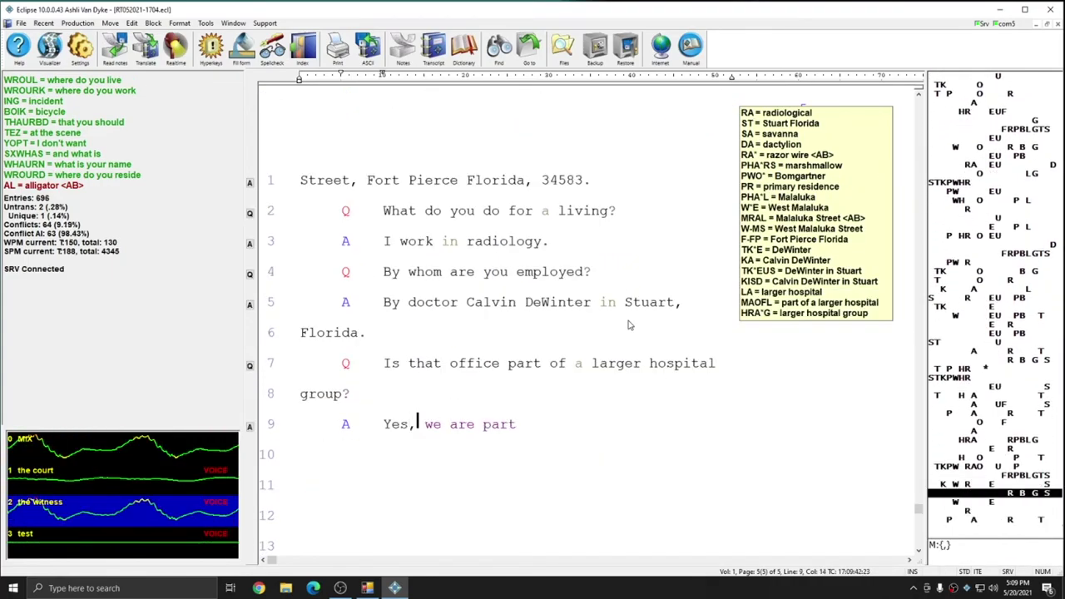
type(" of the sawgrass medical")
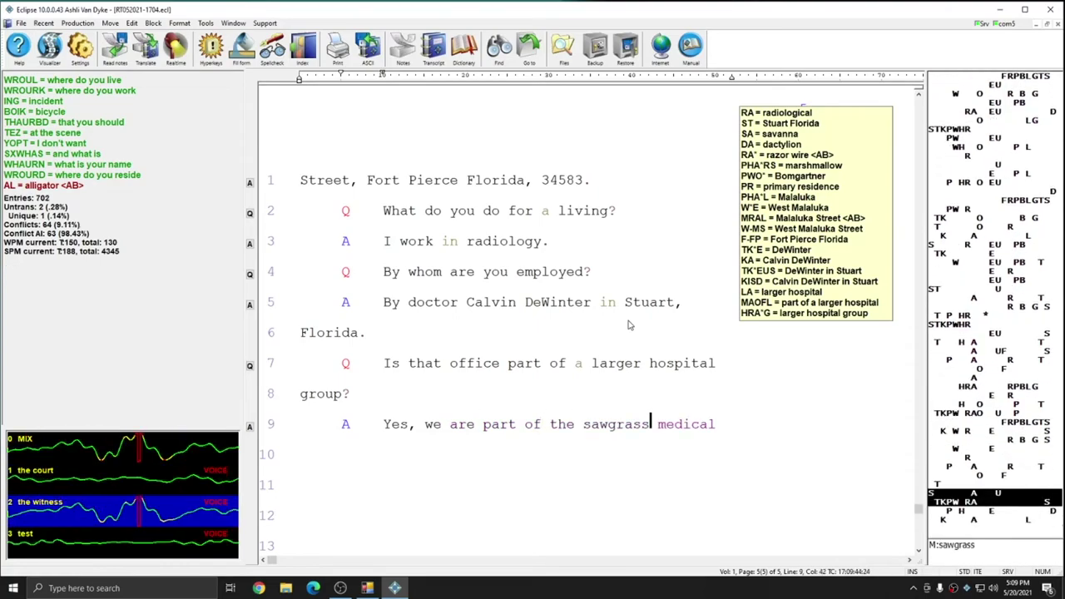
type(" association {Q} how long have you worked for")
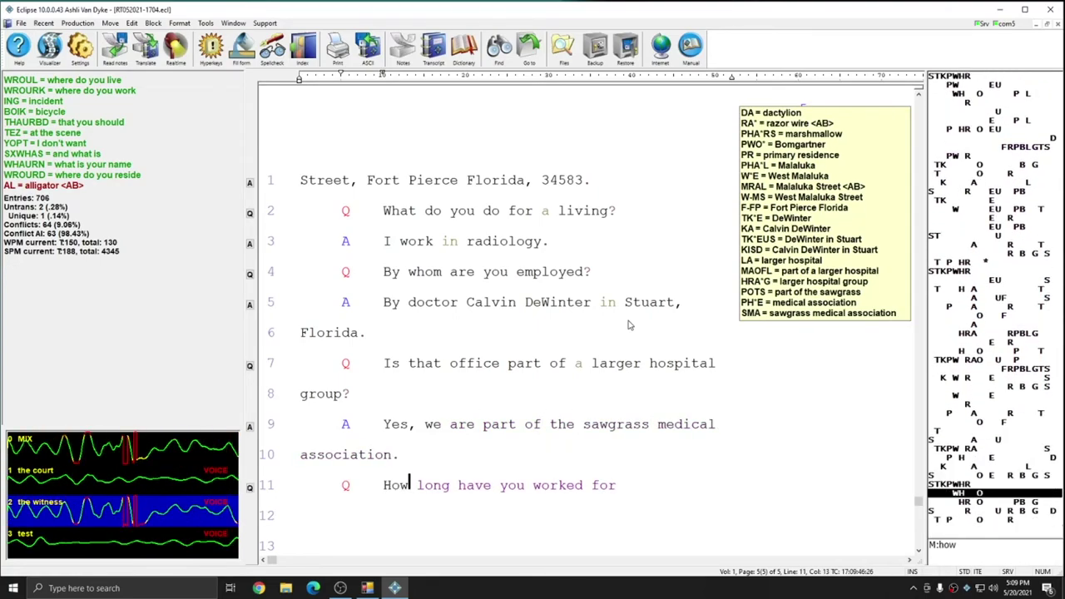
type(" doctor DeWinter {A}")
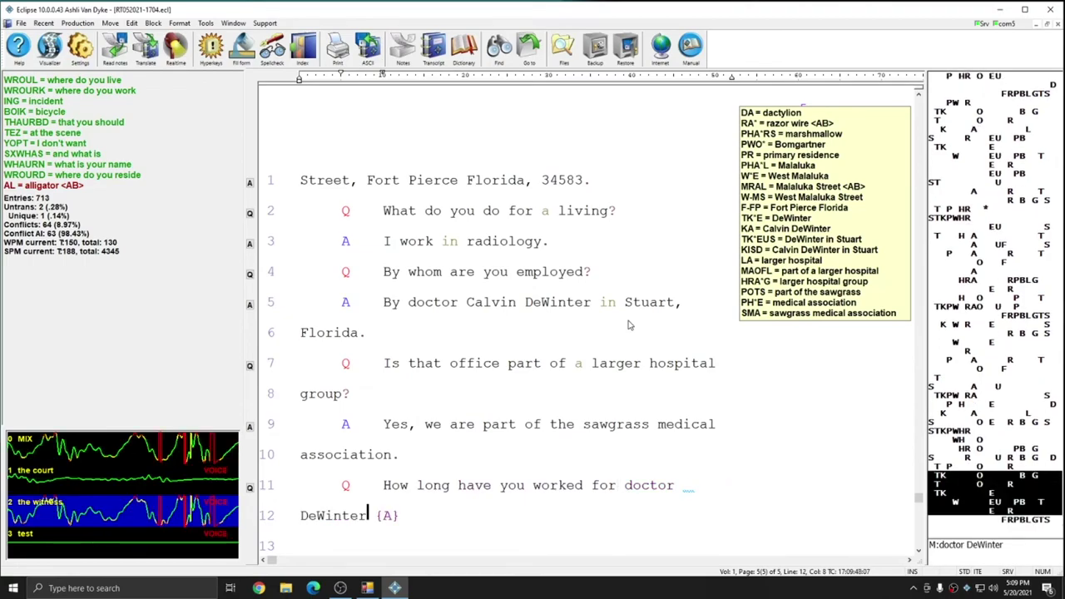
type(" for almost 12 years {Q} haps doctor")
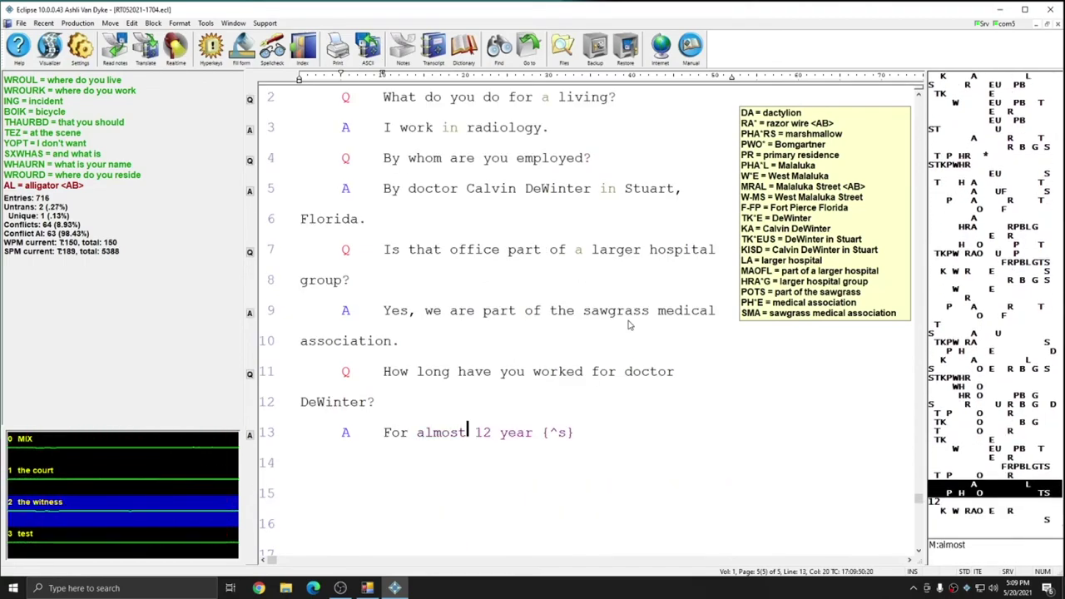
type(" DeWinter always run the")
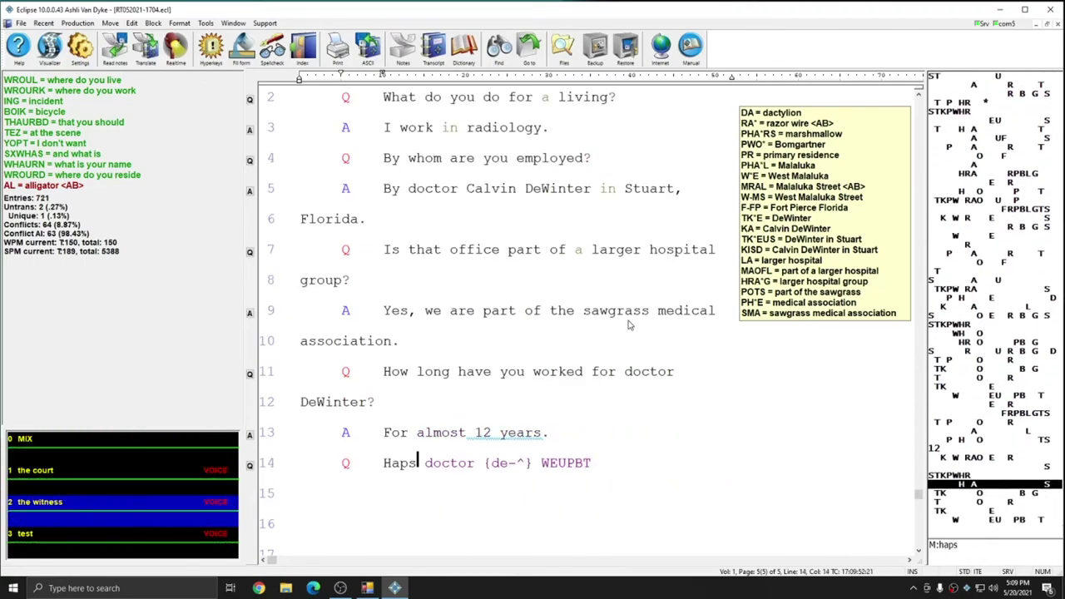
type(" reed l")
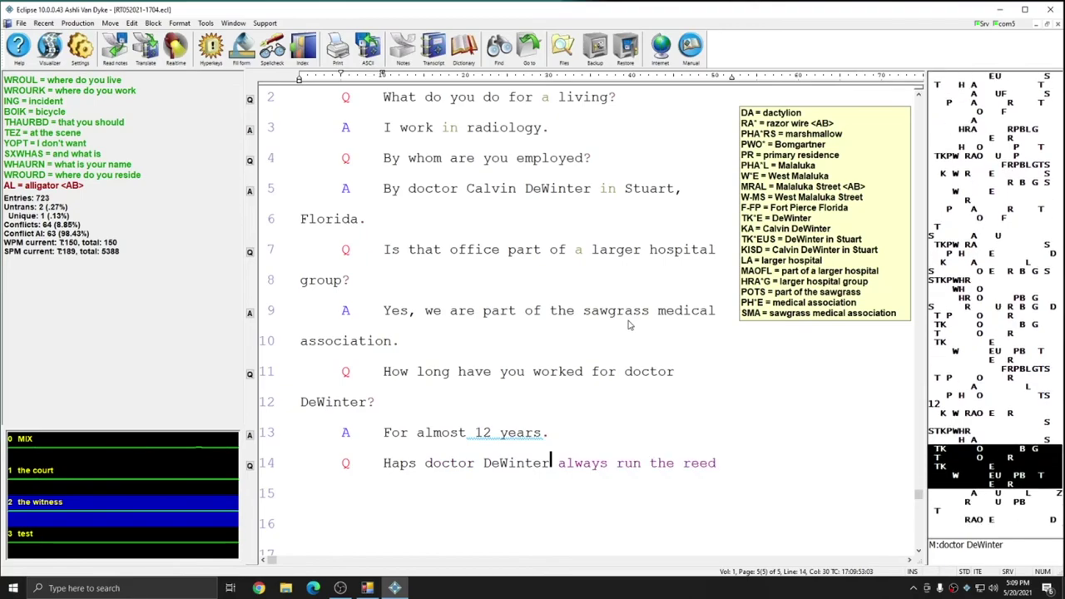